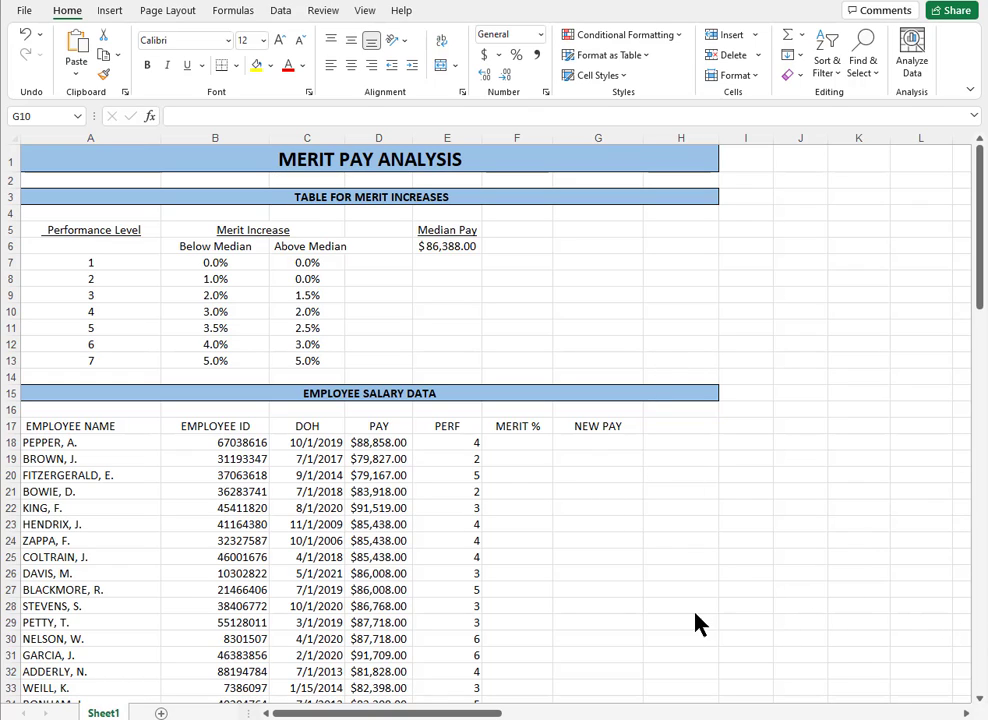
Step: Look through the merit pay worksheet, from the employee salary data down to the correlation, compa-ratio, performance ratio and merit increase sections
scroll(655, 587, "down", 2)
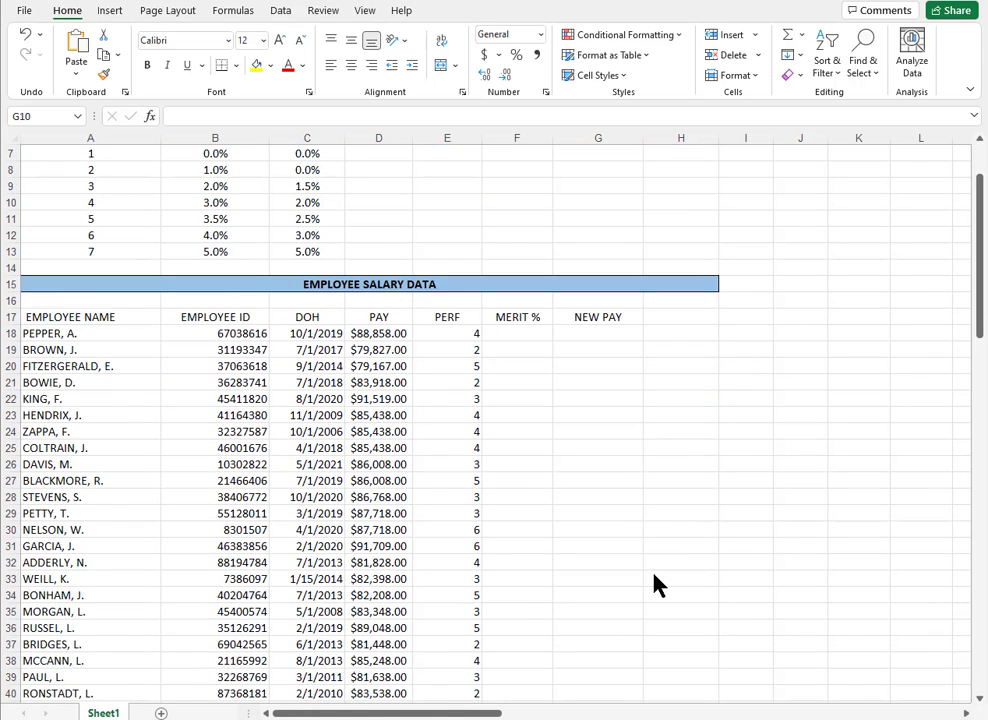
scroll(655, 587, "down", 1)
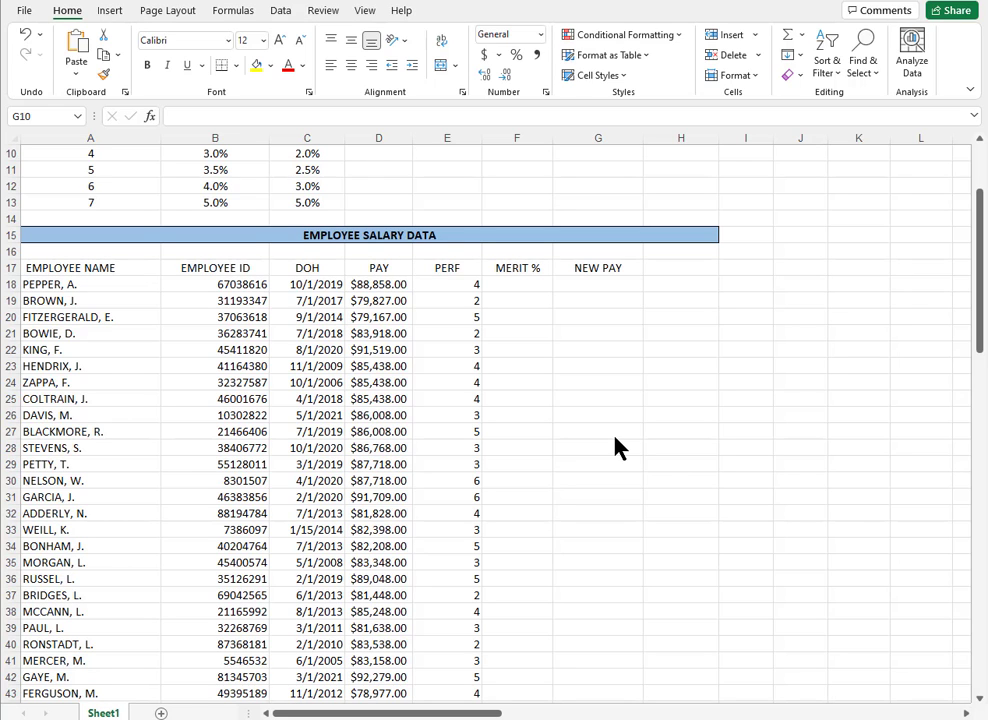
scroll(607, 448, "down", 4)
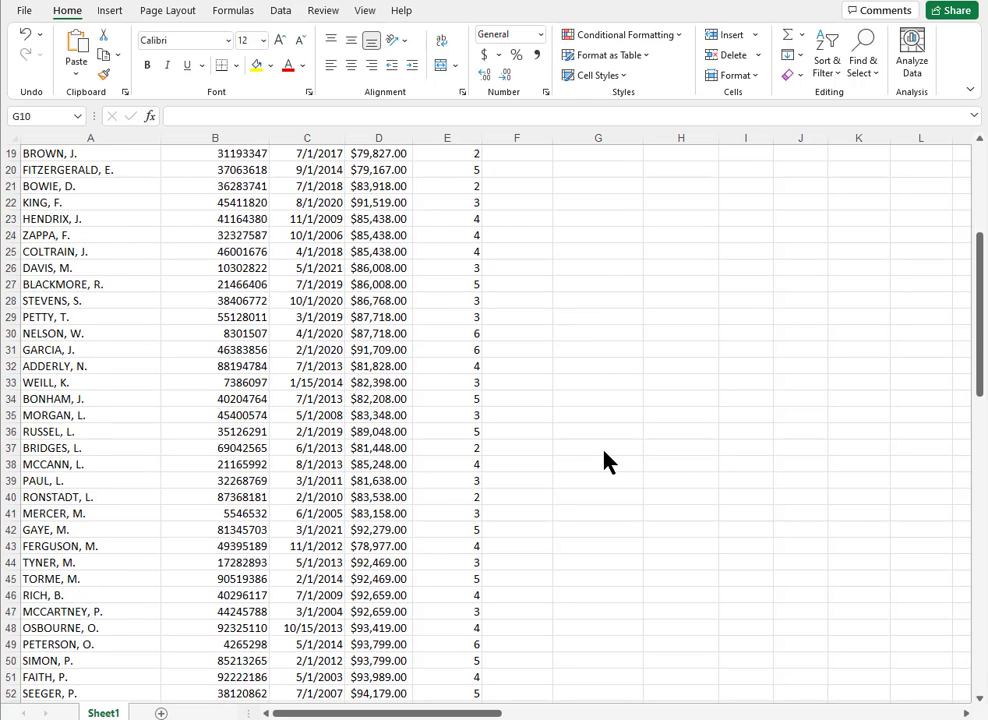
scroll(607, 450, "down", 2)
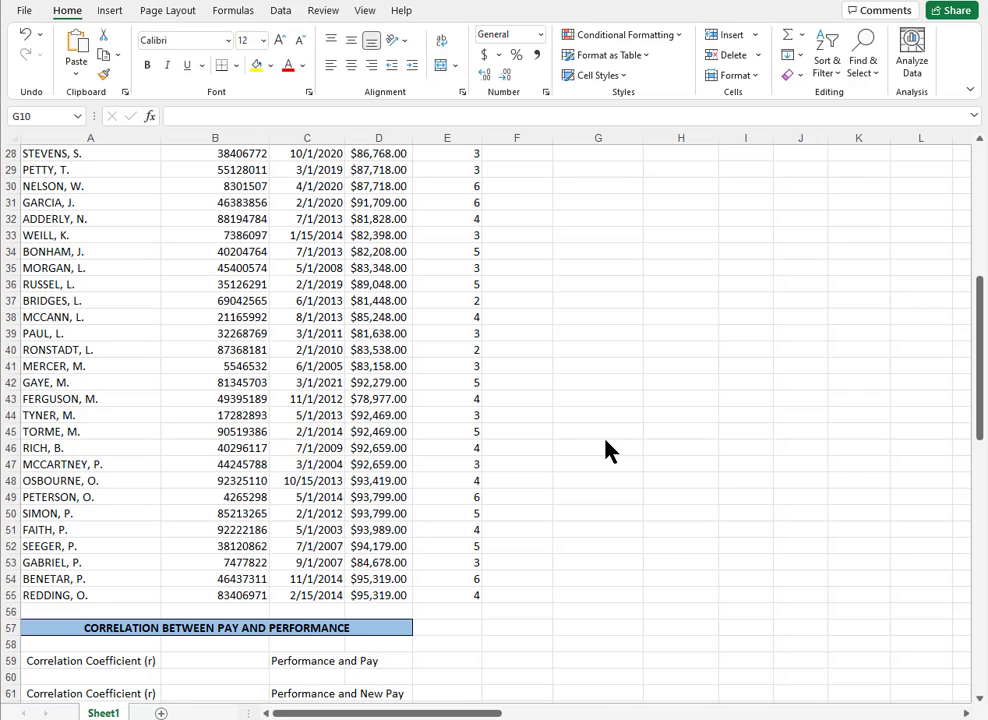
scroll(607, 450, "down", 2)
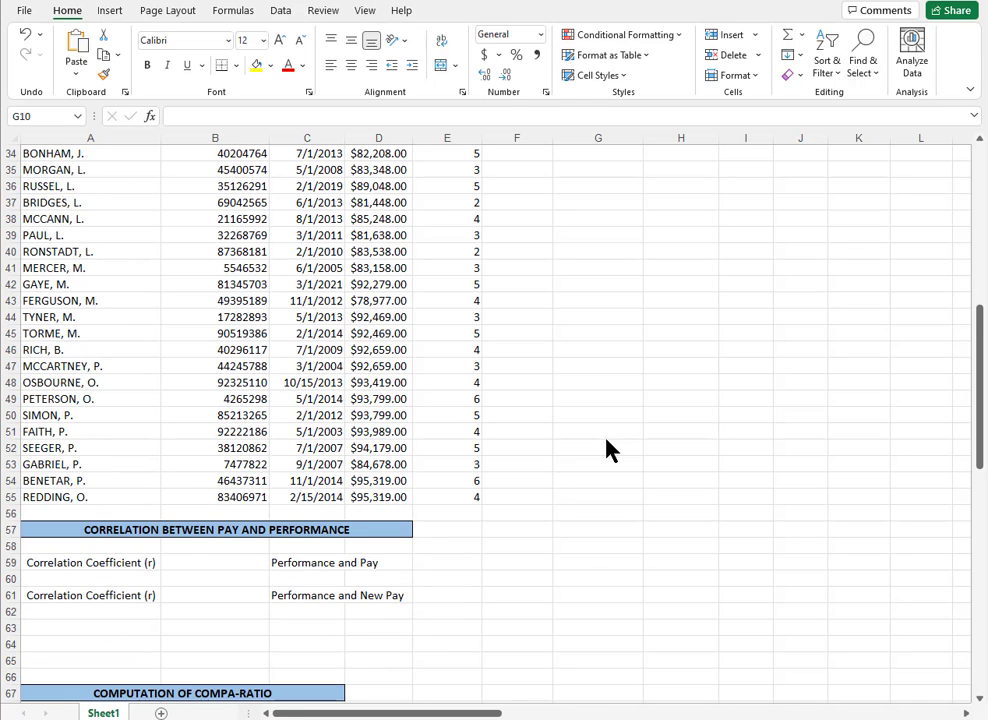
scroll(620, 456, "down", 1)
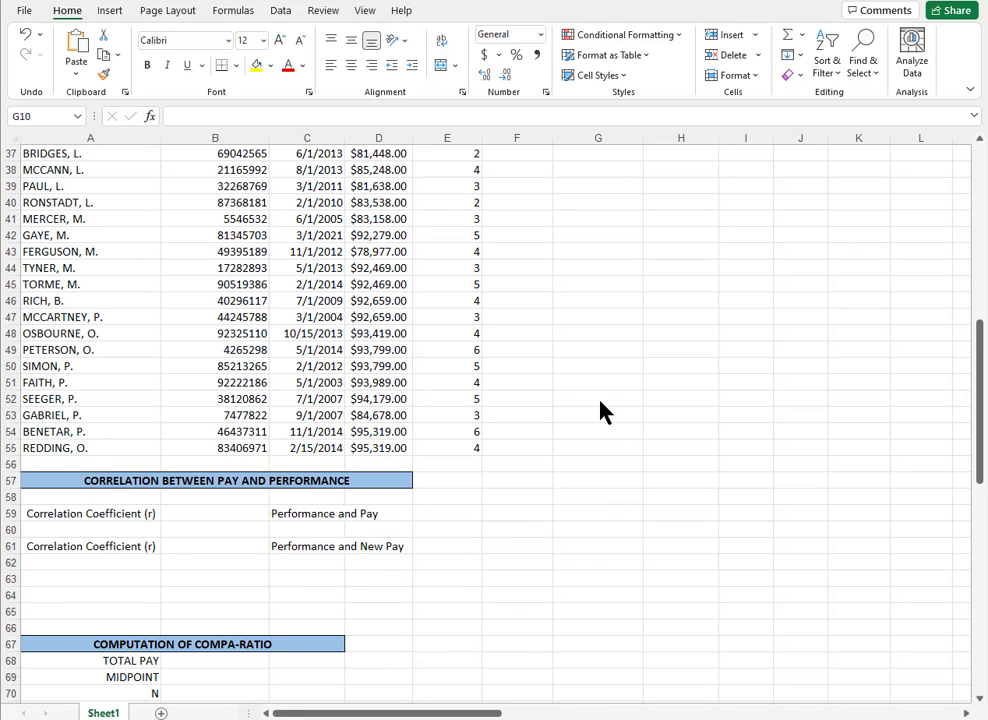
scroll(617, 425, "down", 5)
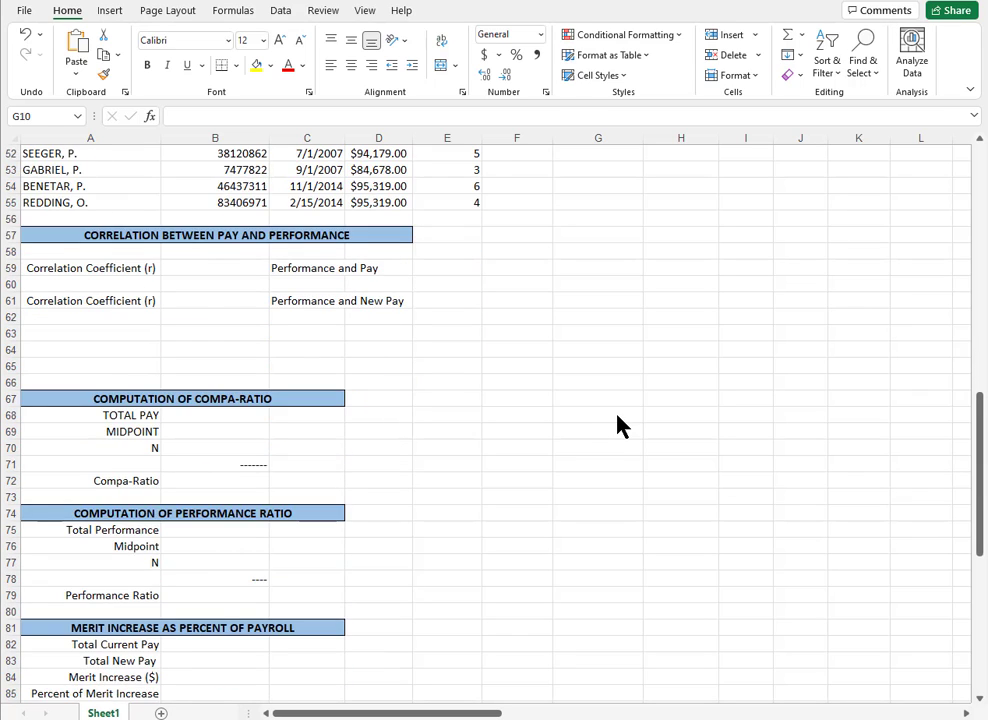
scroll(617, 425, "down", 1)
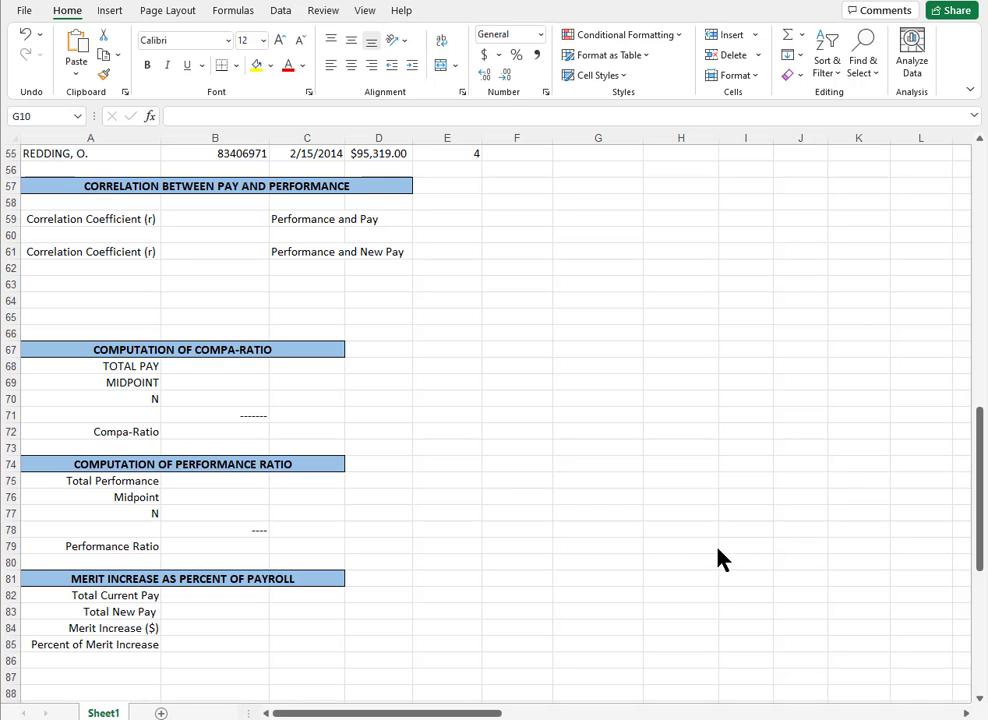
Step: Calculate the performance and pay correlation coefficient in B59 with =CORREL(D18:D55,E18:E55)
scroll(765, 530, "up", 3)
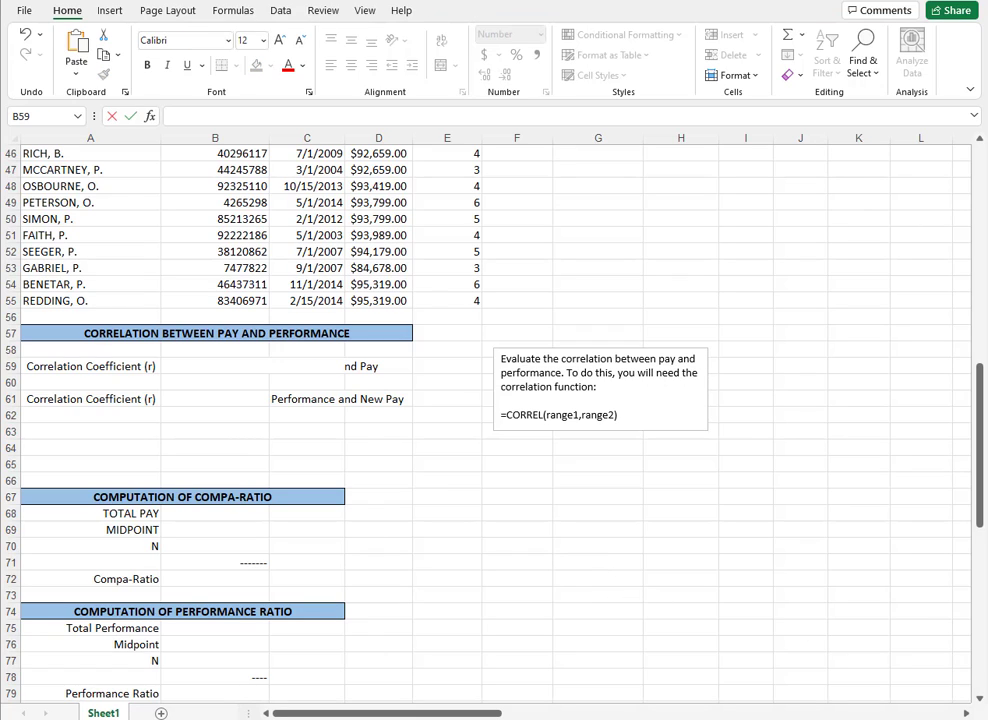
left_click(215, 370)
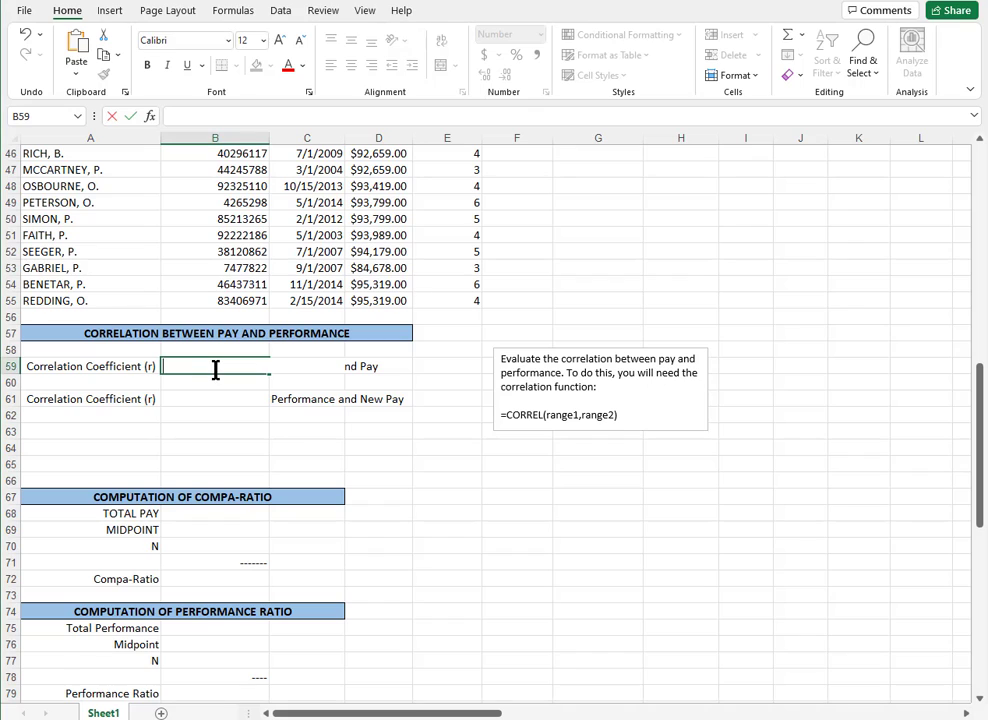
type("=CO")
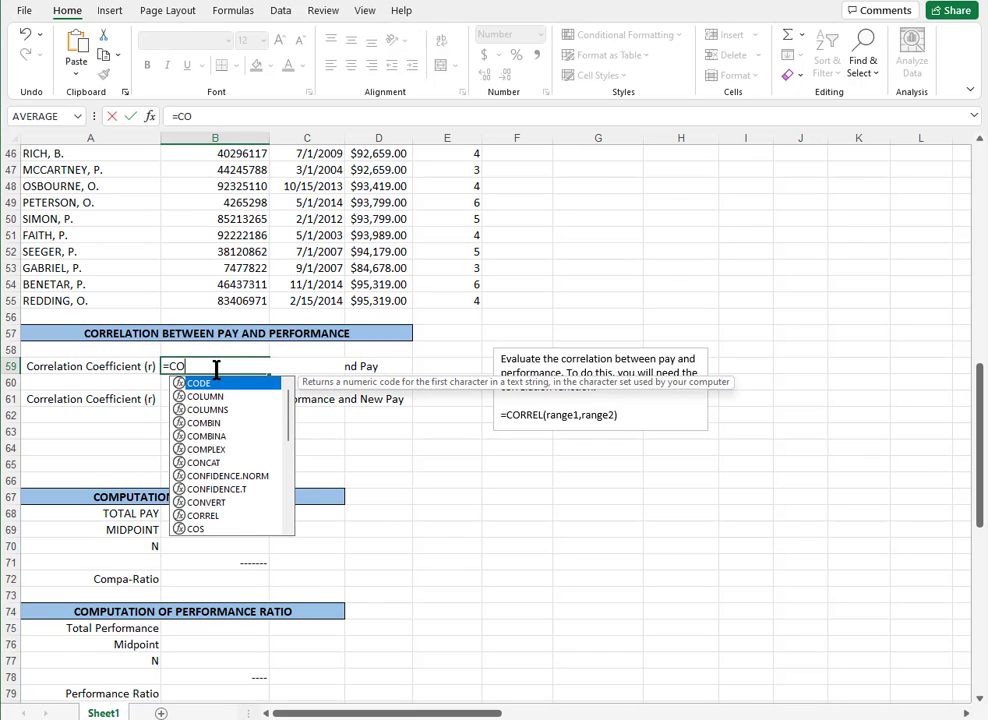
type("RREL")
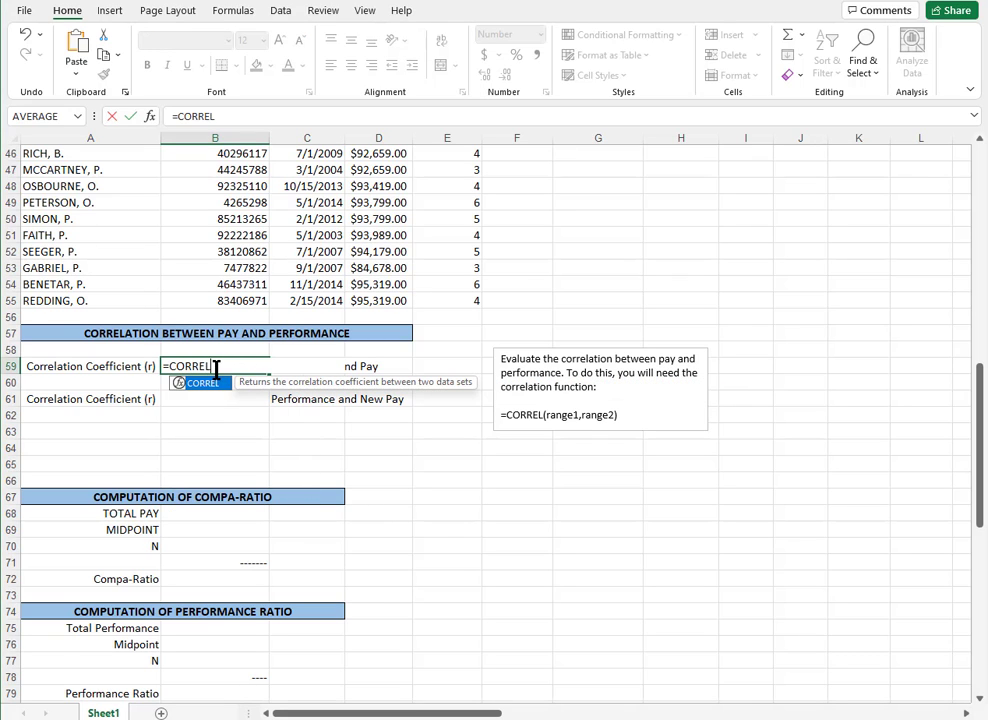
type("(D")
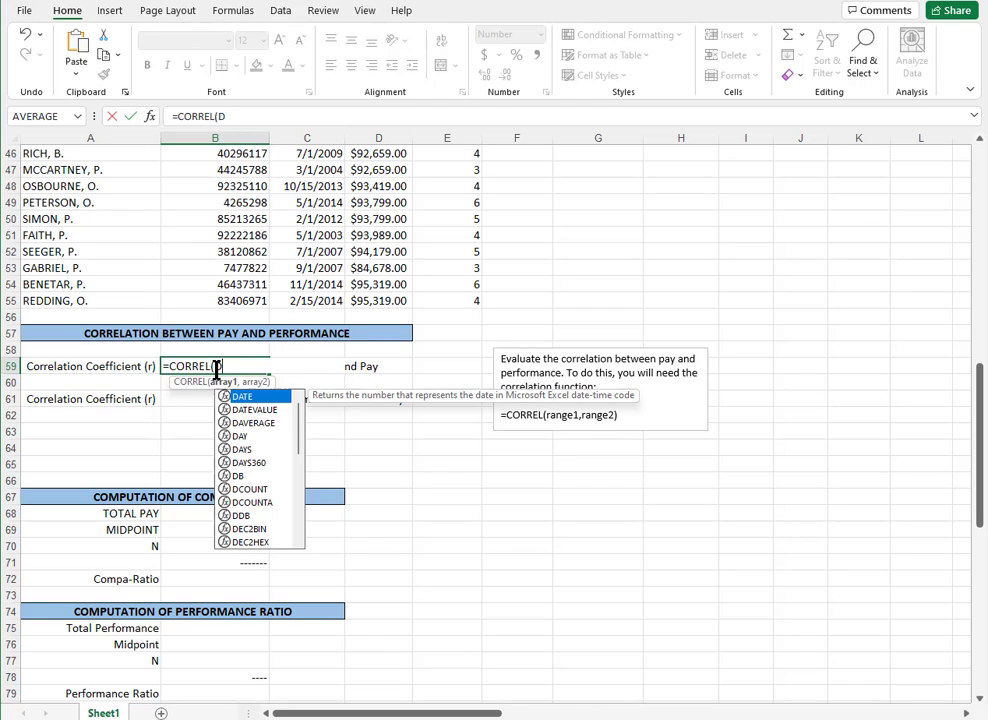
type("18:D55")
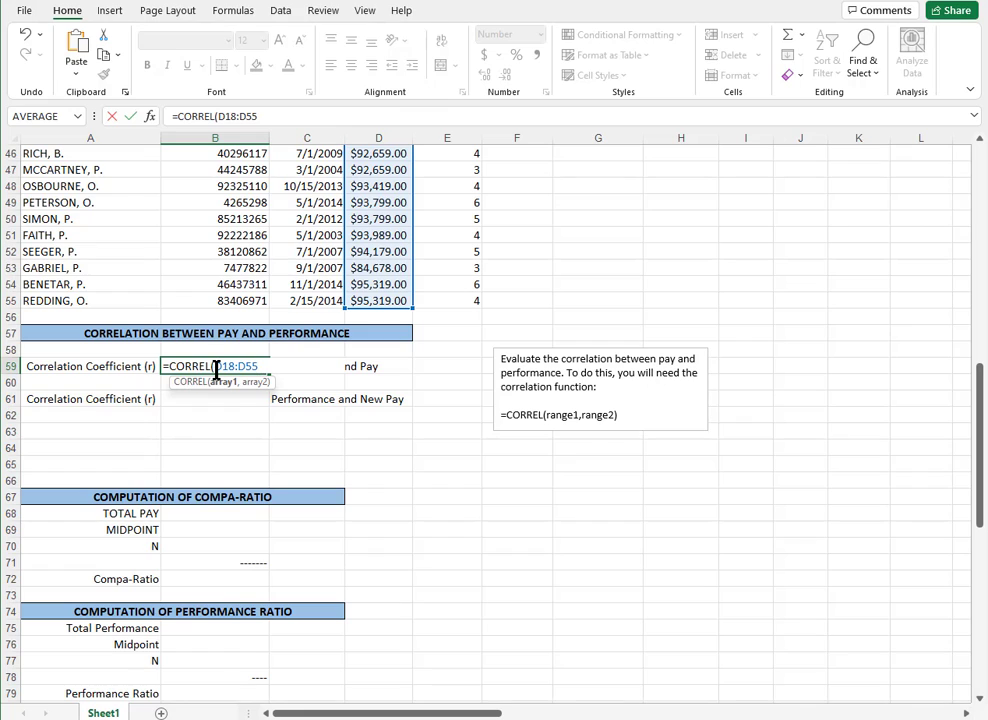
type(",E")
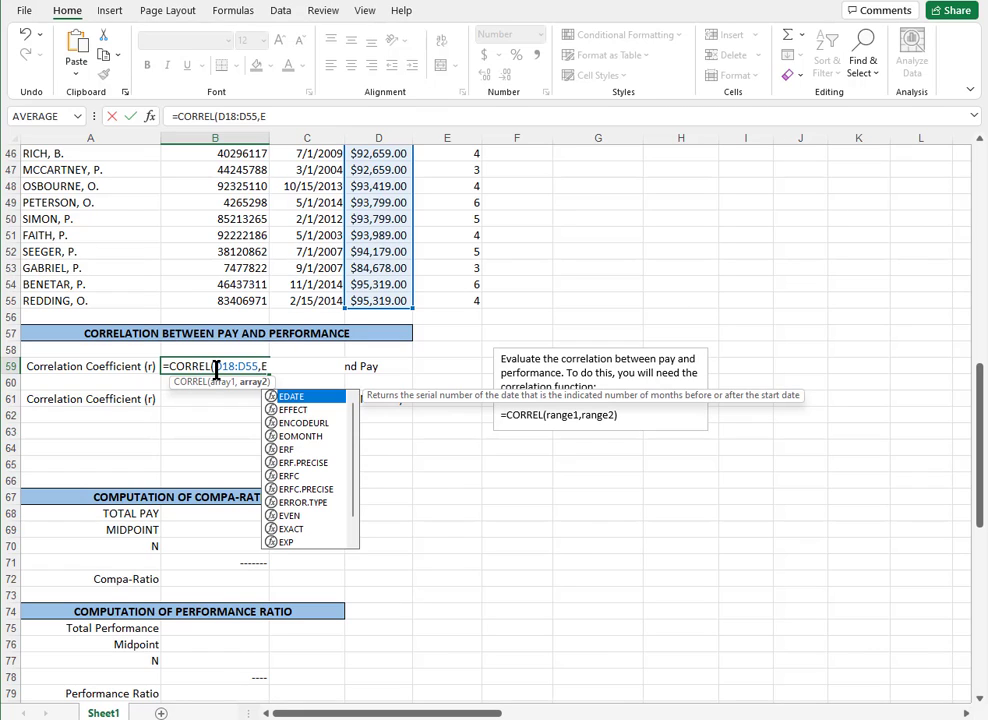
type("18:")
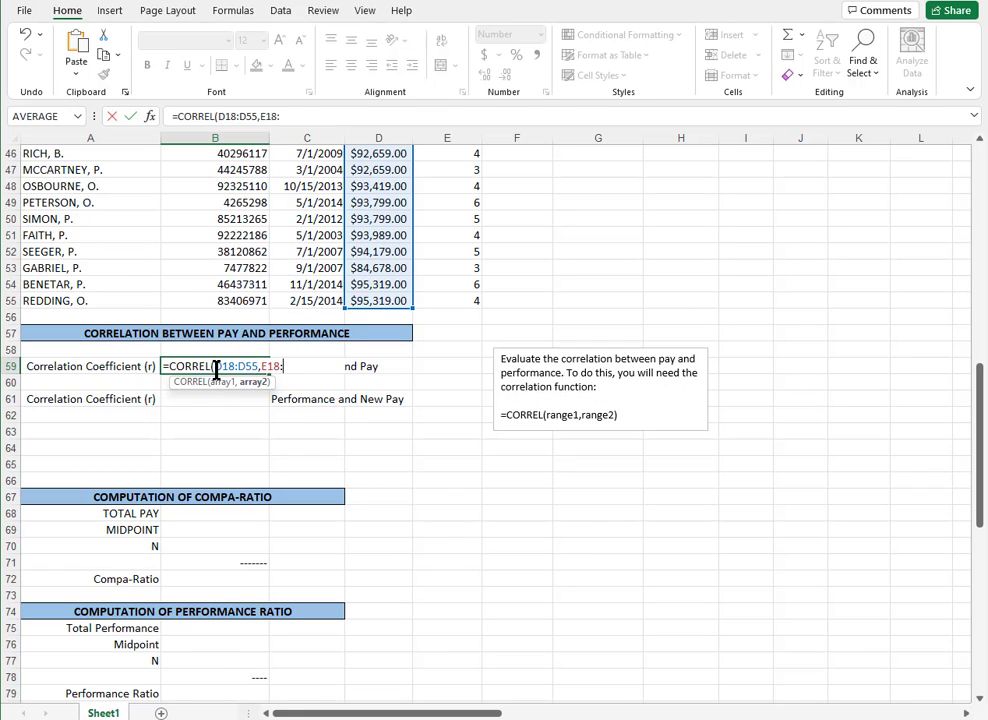
type("E")
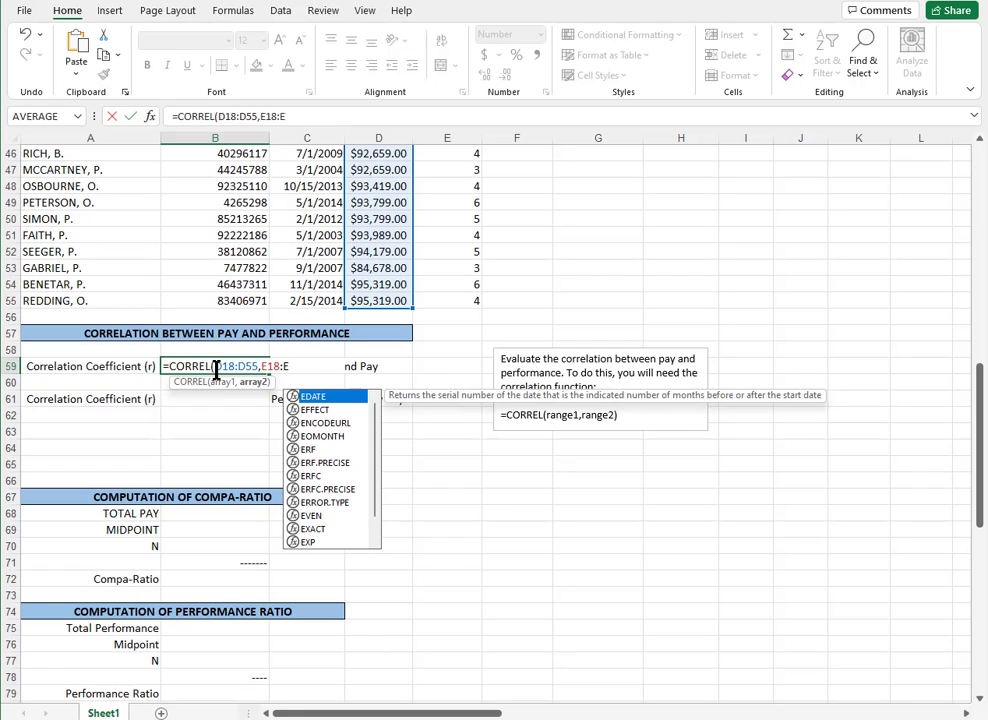
type("55")
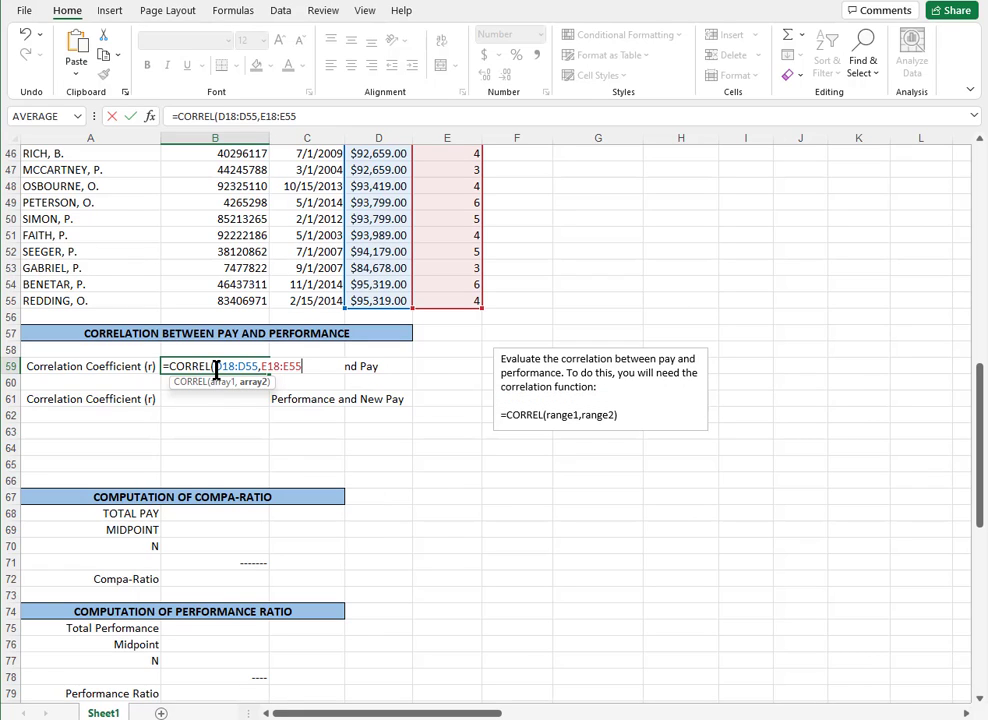
type(")")
key("Return")
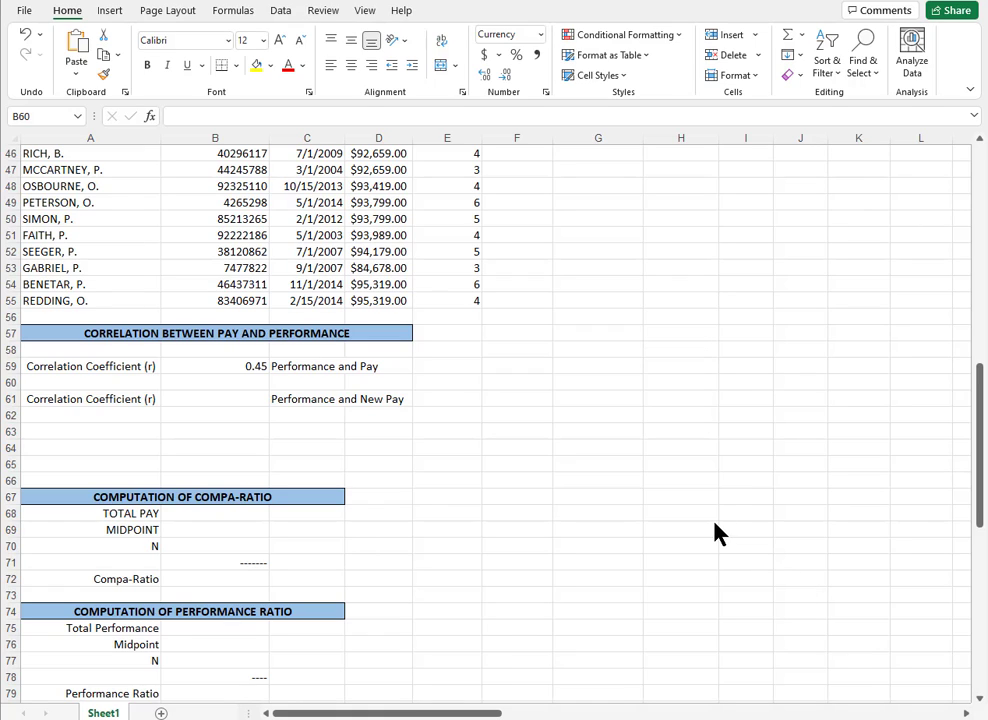
Step: Review the merit increase table, the first employee's pay and performance cells, and the VLOOKUP and IF instructions beside the salary data
scroll(714, 521, "up", 2)
scroll(714, 521, "up", 10)
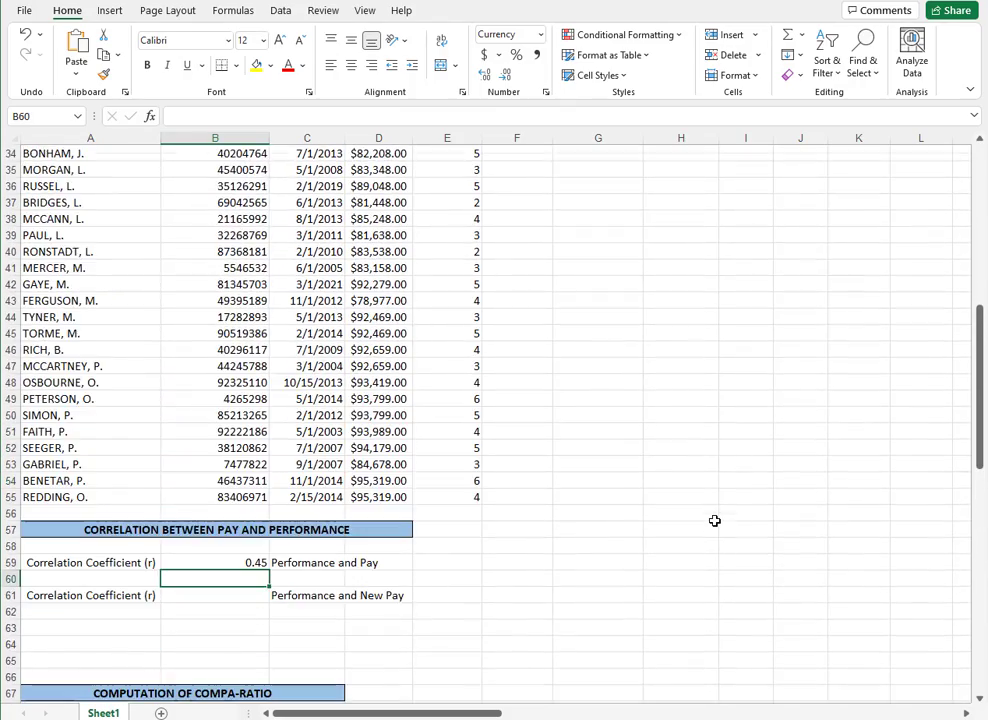
scroll(717, 521, "up", 3)
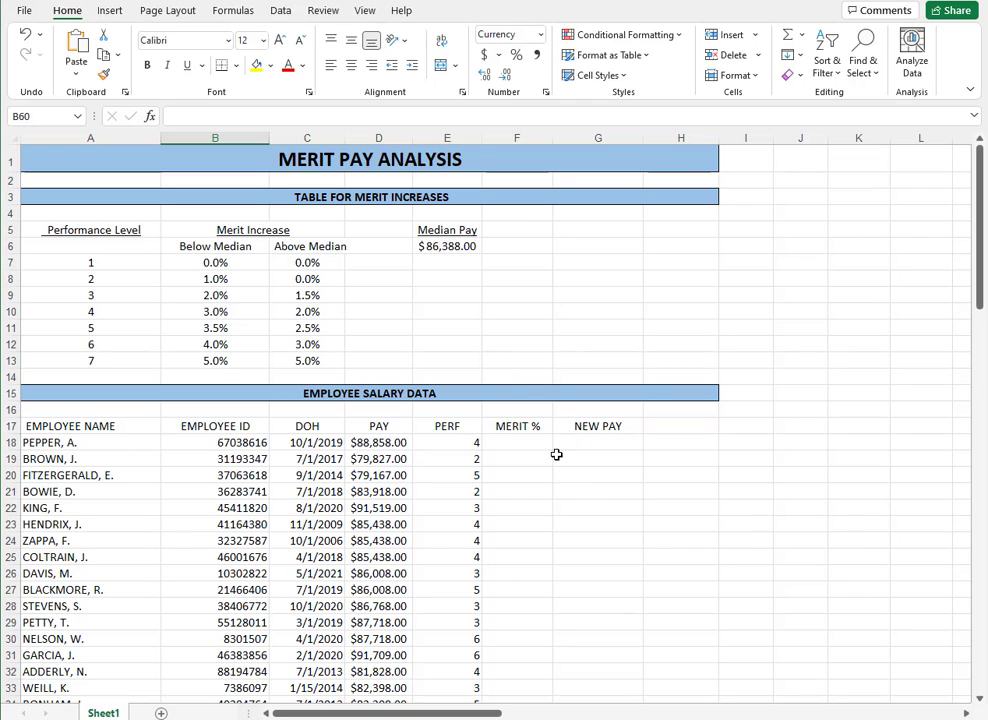
left_click(515, 425)
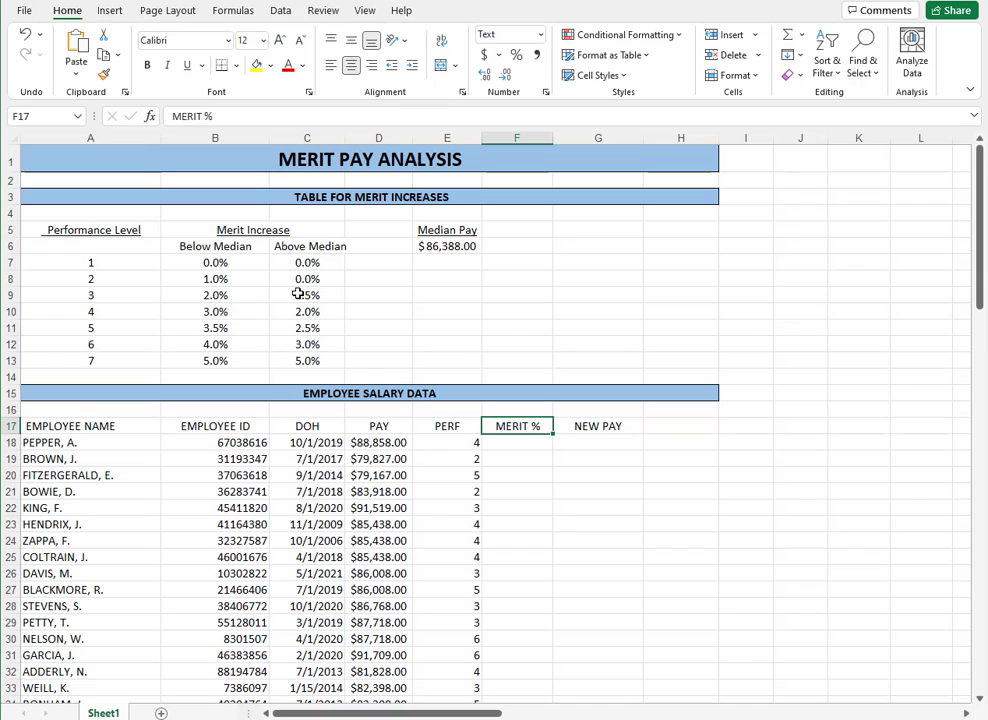
left_click(375, 446)
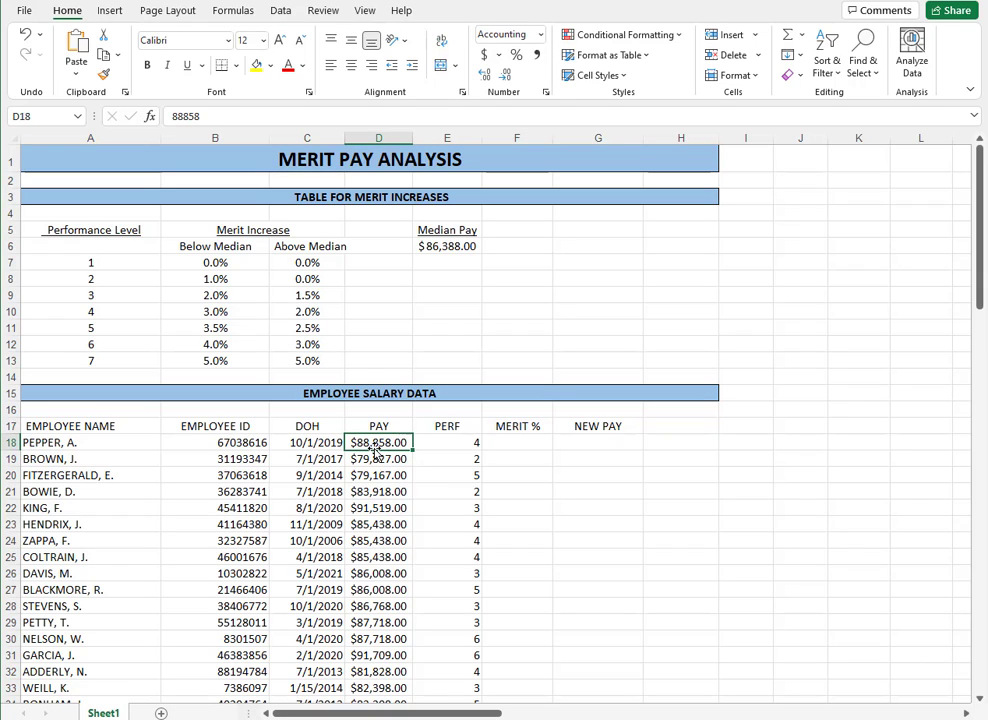
left_click(450, 443)
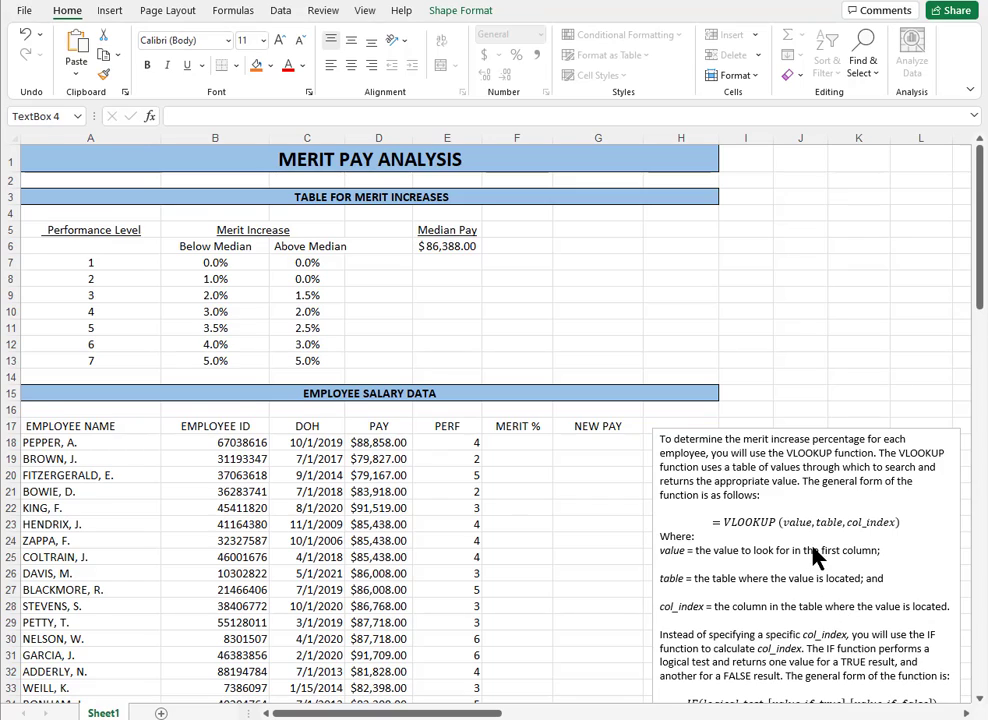
scroll(815, 560, "down", 2)
scroll(820, 548, "down", 1)
scroll(823, 545, "down", 1)
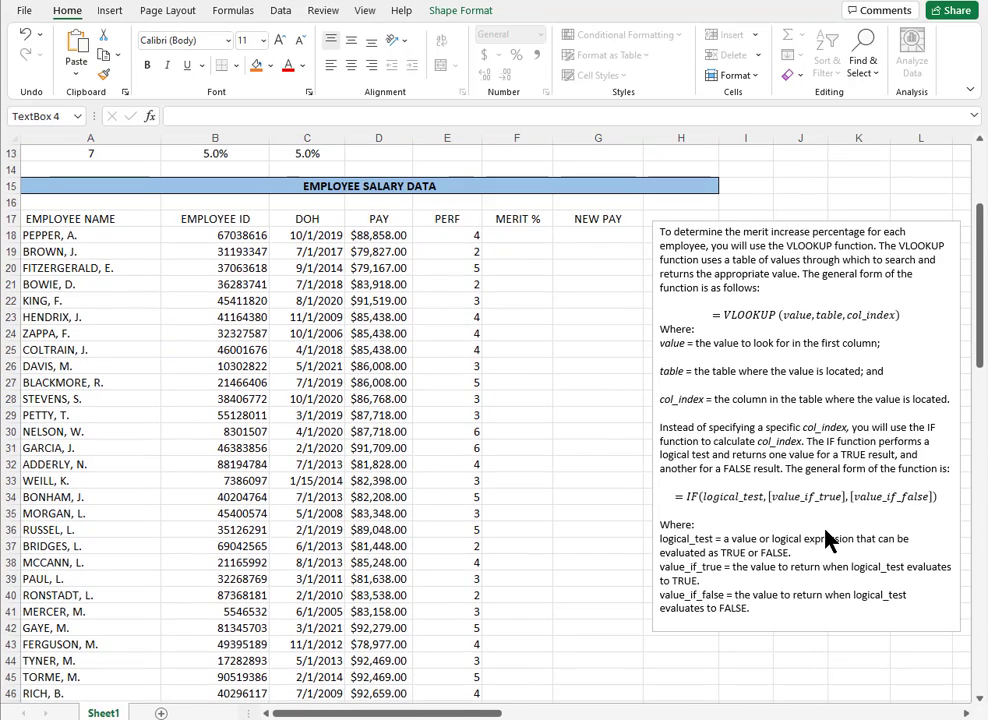
scroll(864, 398, "up", 1)
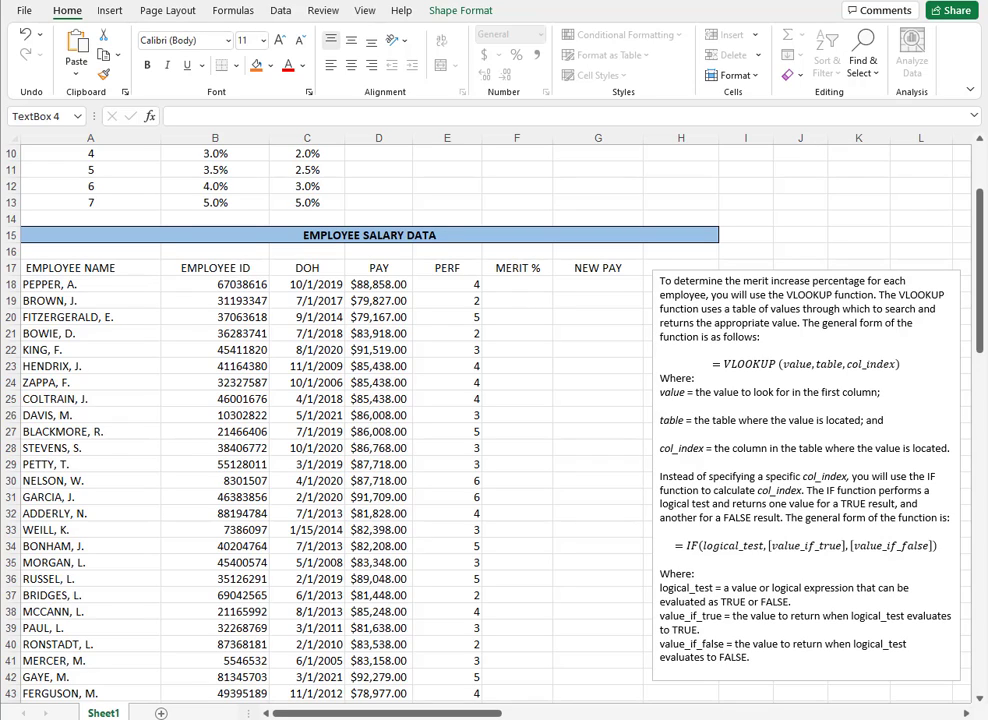
Step: Calculate the first employee's merit percentage in F18 with =VLOOKUP(E18,A7:C13,(IF(D18<E6,2,3)))
left_click(521, 283)
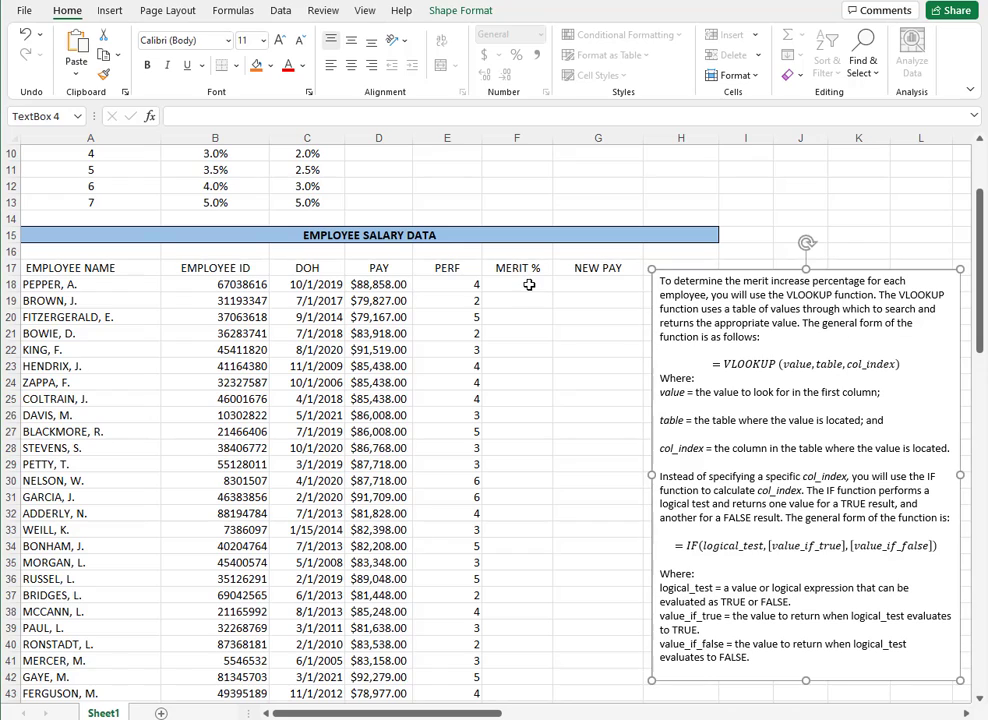
left_click(529, 284)
type("=")
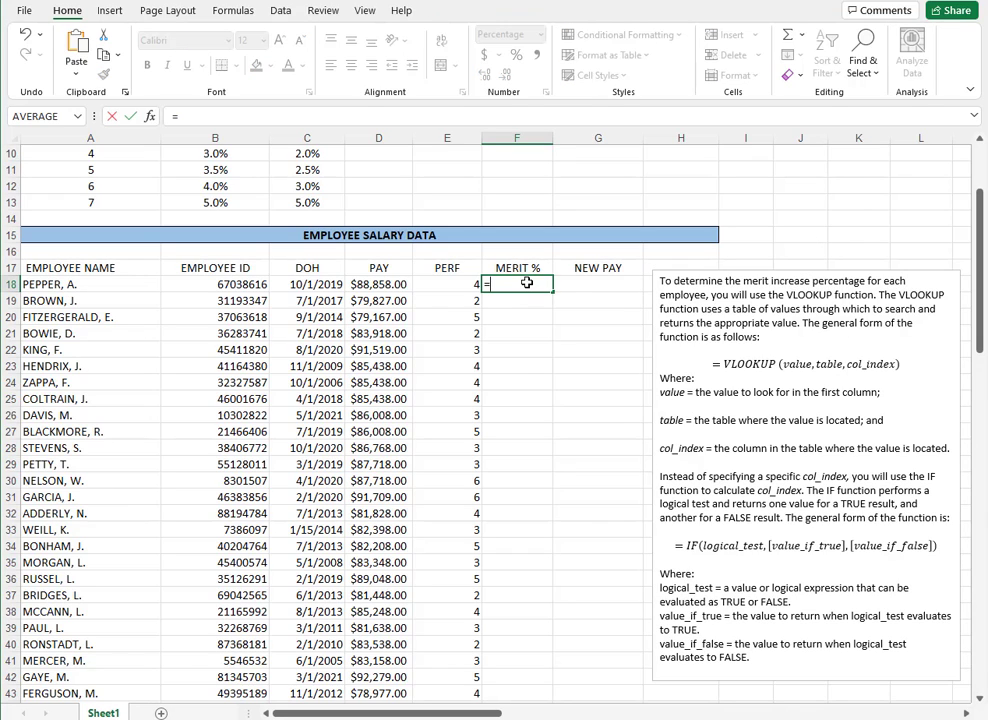
type("VLOOKUP")
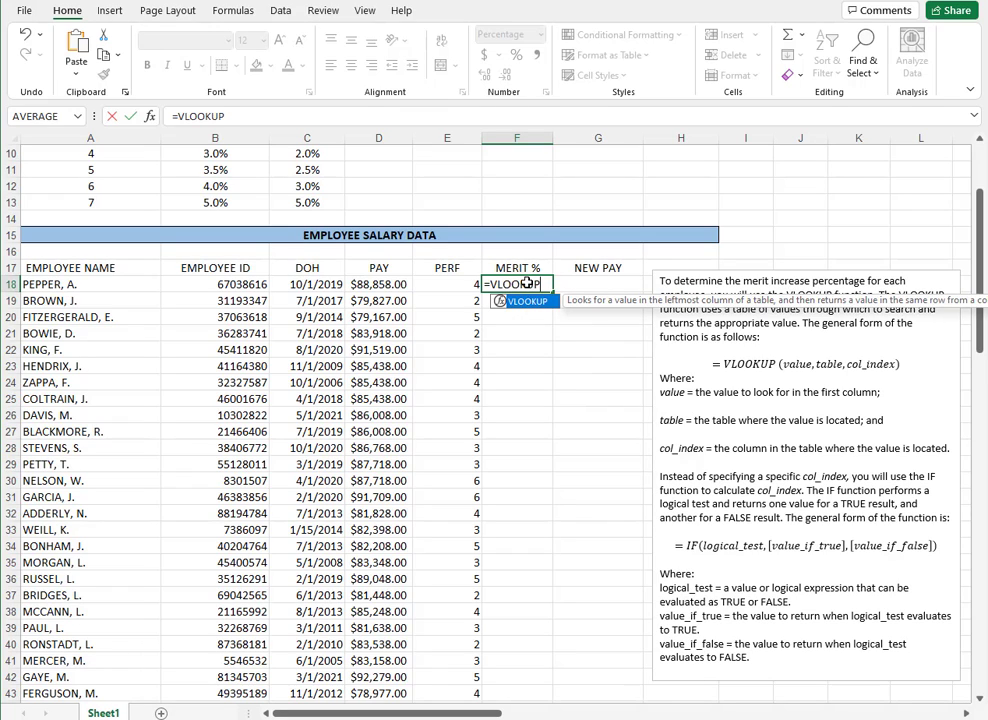
type("(E18")
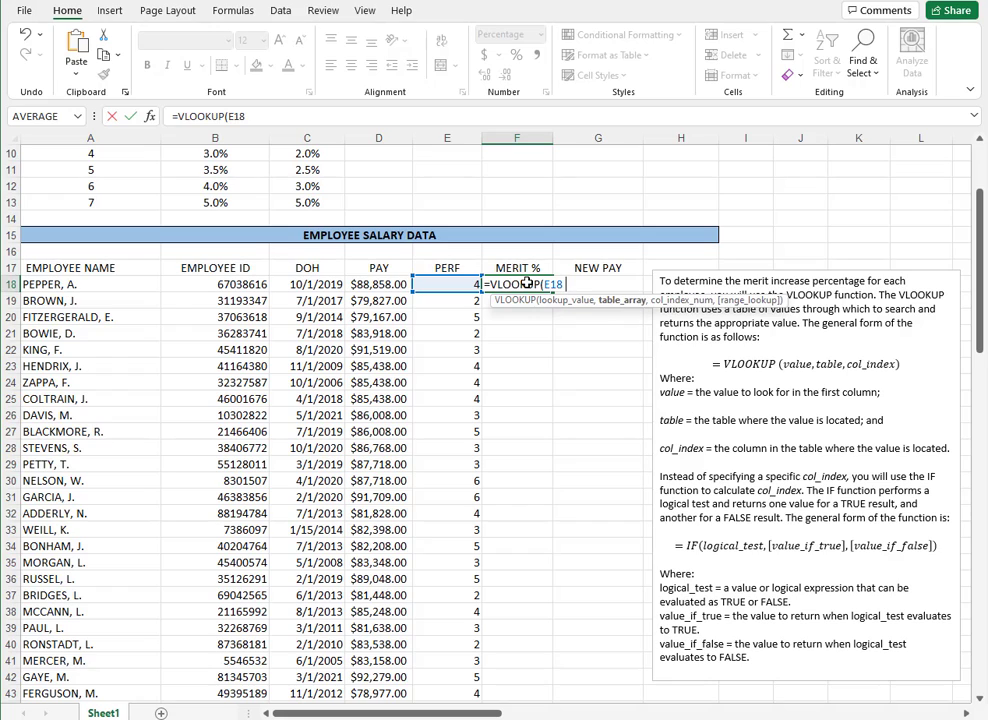
type(",A7:C13,")
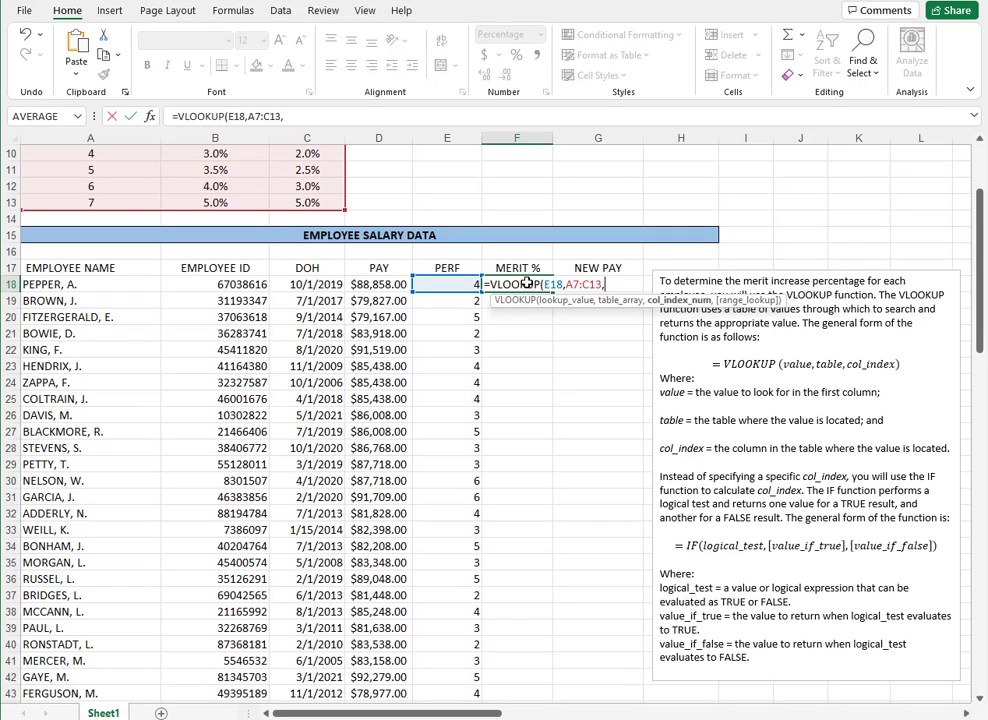
type("(IF(D")
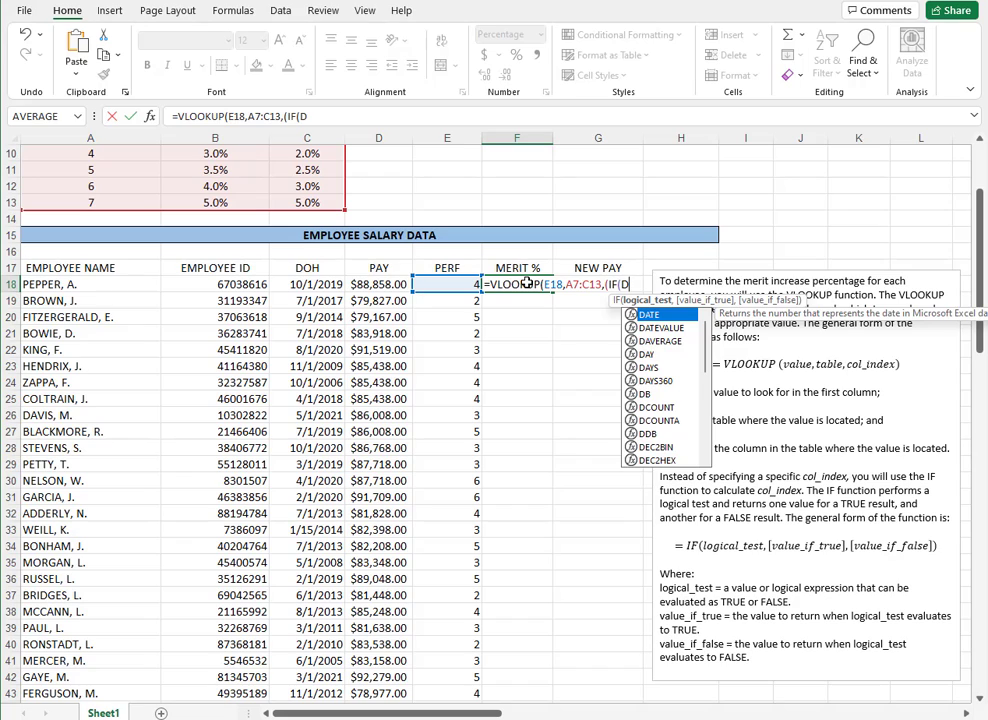
type("18")
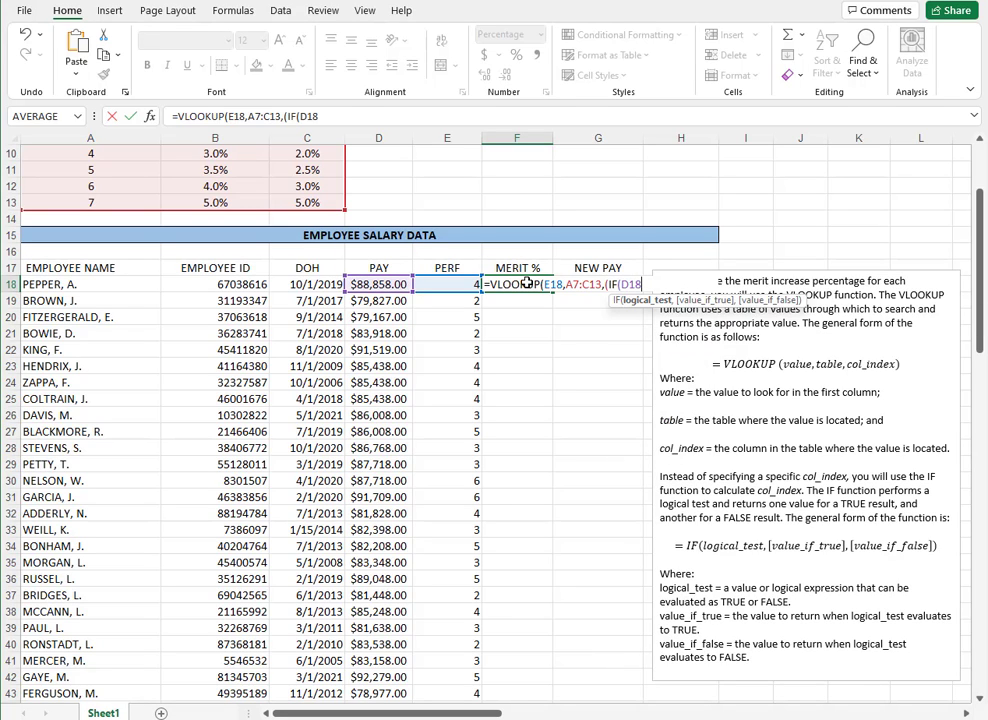
type("<E6,2,3")
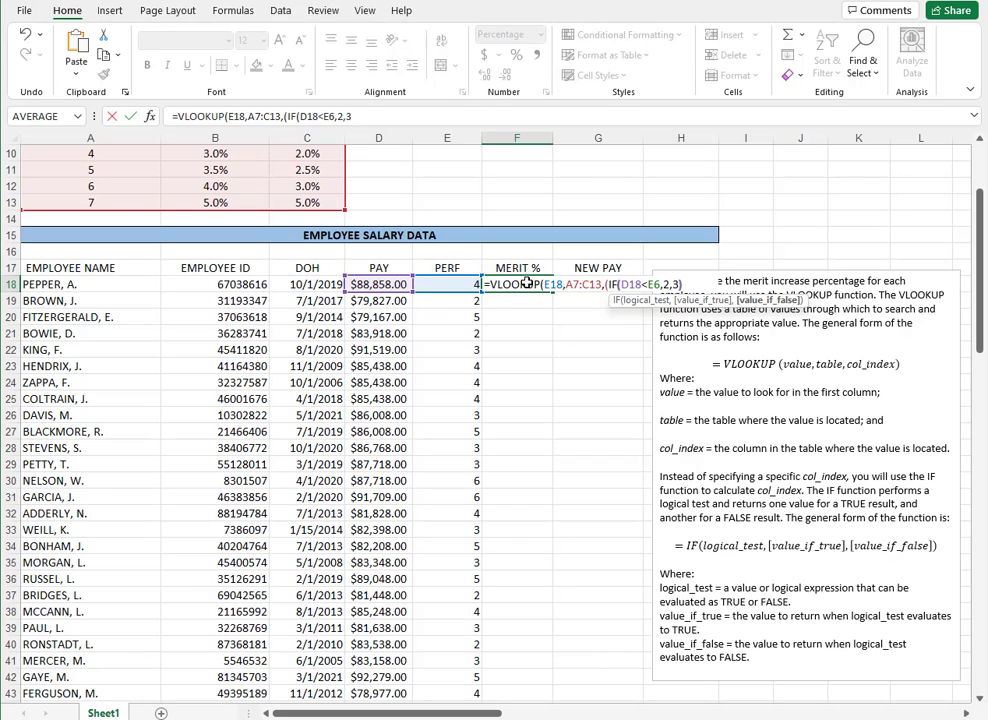
type(")))")
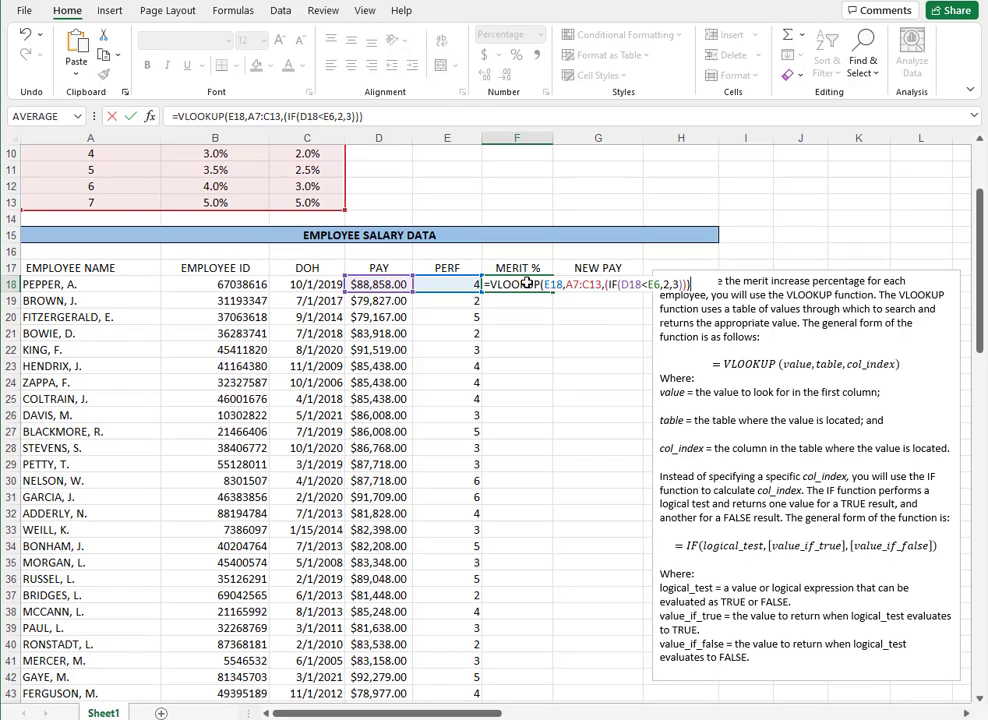
key("Return")
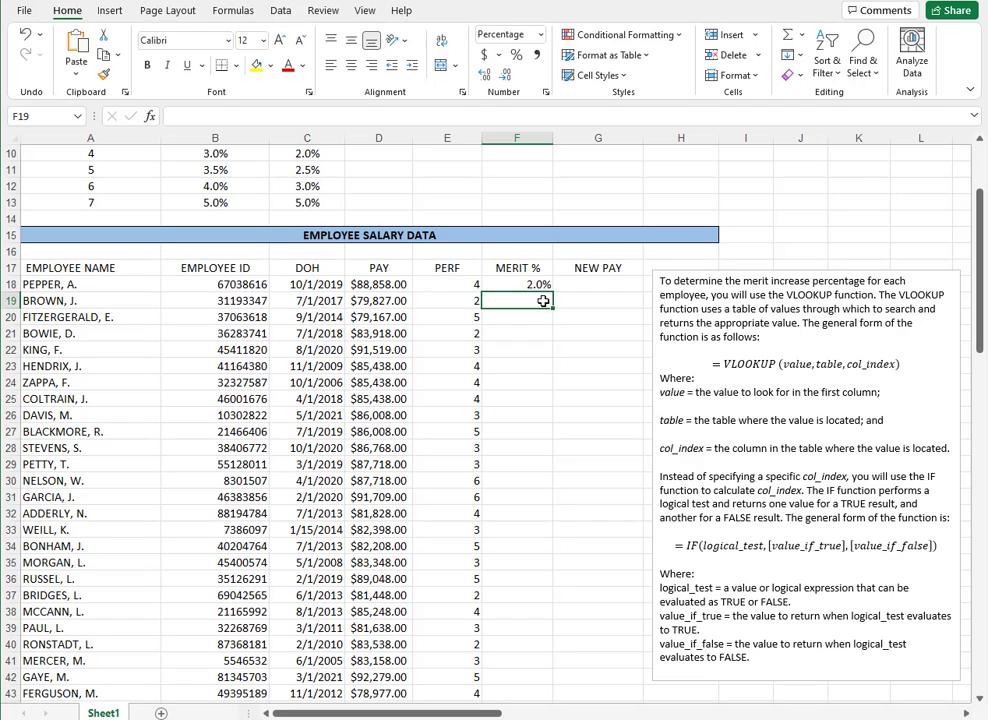
Step: Calculate the second employee's merit percentage in F19 with =VLOOKUP(E19,A7:C13,(IF(D19<E6,2,3)))
type("=")
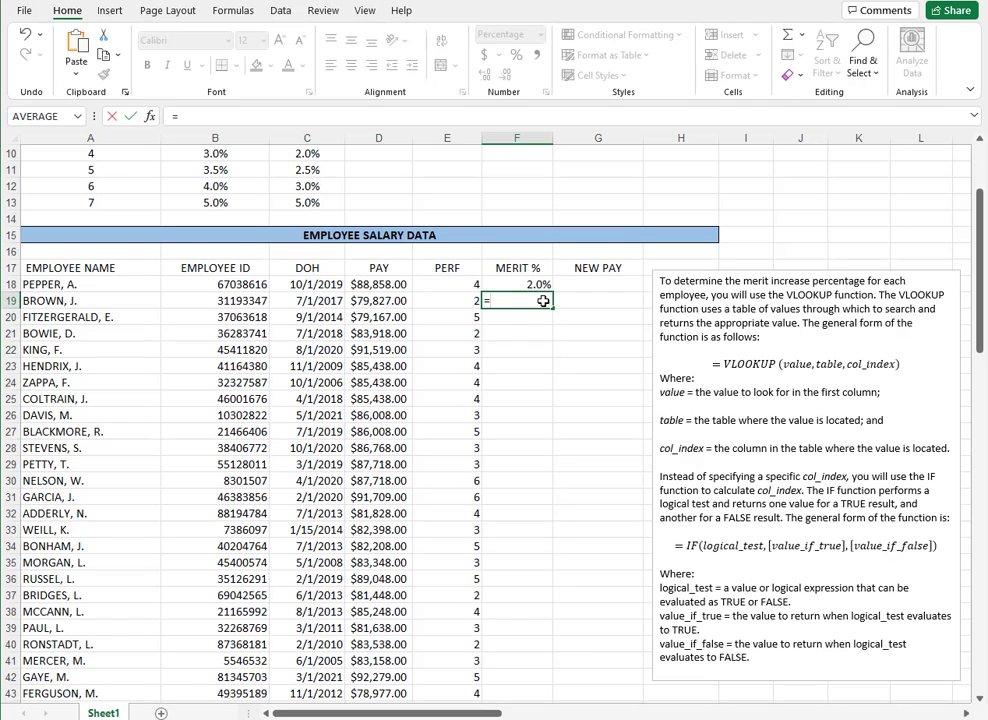
type("VL")
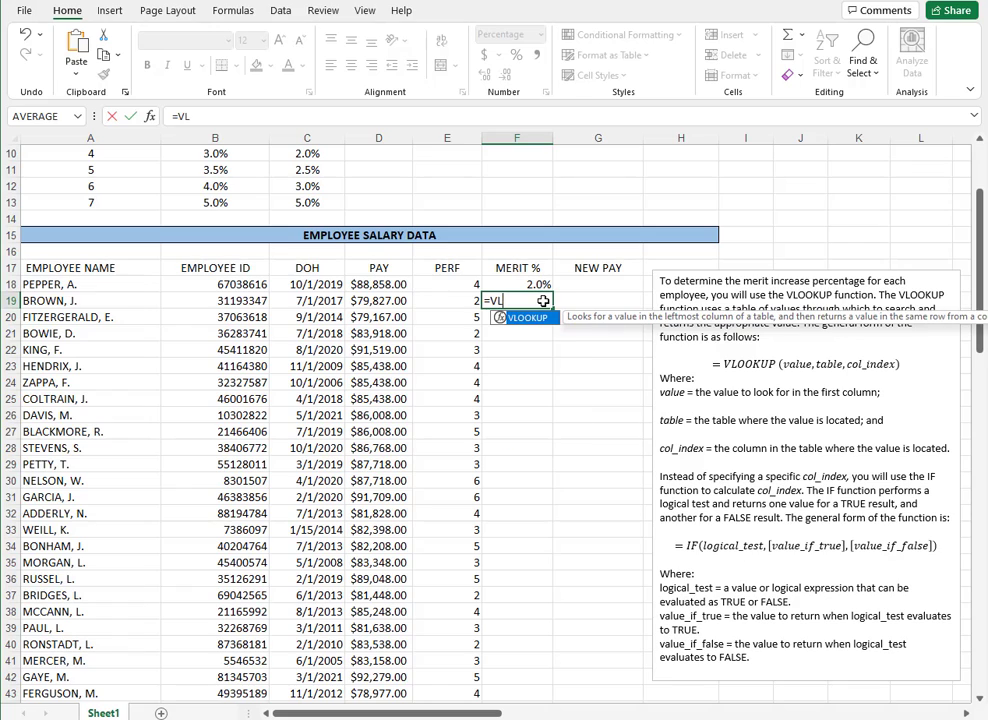
type("OOKUP(")
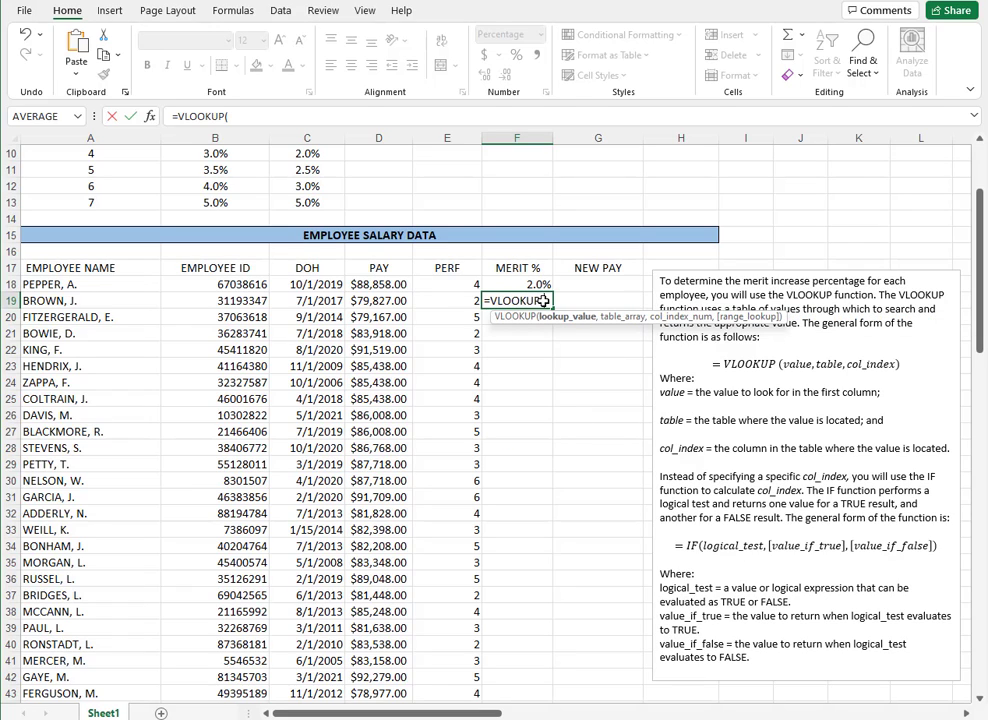
type("E")
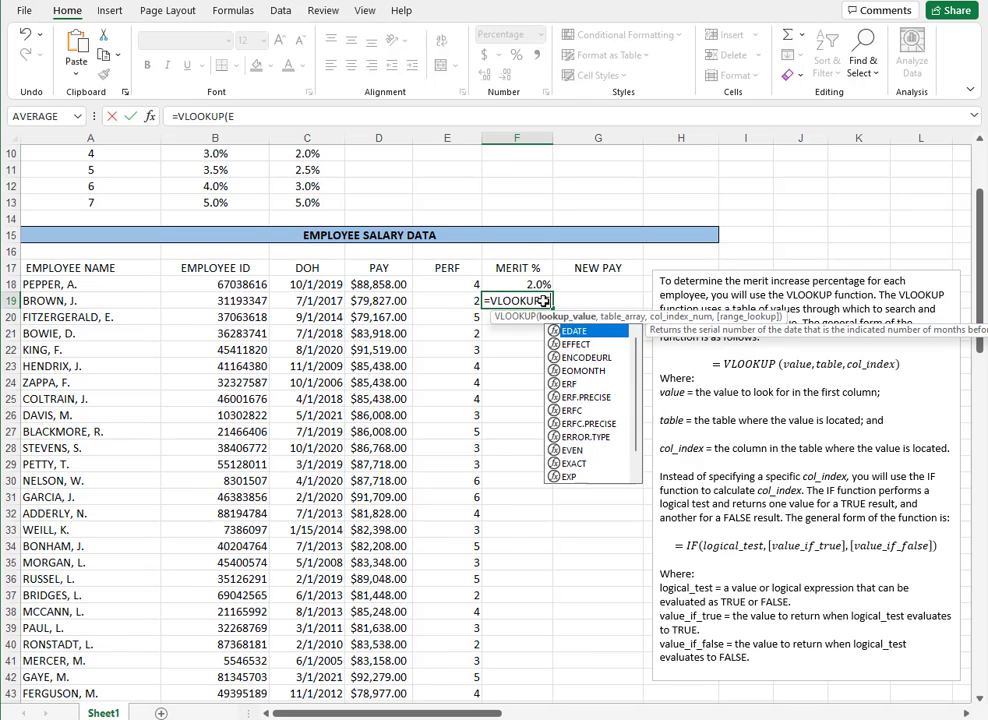
type("19,")
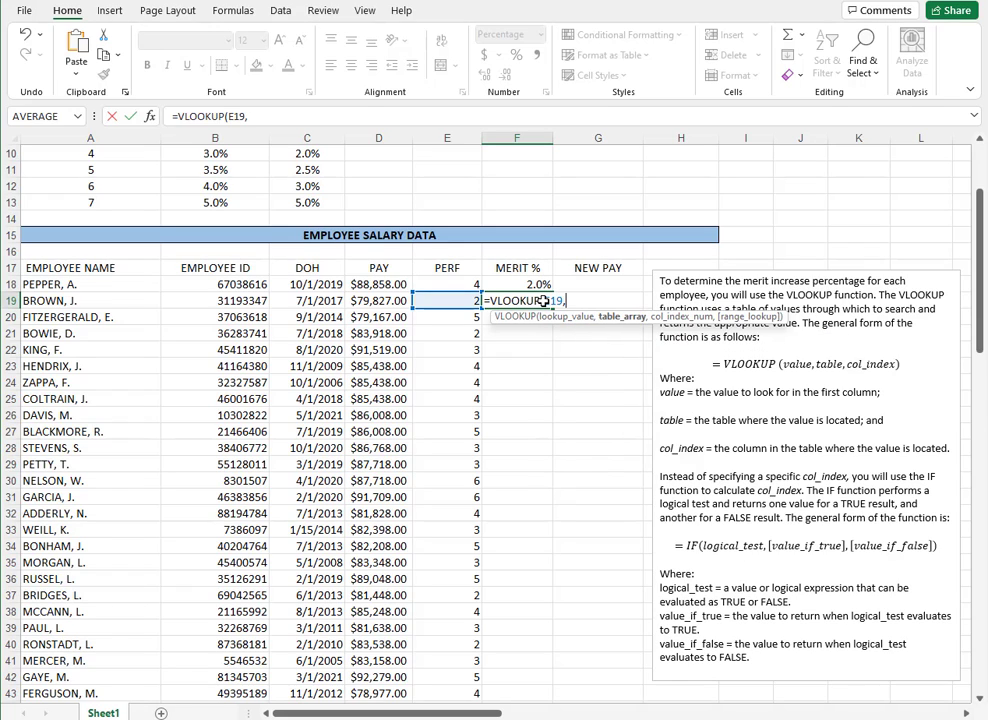
type("A7:C13")
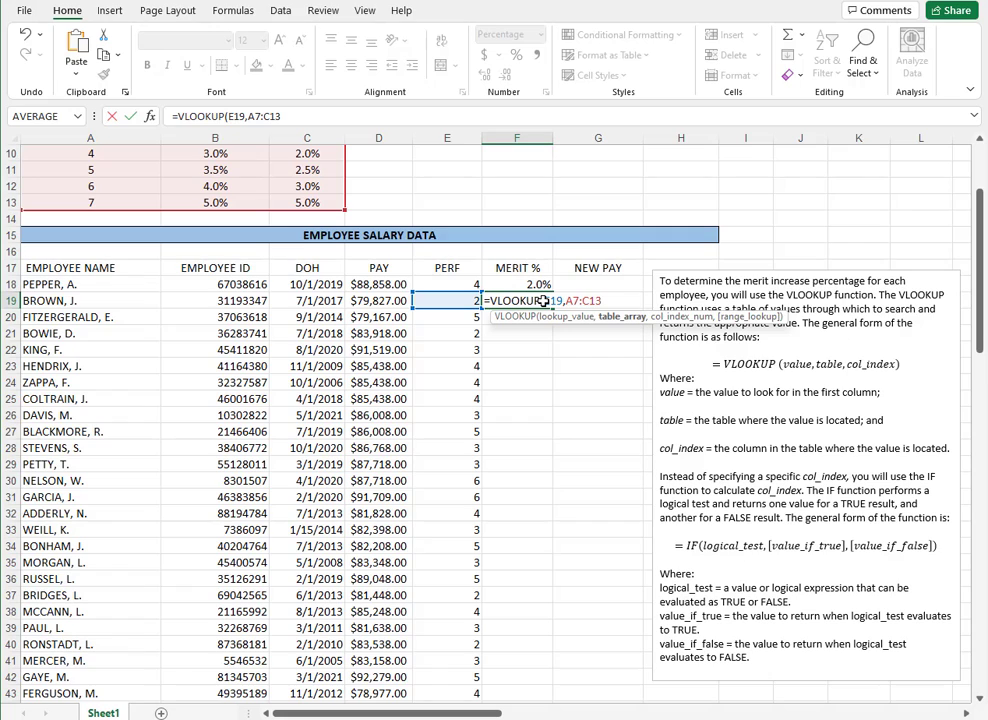
type(",(IF(D")
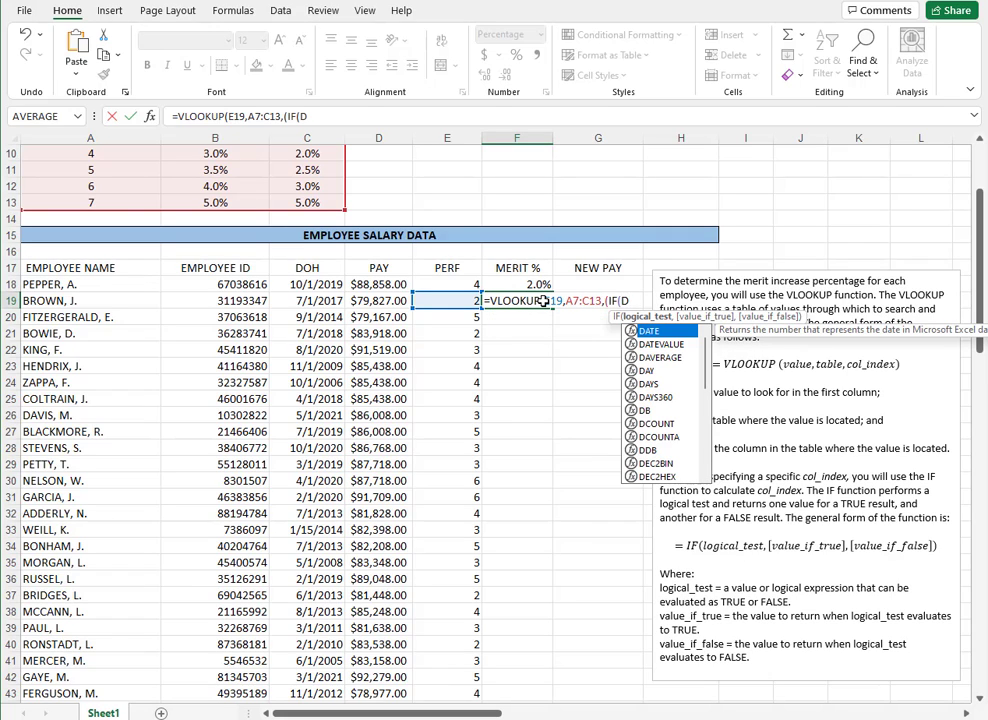
type("19")
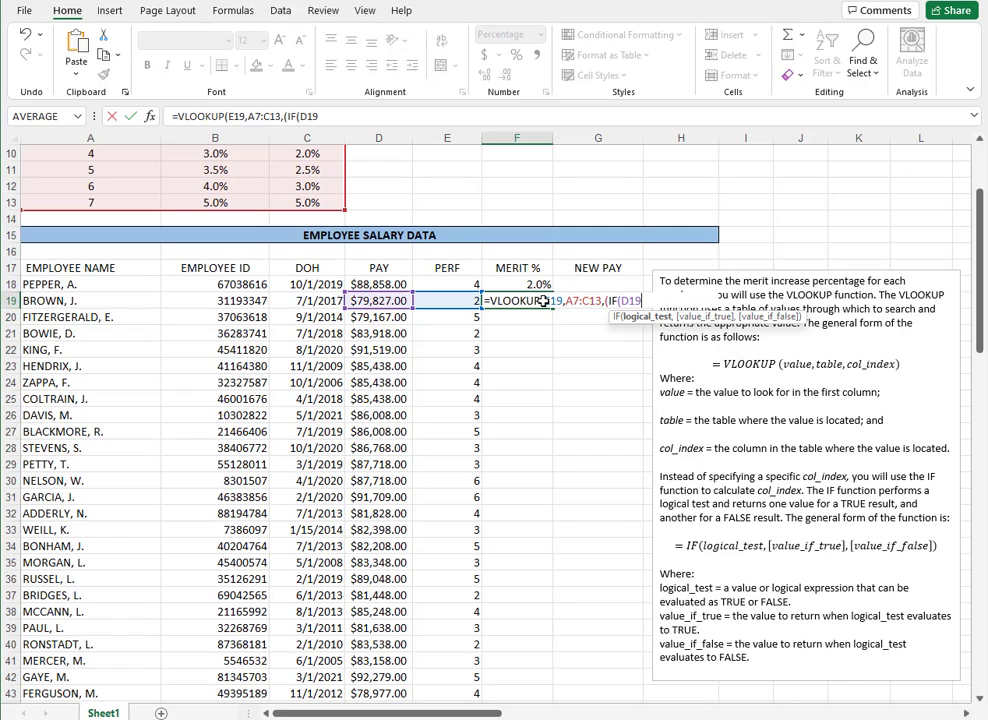
type("<")
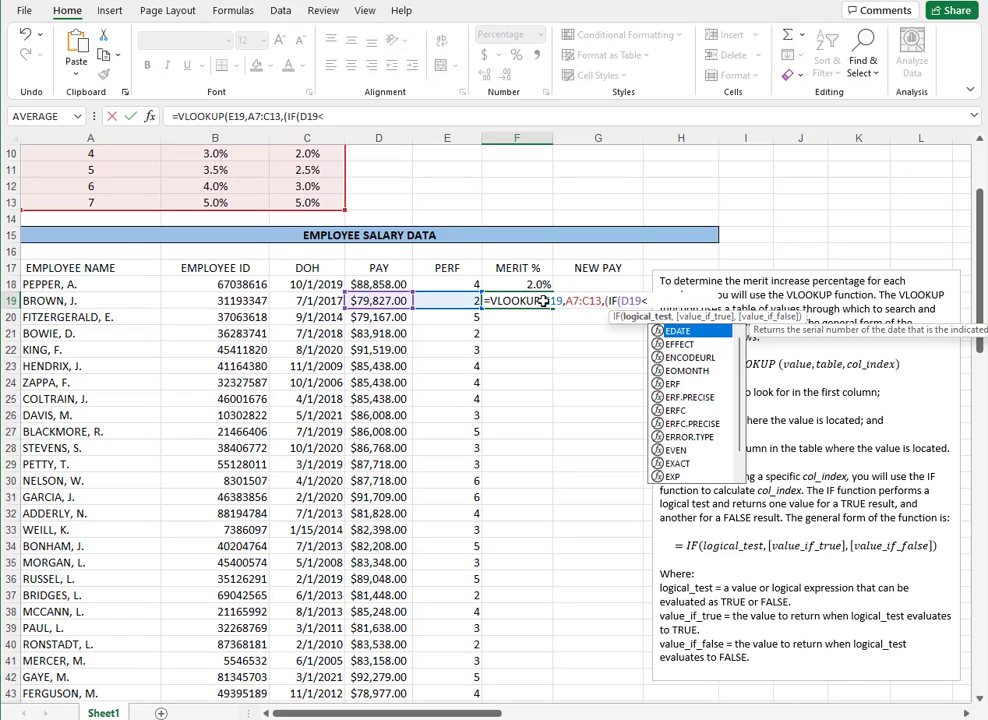
type("E6,")
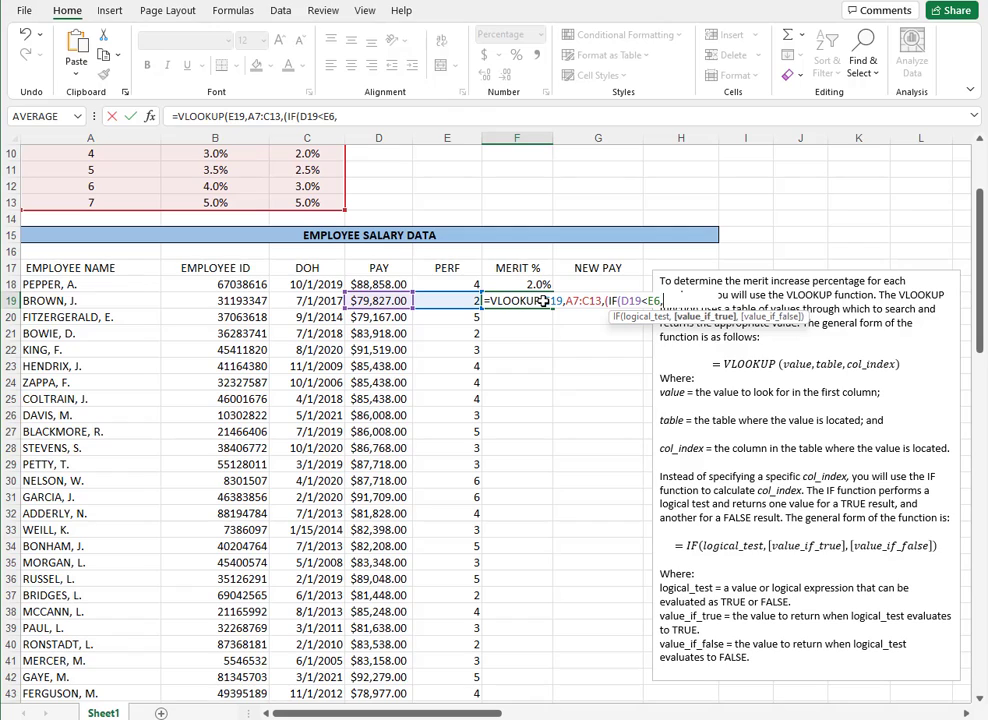
type("2,3")
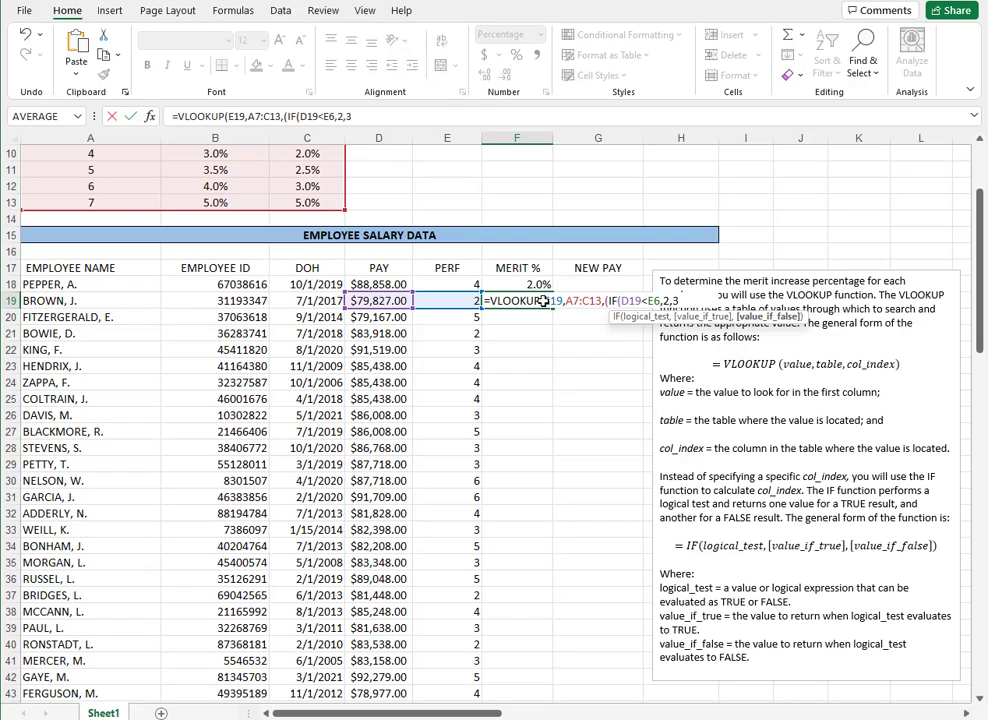
type("))")
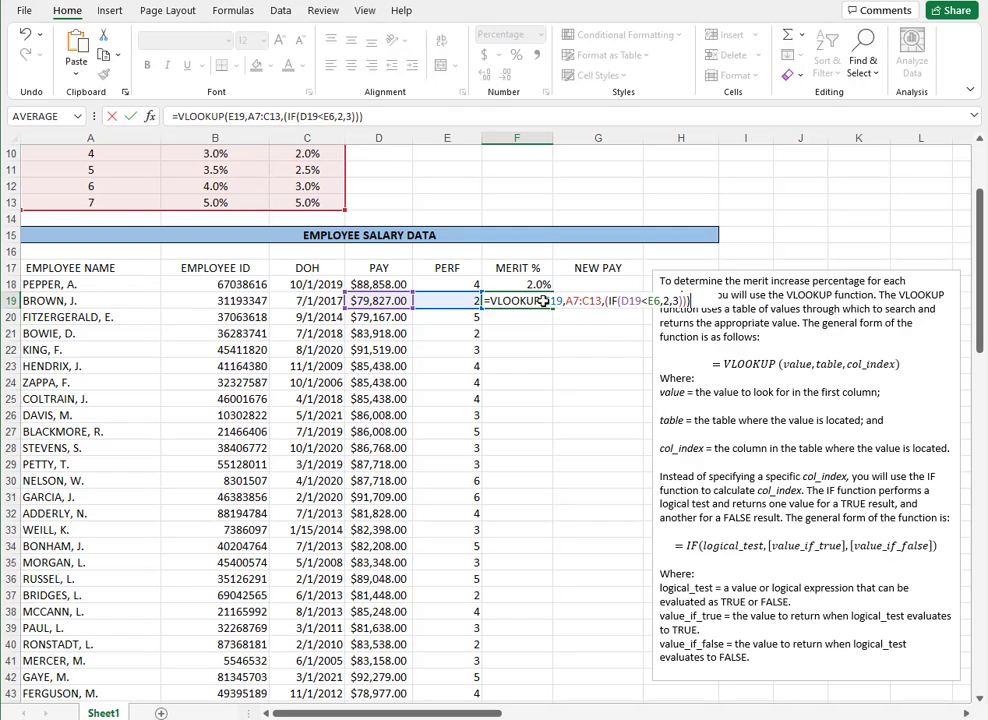
key("Return")
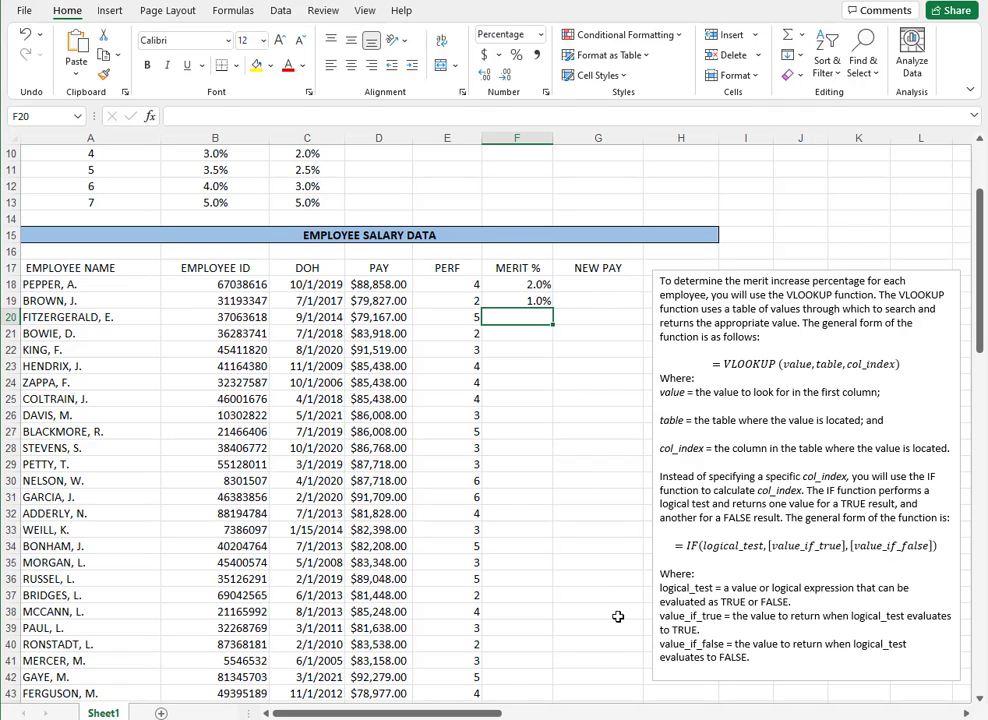
Step: Calculate the third employee's merit percentage in F20 with =VLOOKUP(E20,A7:C13,(IF(D20<E6,2,3)))
type("=")
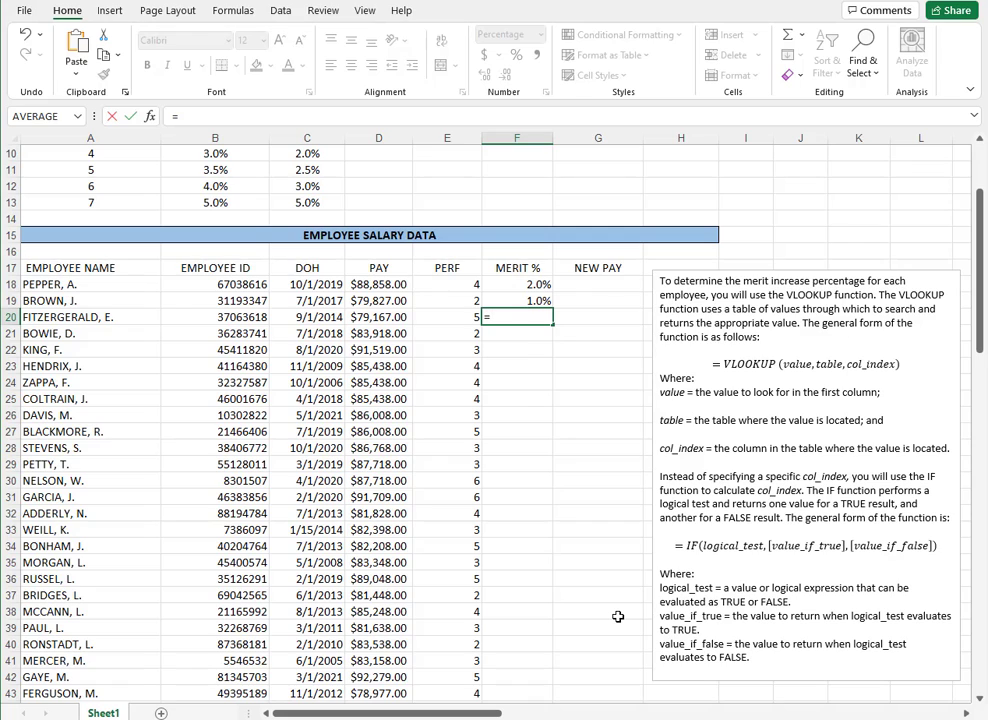
type("VLOOKUP(")
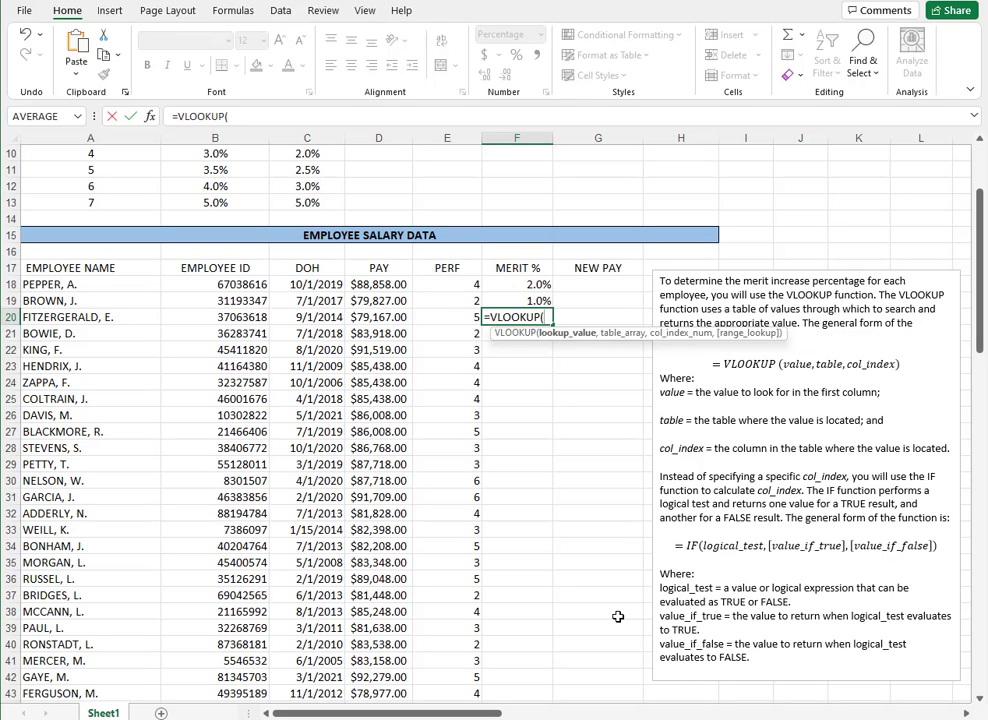
type("E")
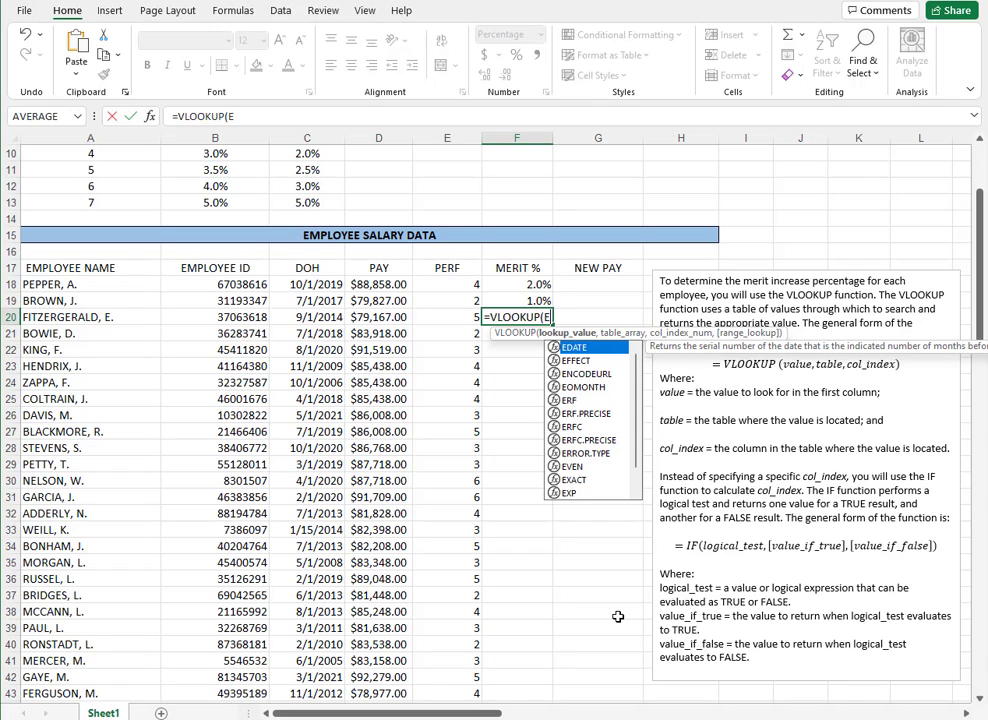
type("20")
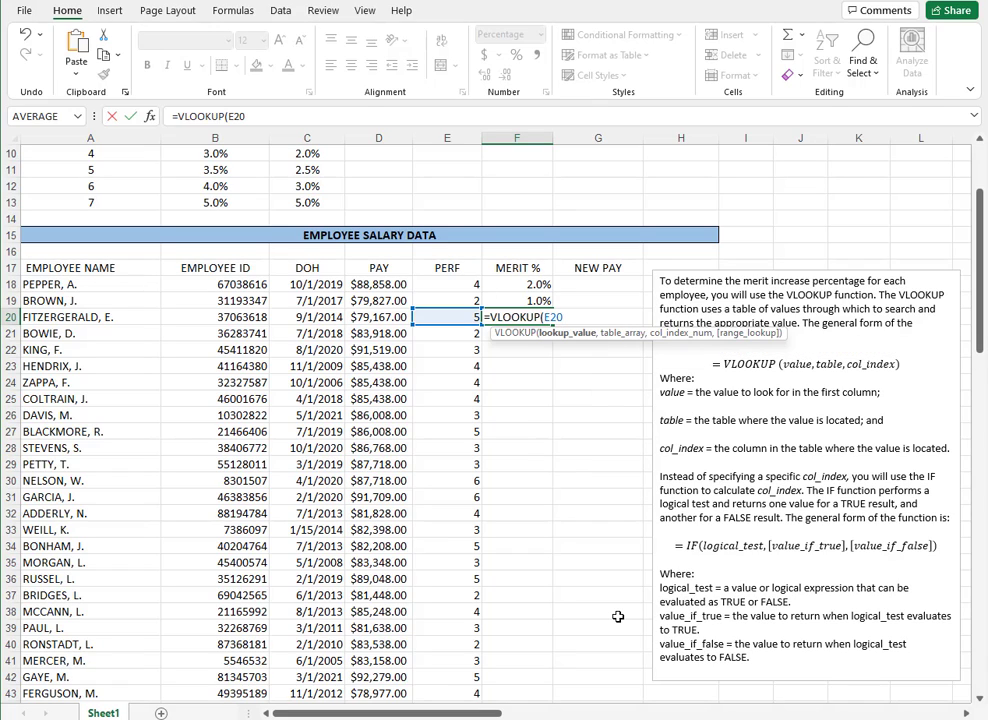
type(",A7")
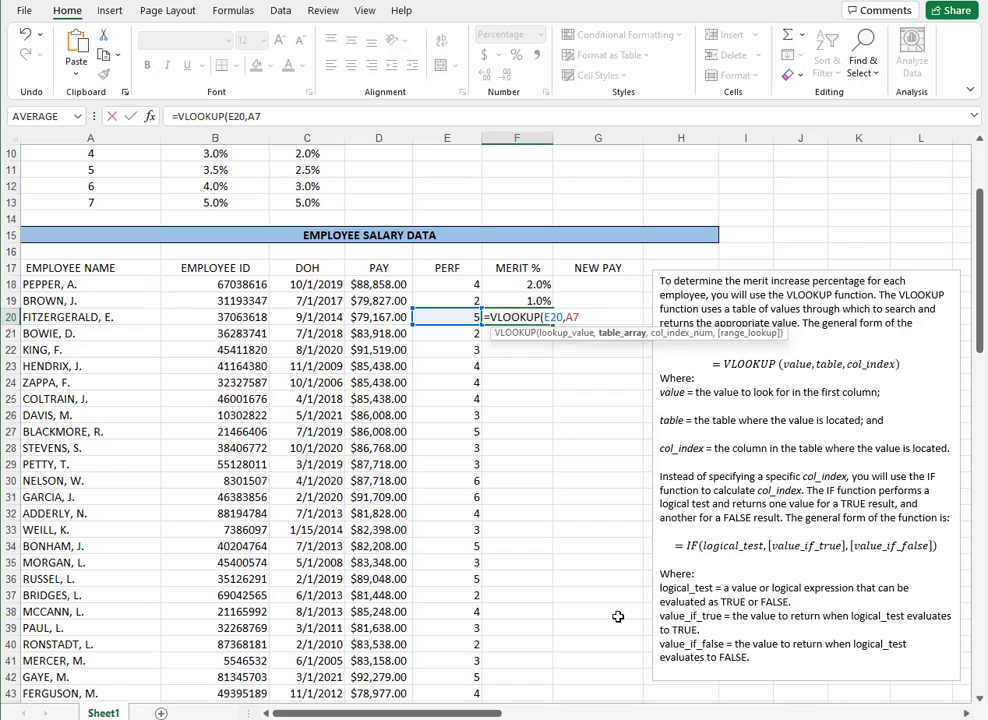
type(":C")
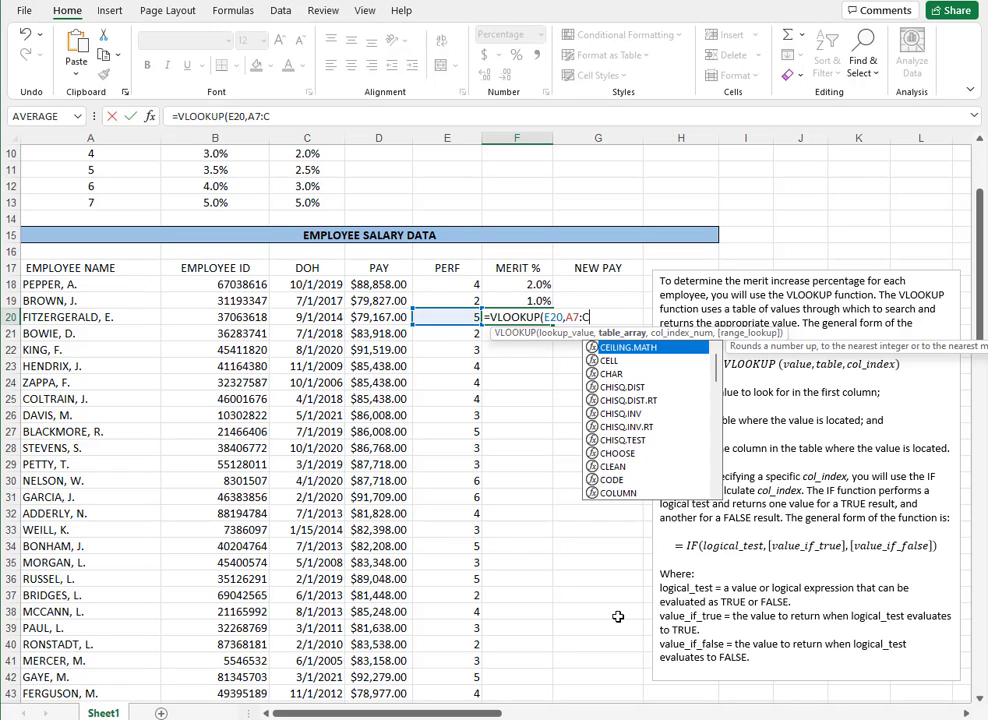
type("13")
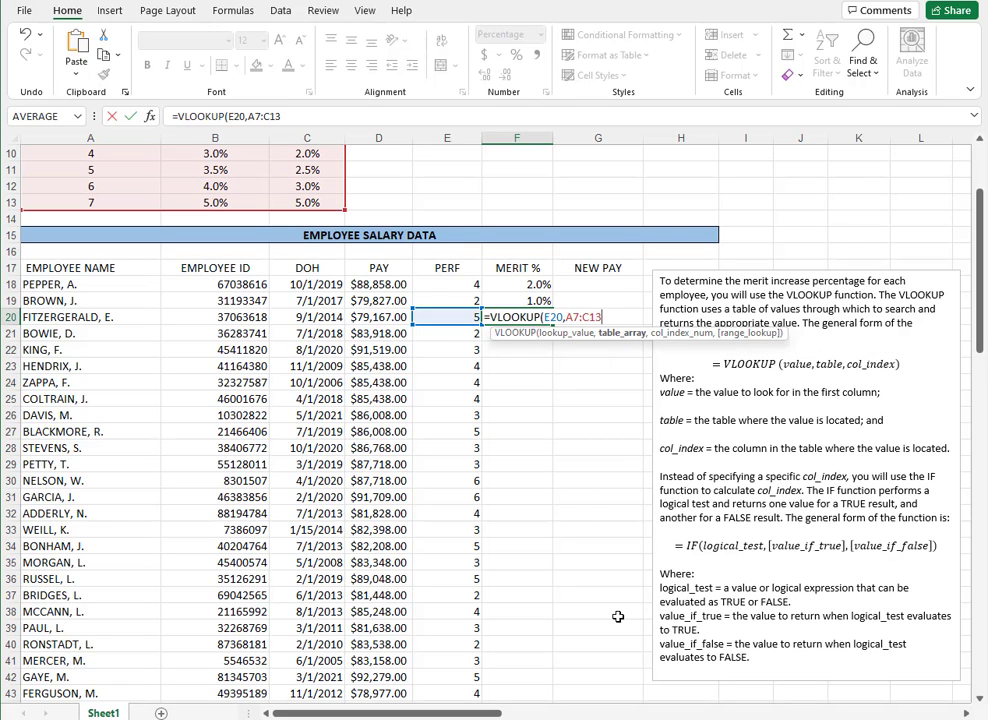
type(",(IF")
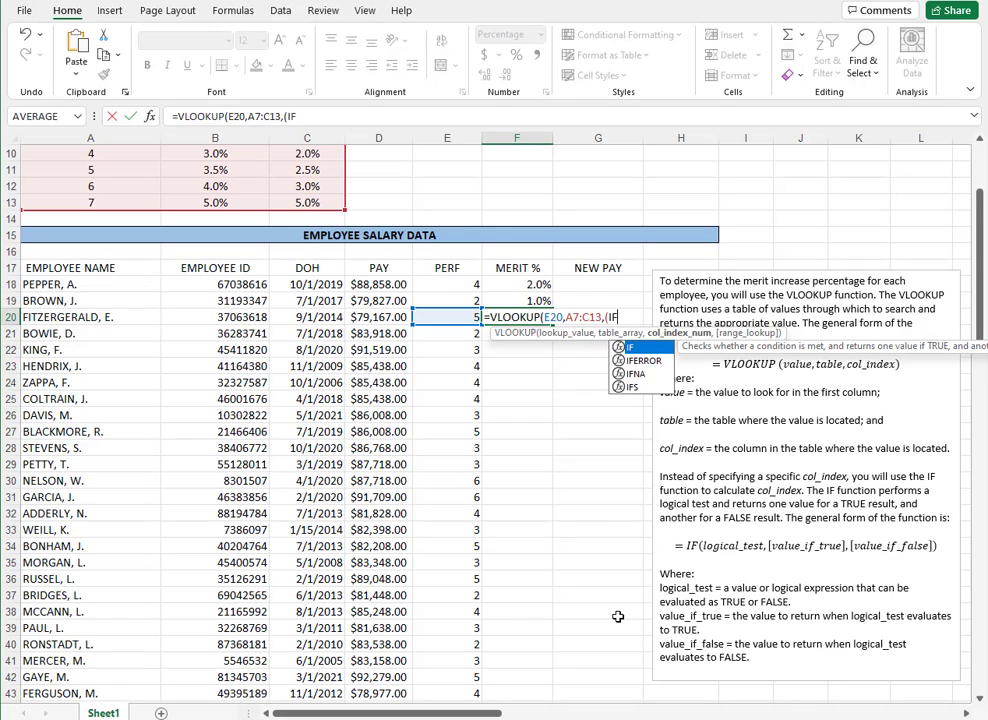
type("(D20")
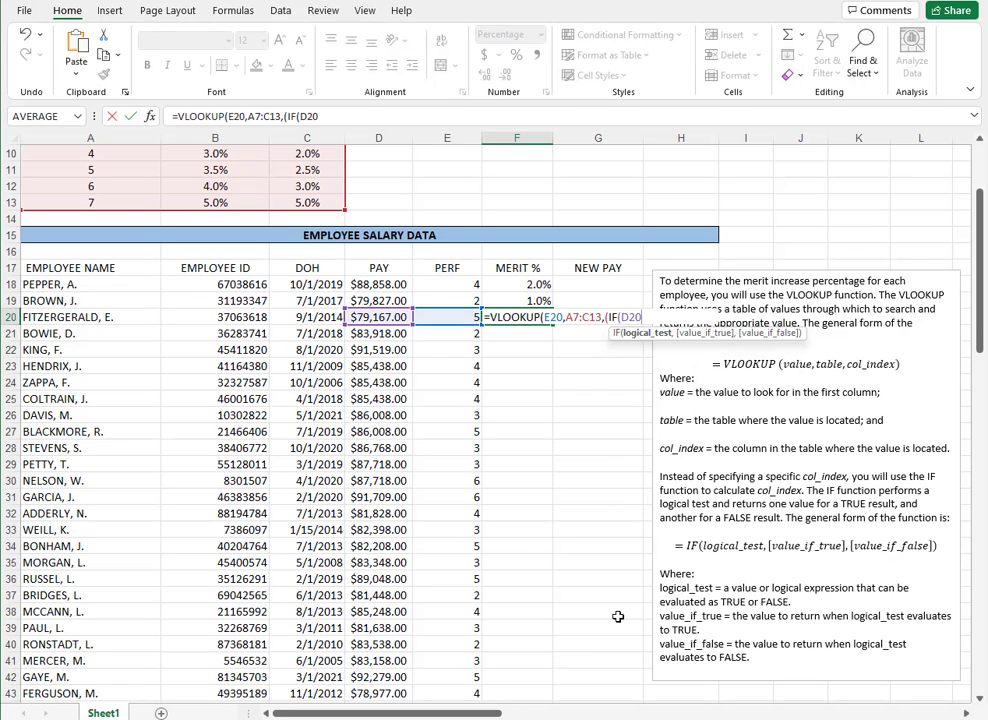
type("<E6,2,3")
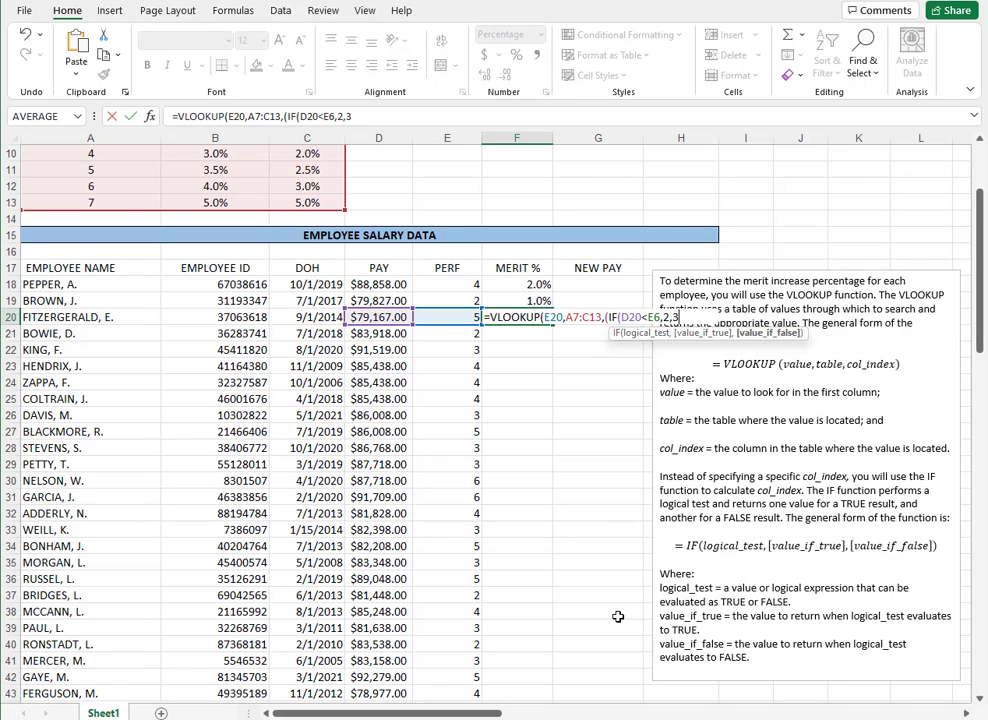
type(")))")
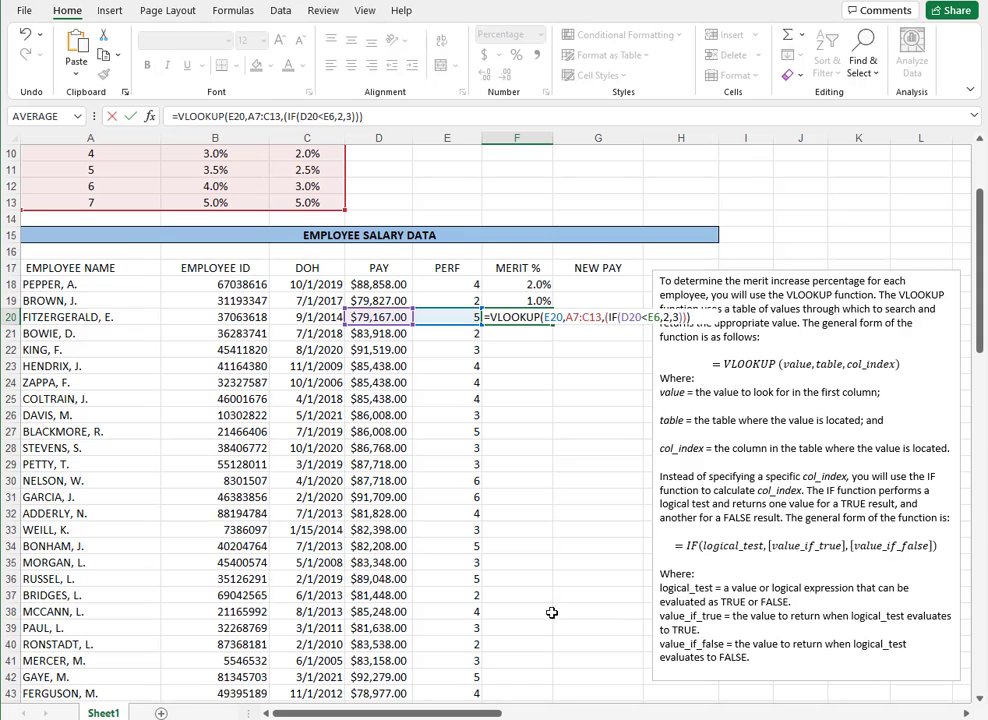
mouse_move(978, 345)
left_mouse_down()
mouse_move(985, 318)
mouse_move(978, 332)
left_mouse_up()
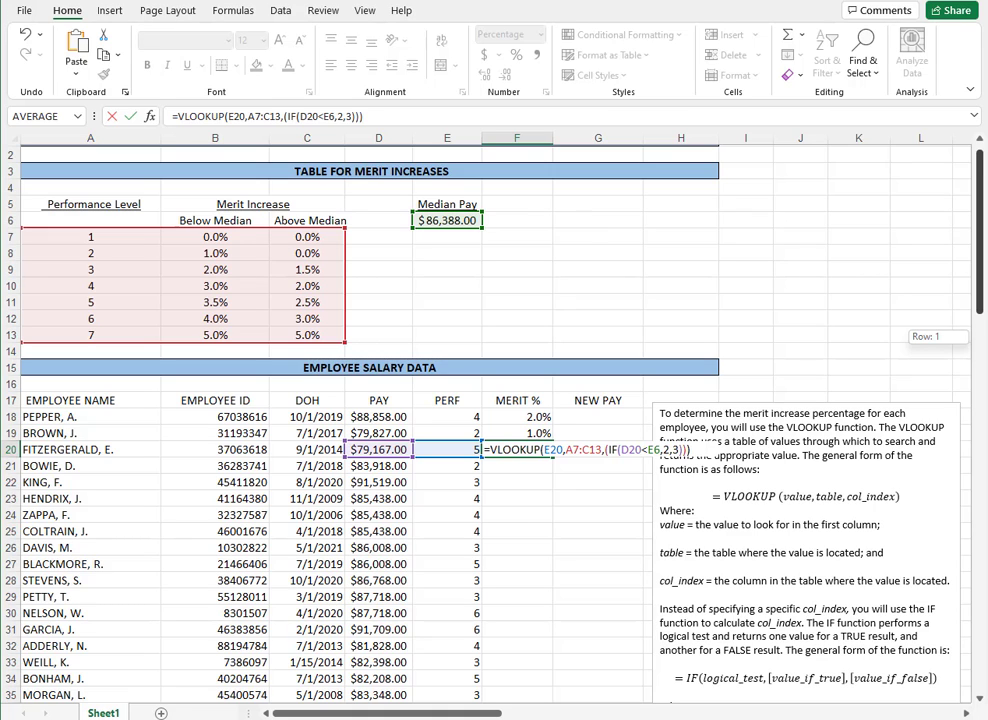
left_click_drag(978, 335, 978, 350)
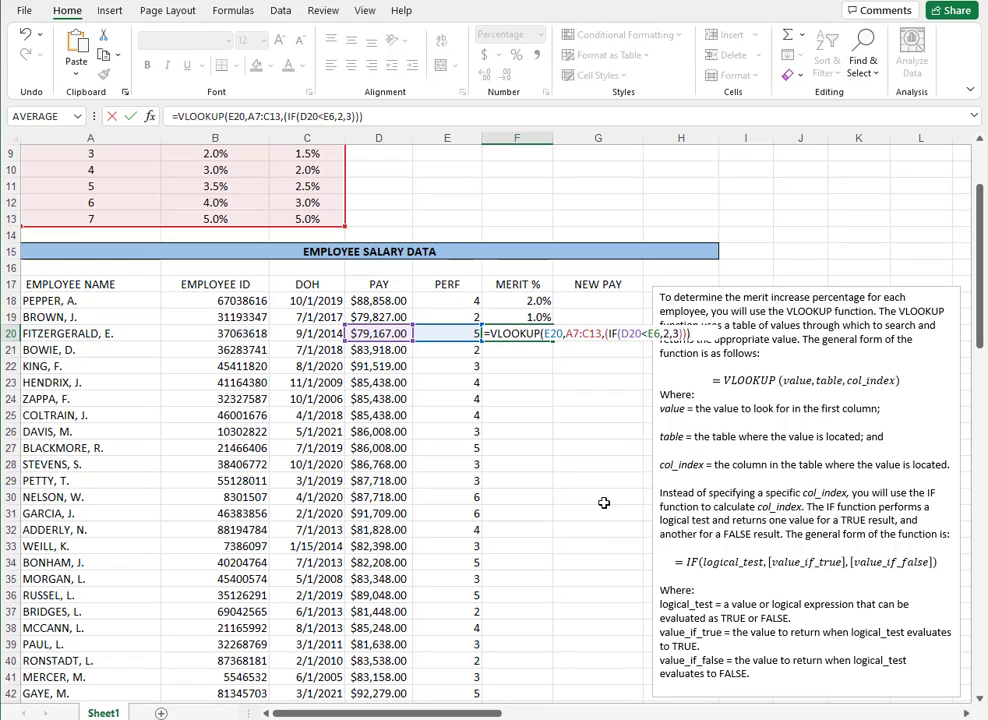
key("Return")
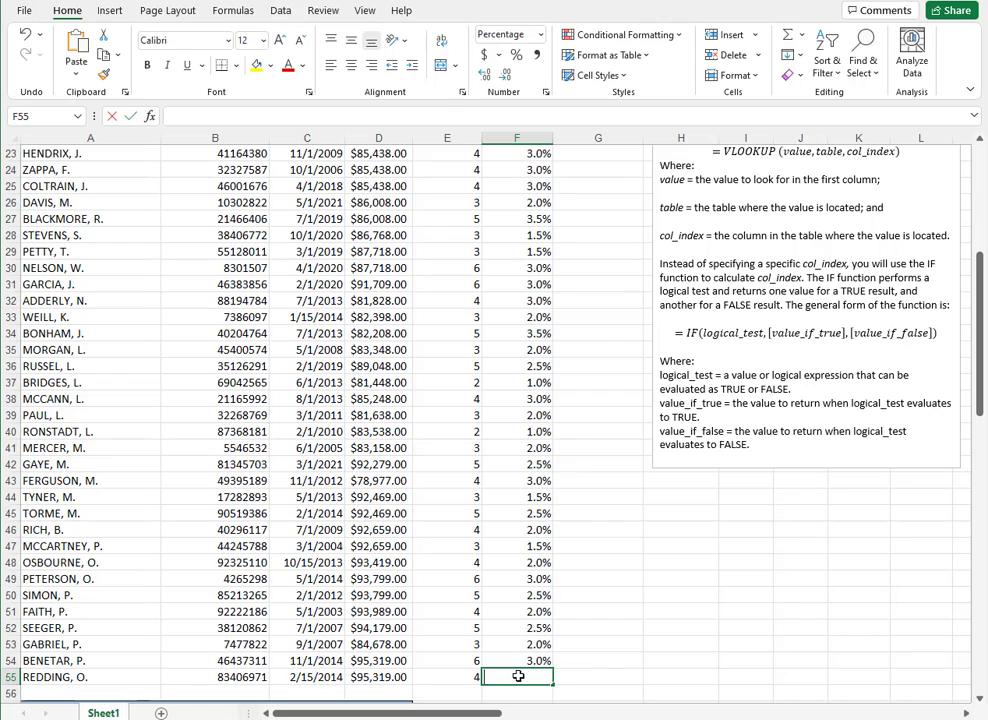
Step: Try to calculate the last employee's merit percentage in F55 with =VLOOKUP(E55,A7C13,(IF(D55<E6,2,3))), and clear the cell
type("=VLOO")
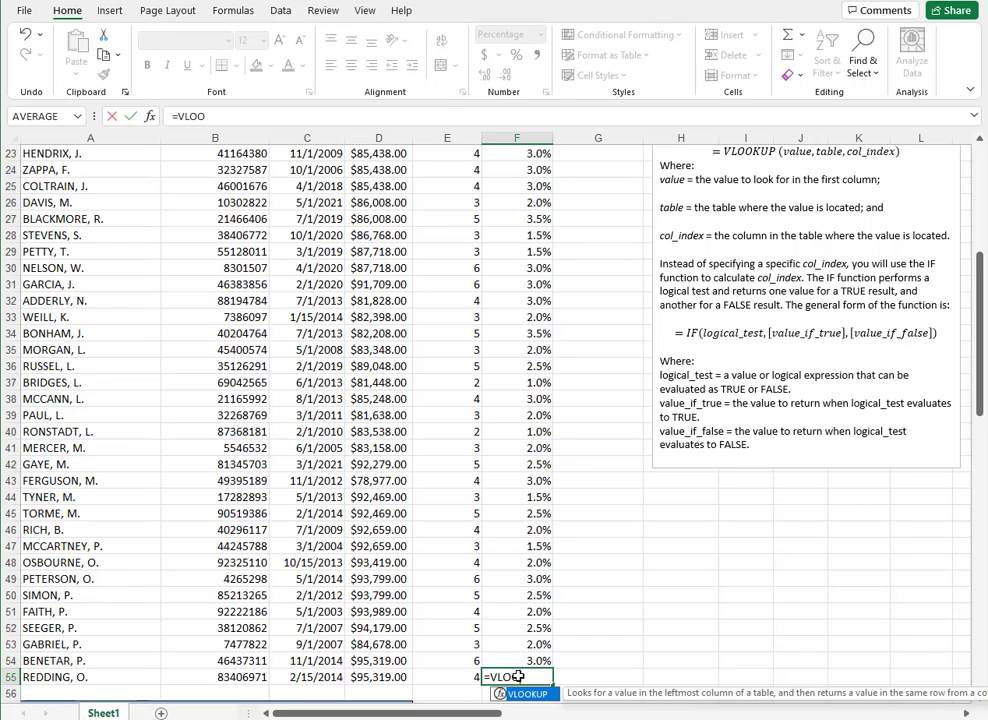
type("KUP(E")
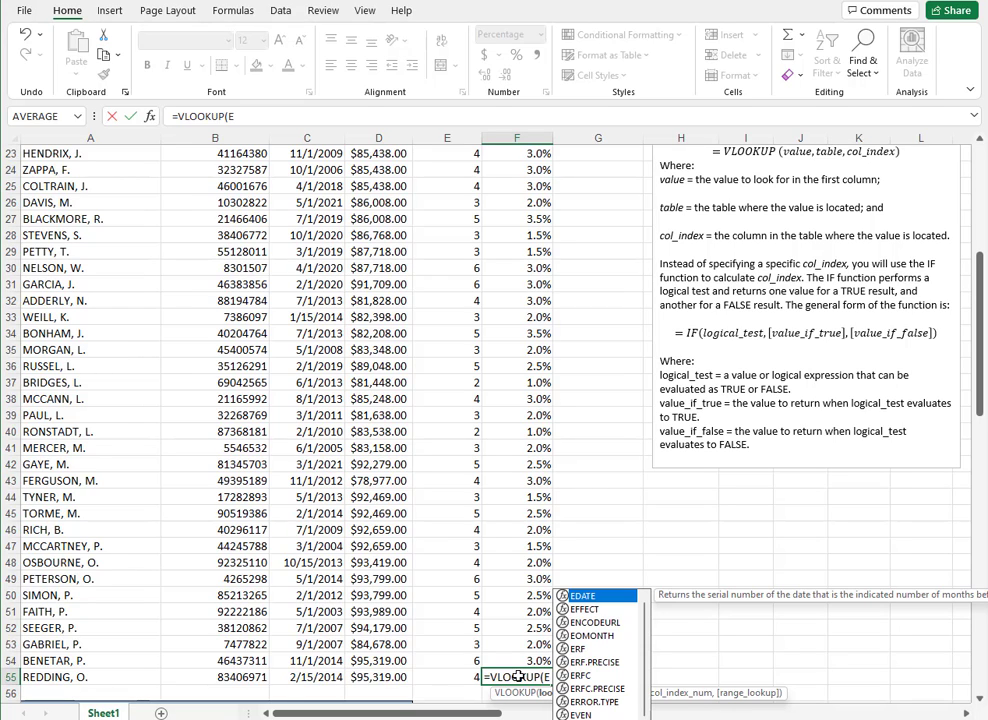
type("55")
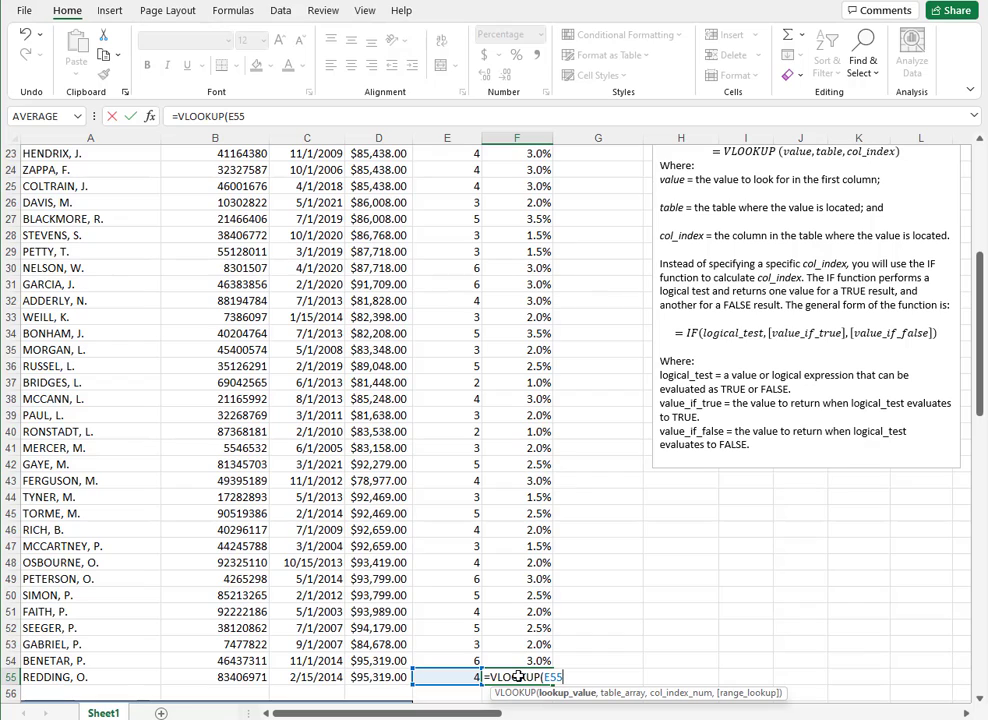
type(",A")
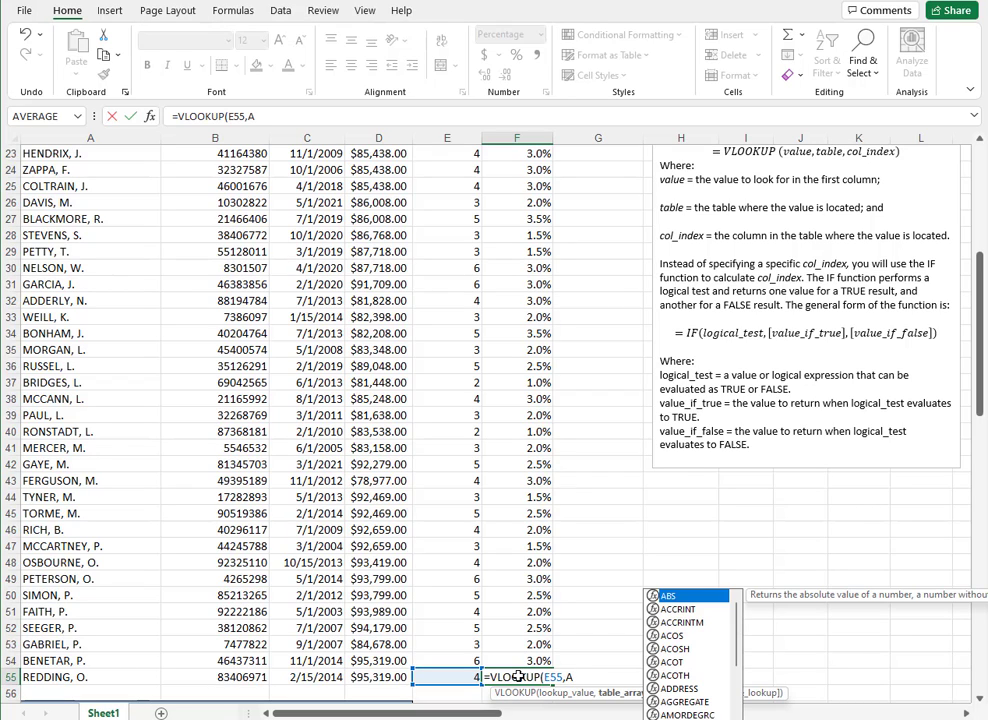
type("7C13,")
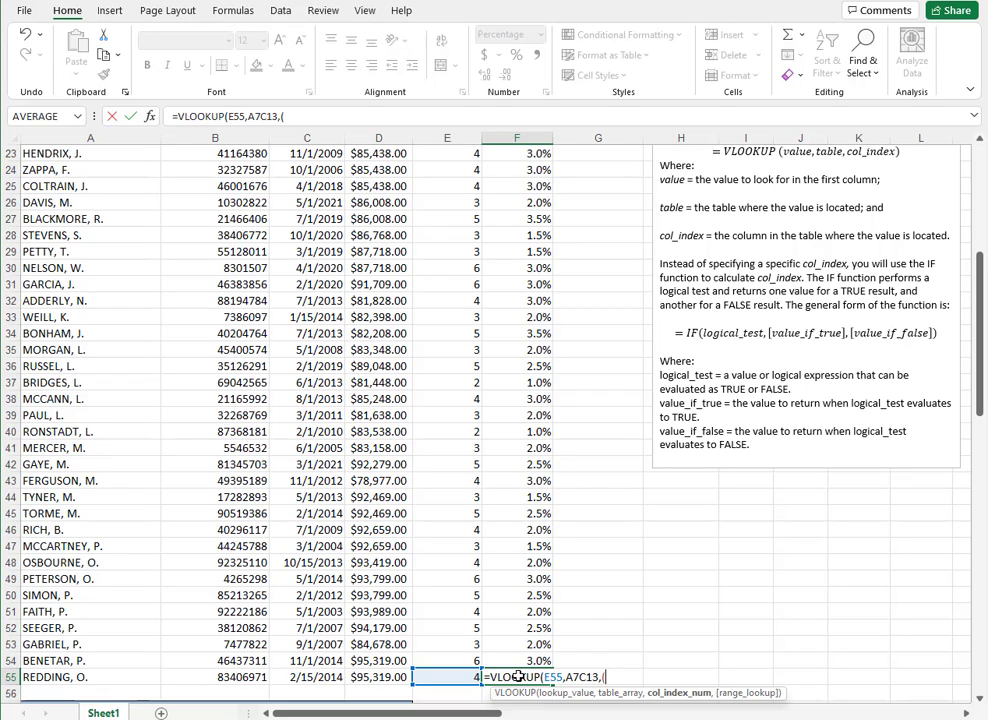
type("(IF(")
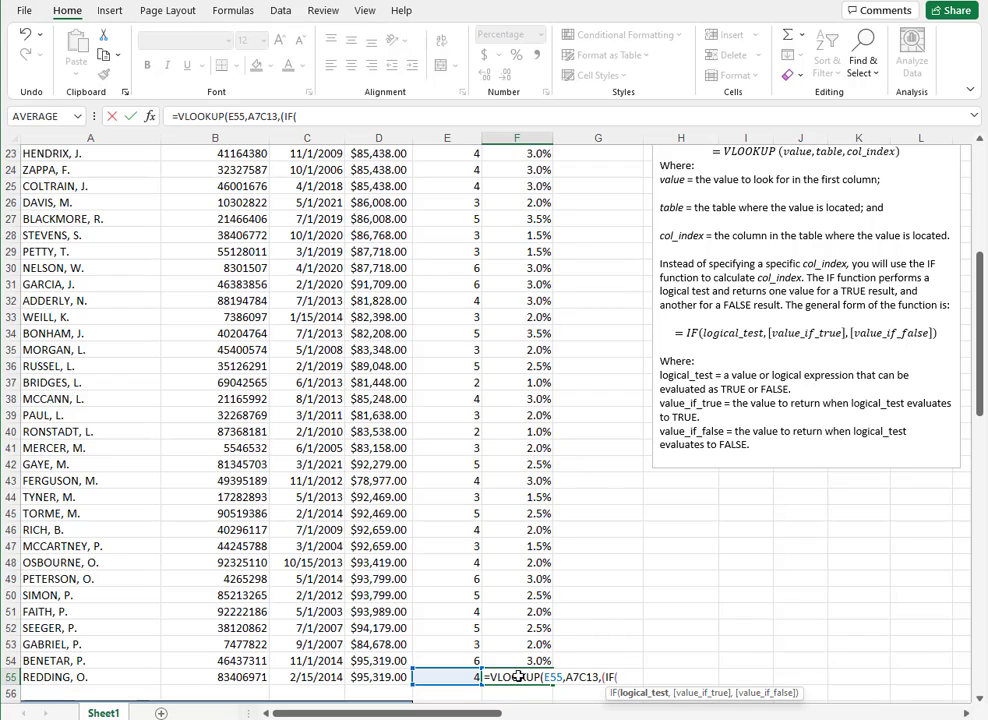
type("D55")
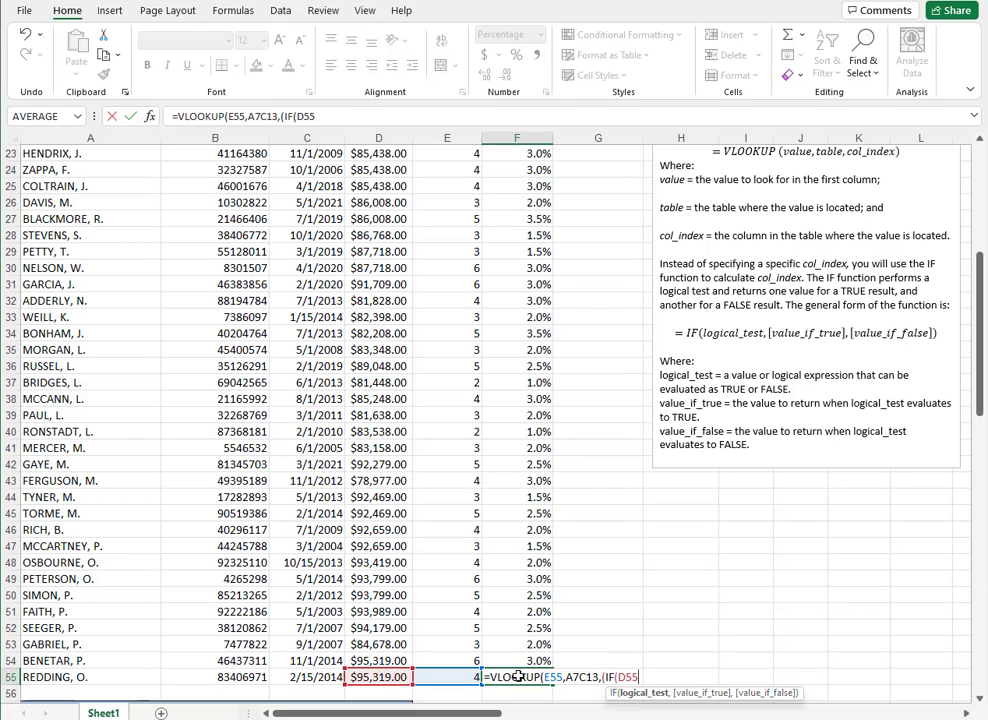
type("<E6,")
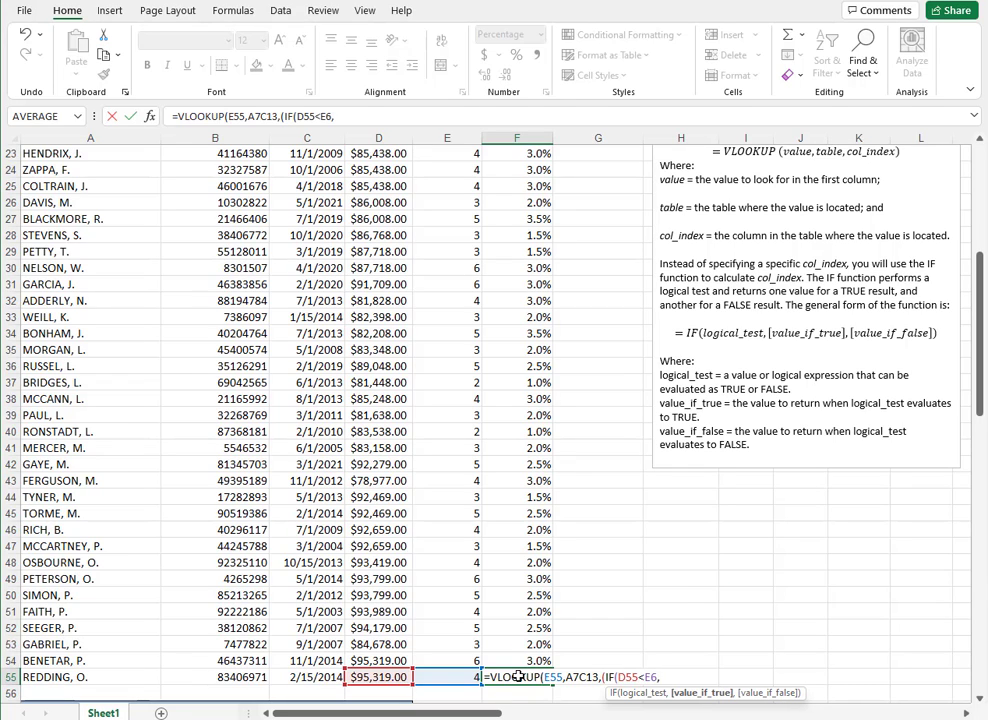
type("2,3")
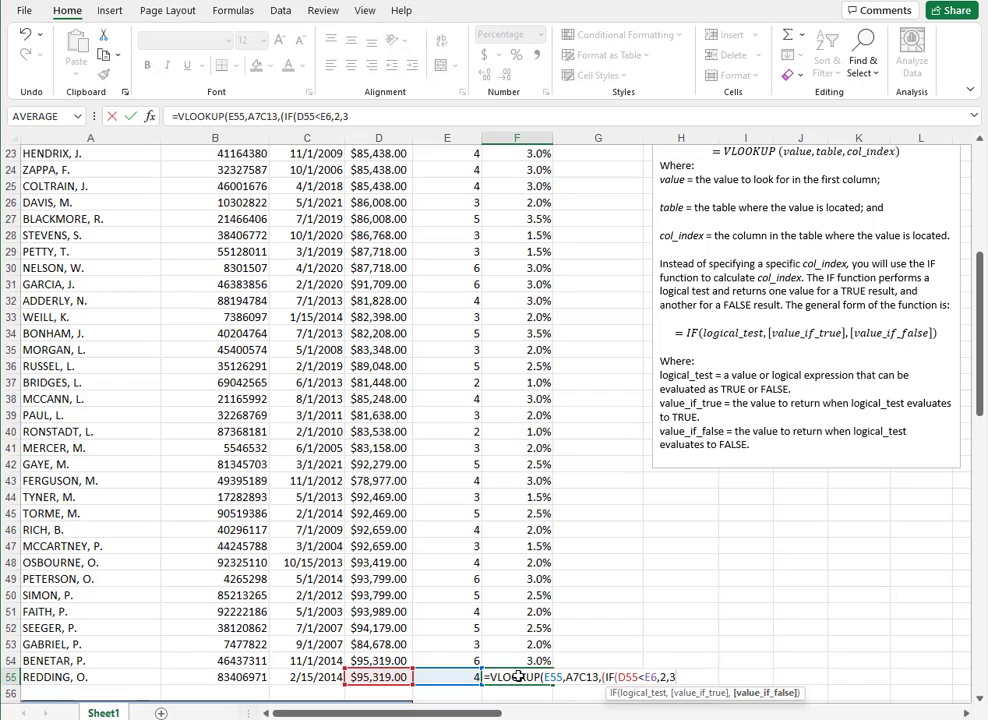
type("))")
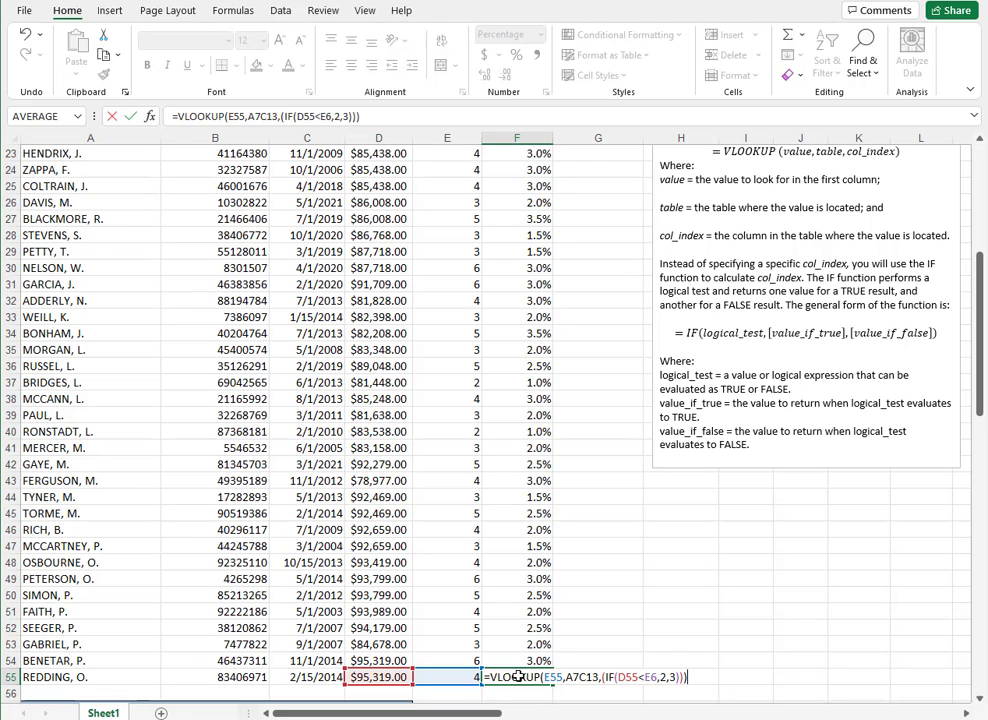
key("Return")
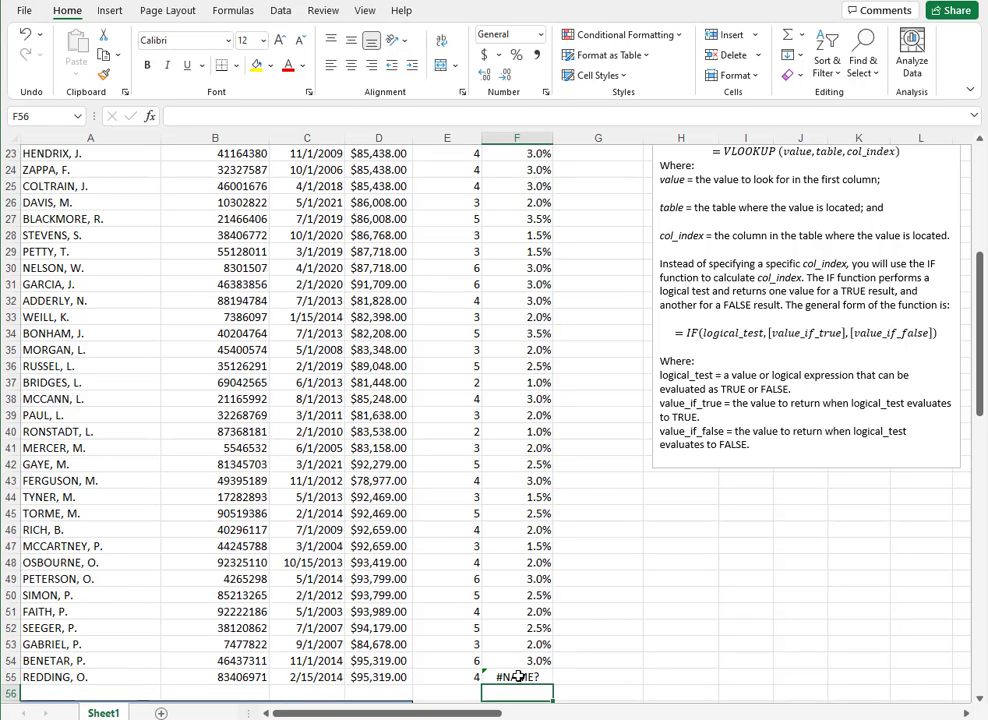
left_click(518, 677)
key("Delete")
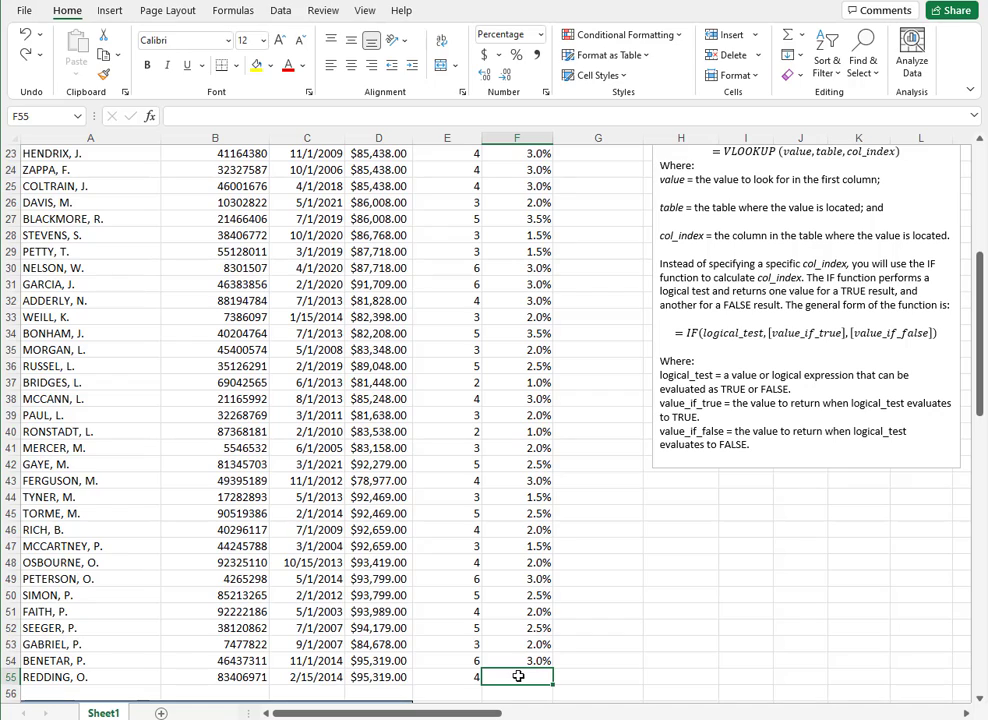
Step: Calculate the last employee's merit percentage in F55 with =VLOOKUP(E55,A7:C13,(IF(D55<E6,2,3)))
type("=VLOOKUP")
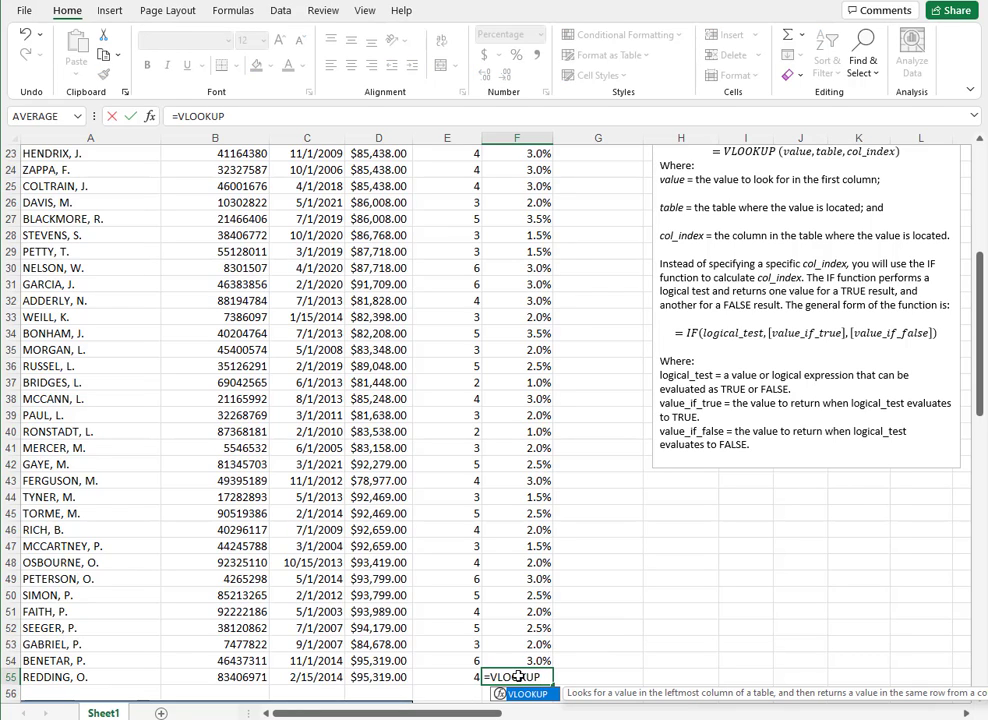
type("(E55")
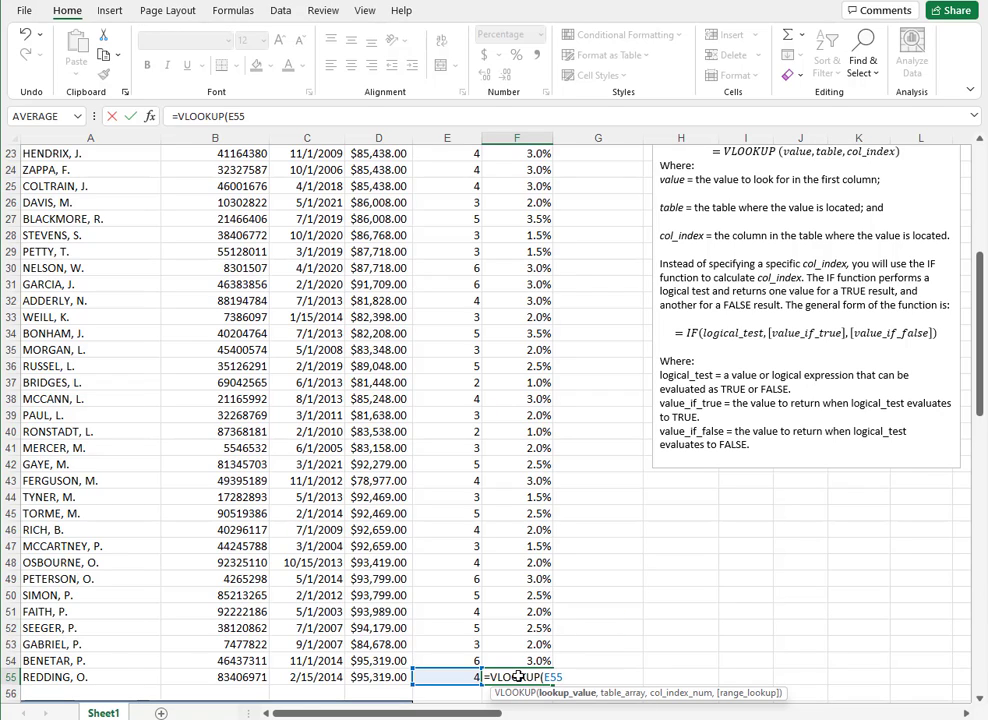
type(",A7")
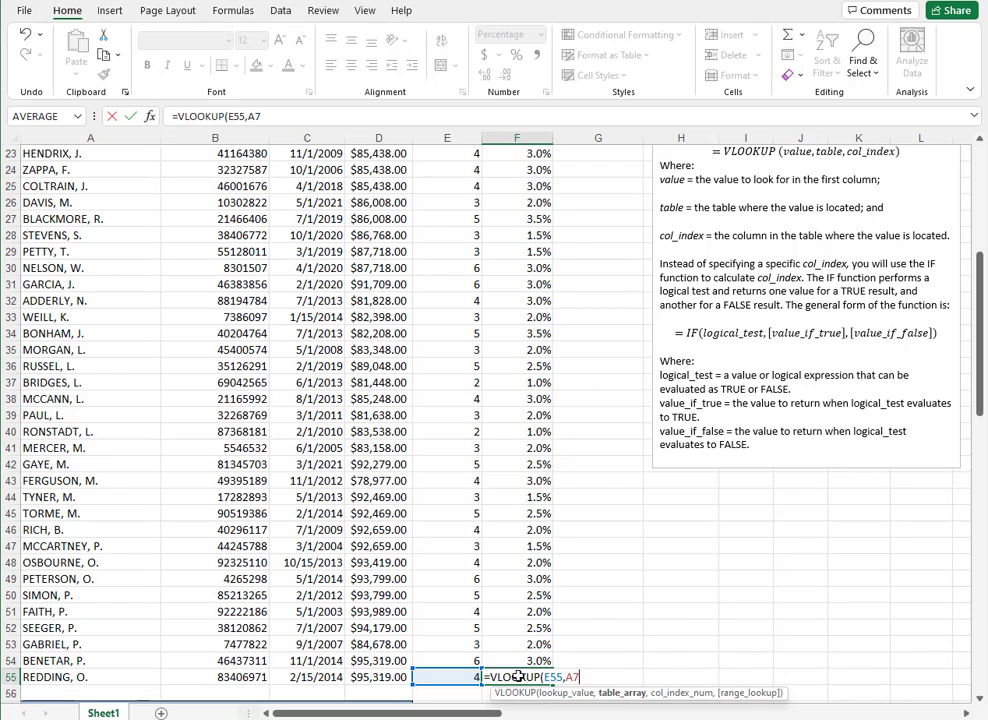
type(":C")
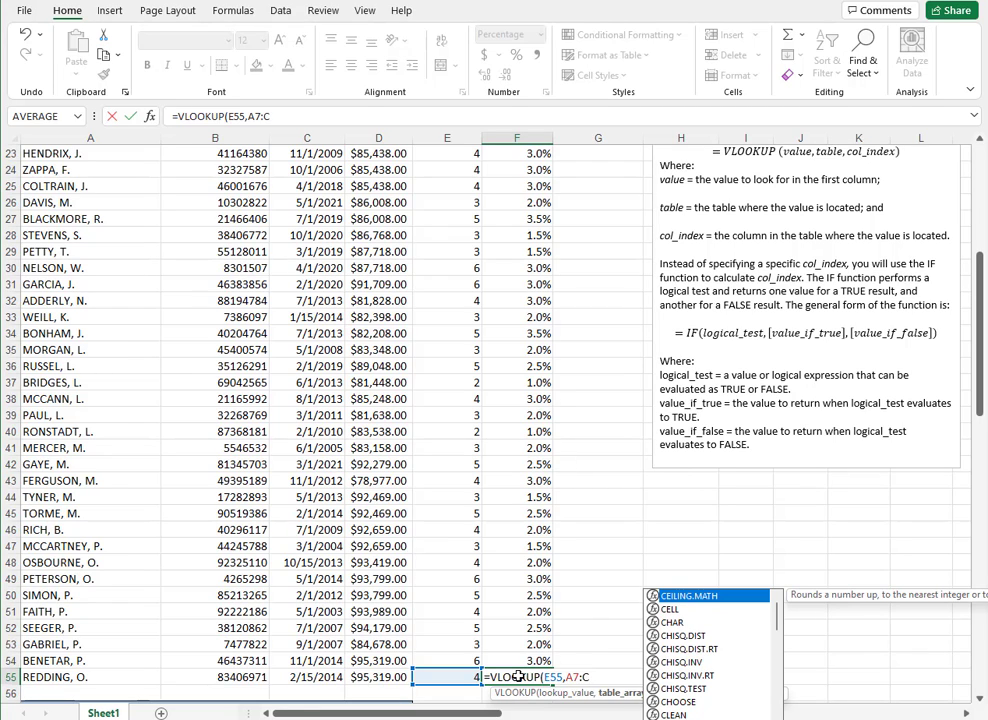
type("13")
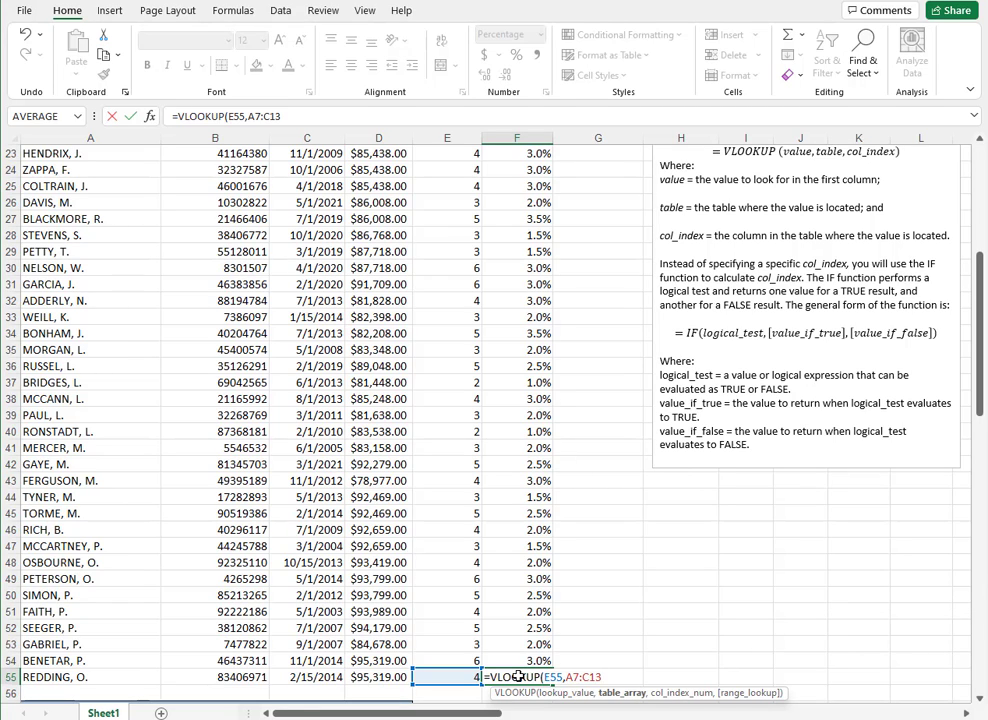
type(",(IF")
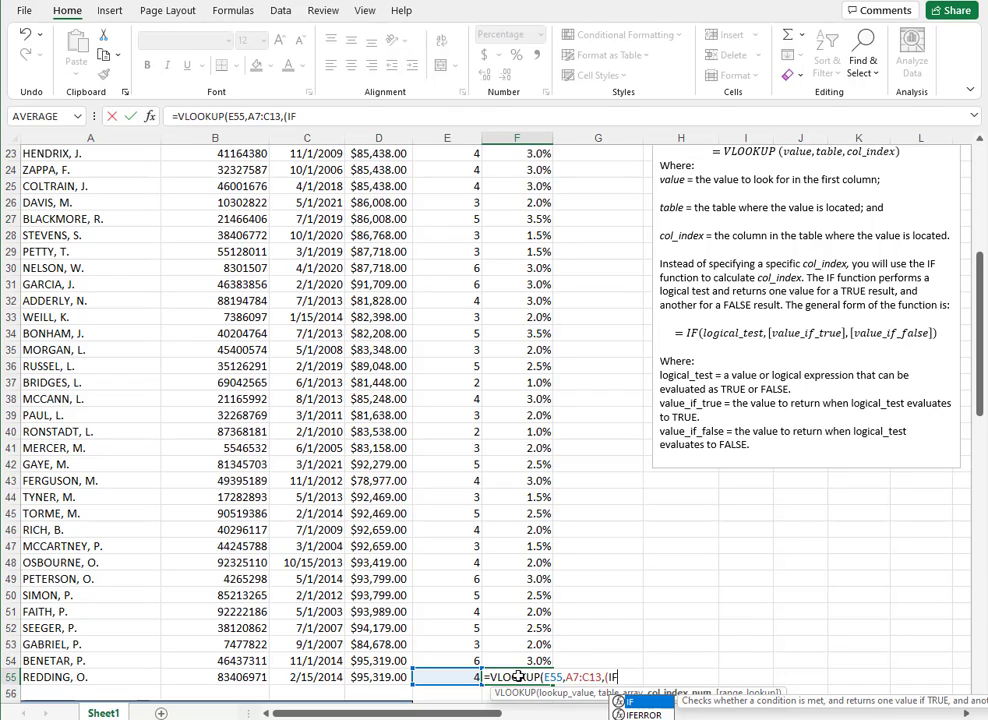
type("(D55")
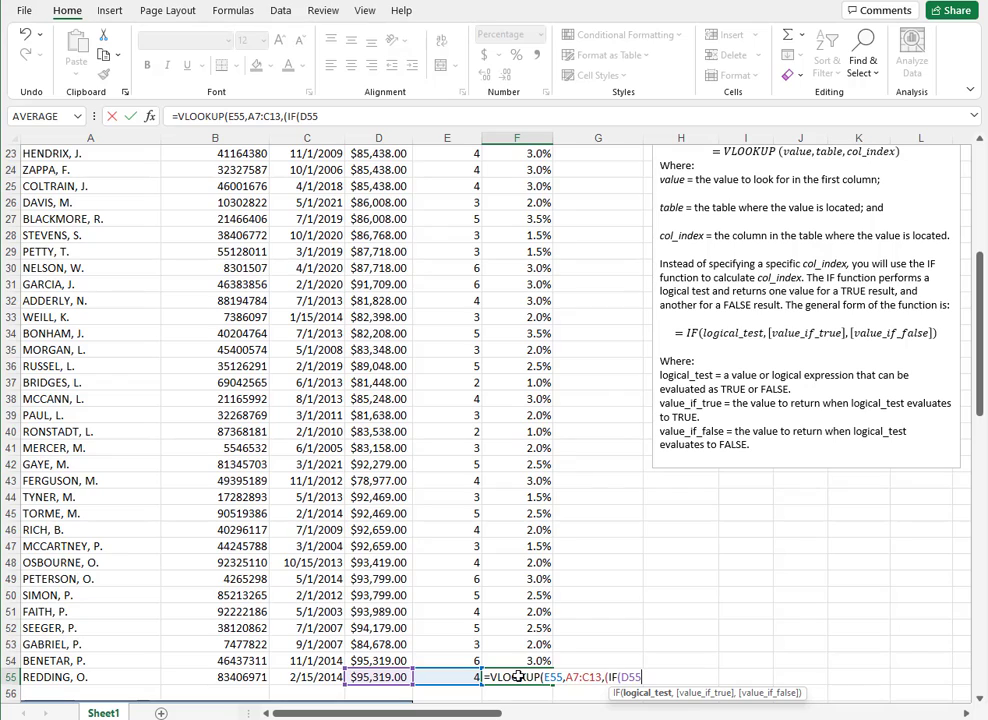
type("<E6,")
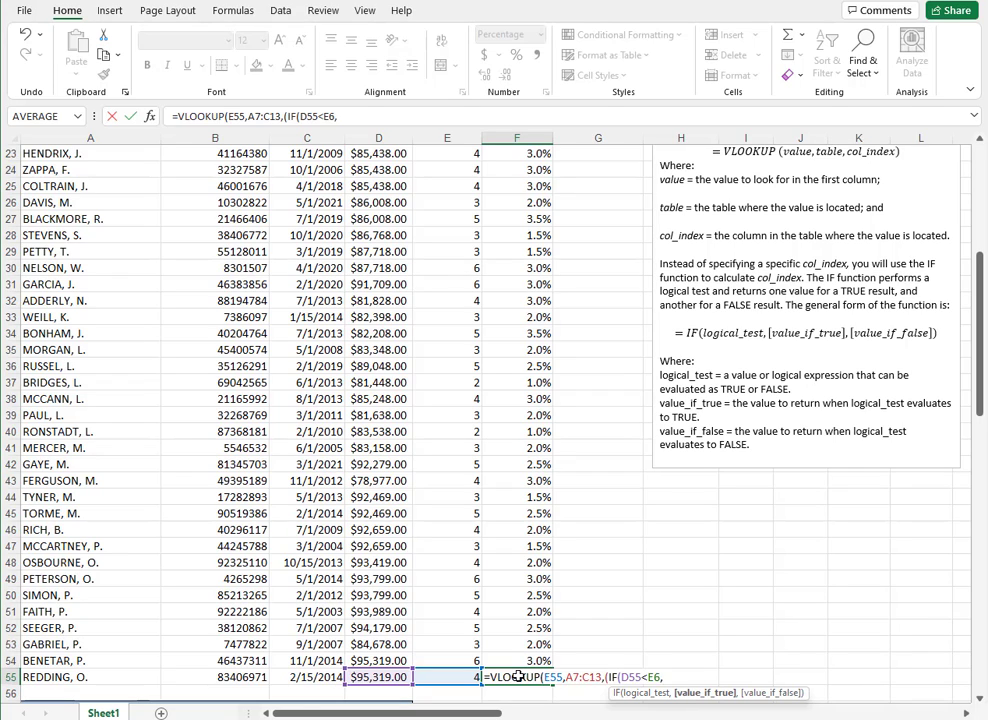
type("2,3")
type(")))")
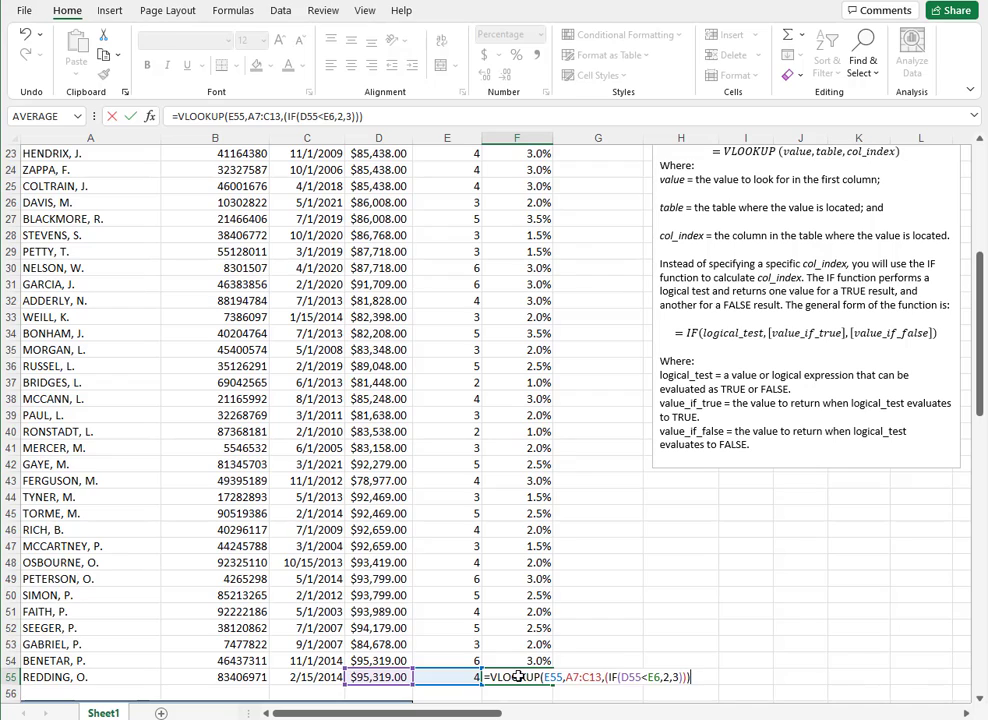
key("Return")
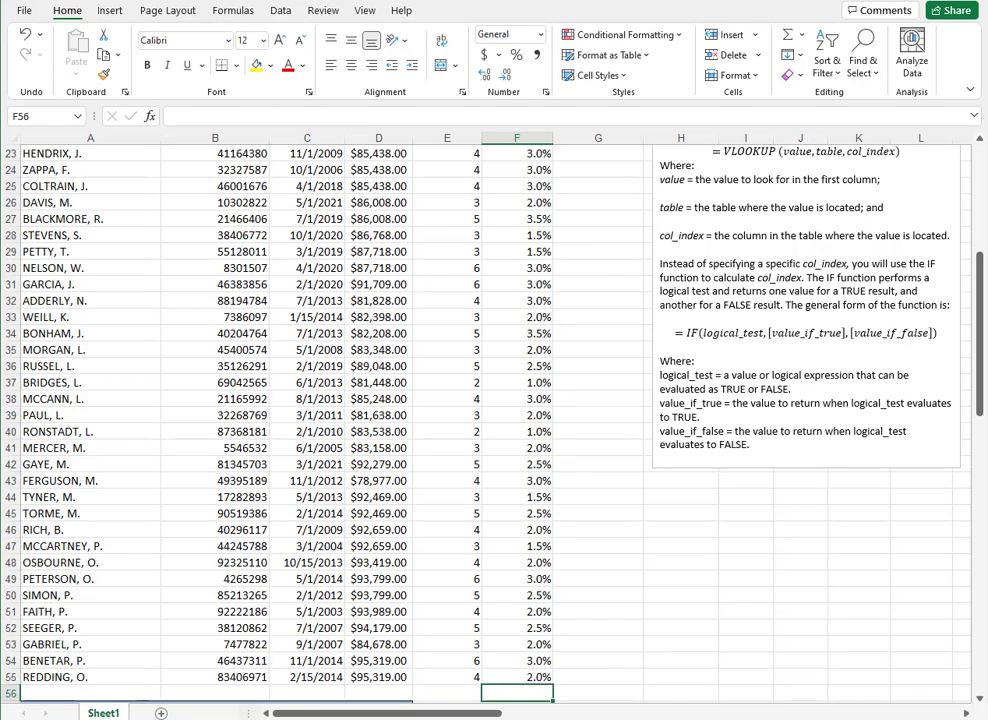
Step: Calculate the total pay for the compa-ratio in B68 with =SUM(D18:D55)
scroll(812, 650, "up", 4)
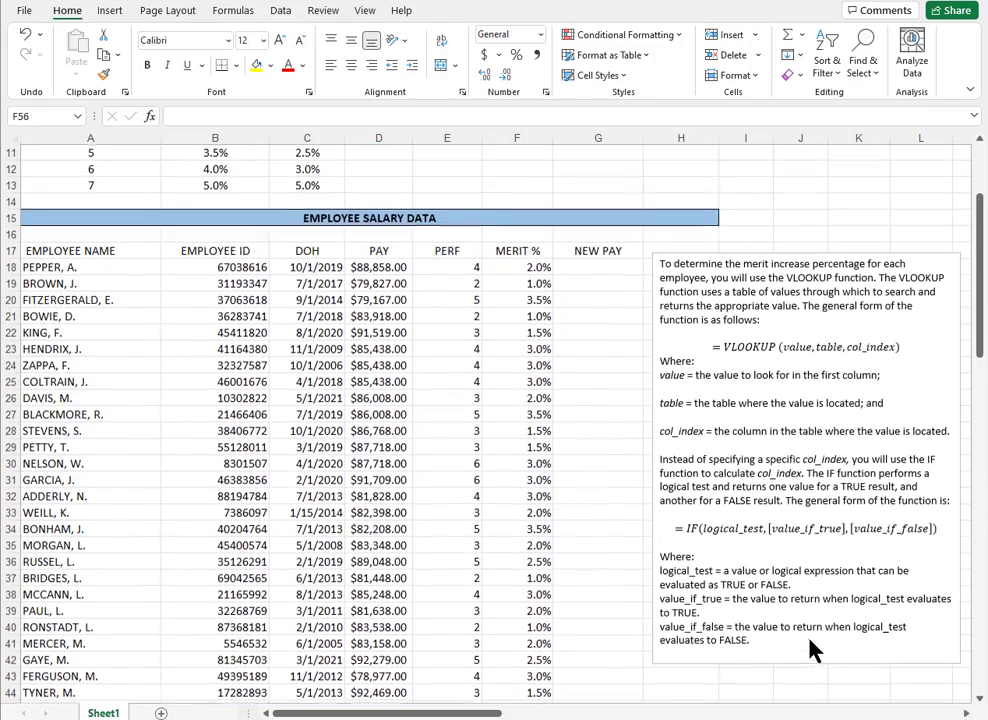
scroll(650, 600, "up", 2)
scroll(650, 628, "up", 1)
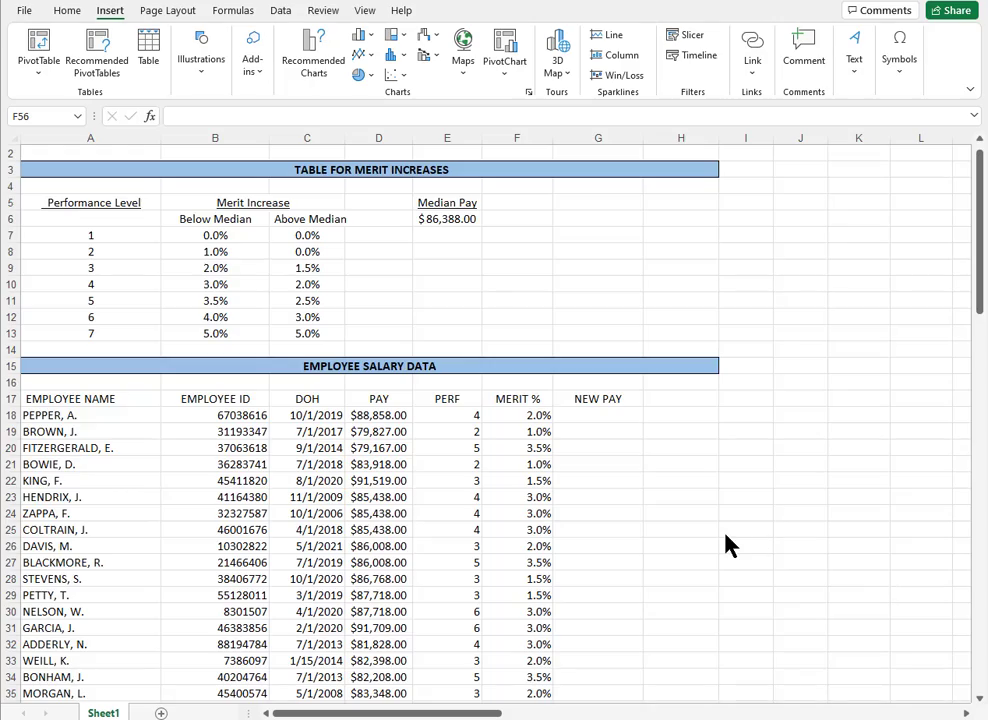
scroll(730, 540, "down", 5)
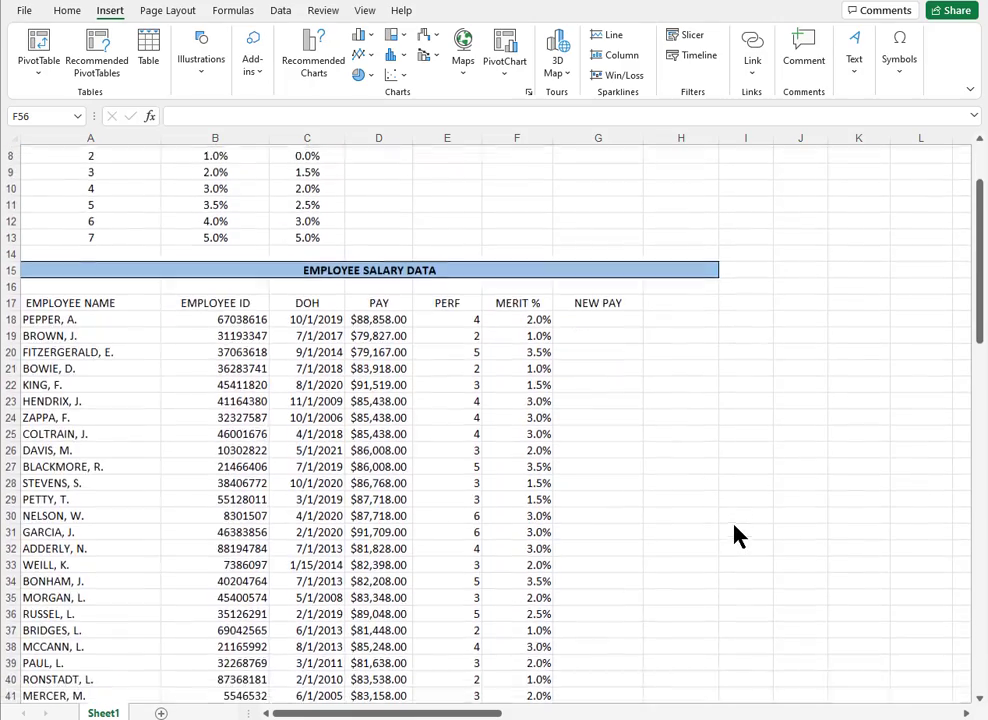
scroll(735, 537, "down", 6)
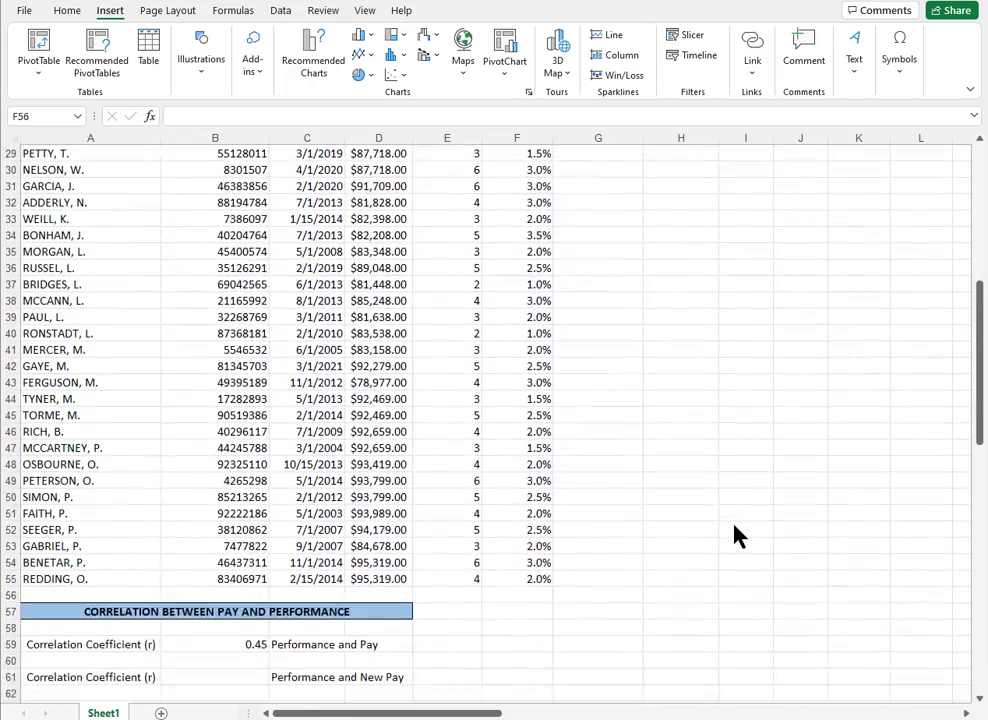
scroll(735, 537, "down", 5)
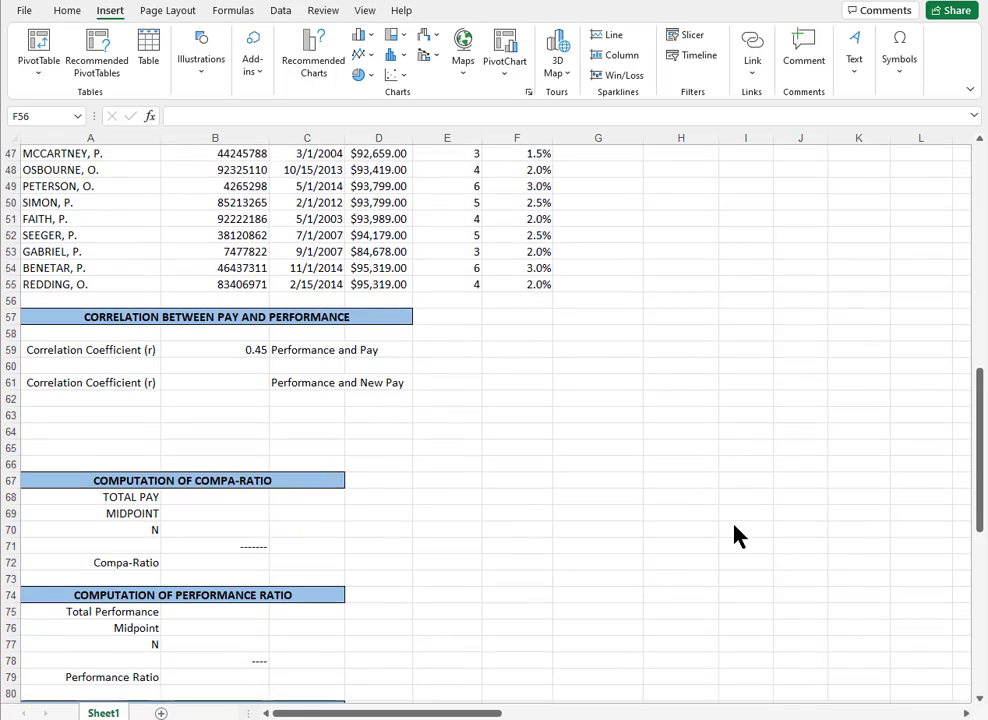
scroll(735, 535, "down", 1)
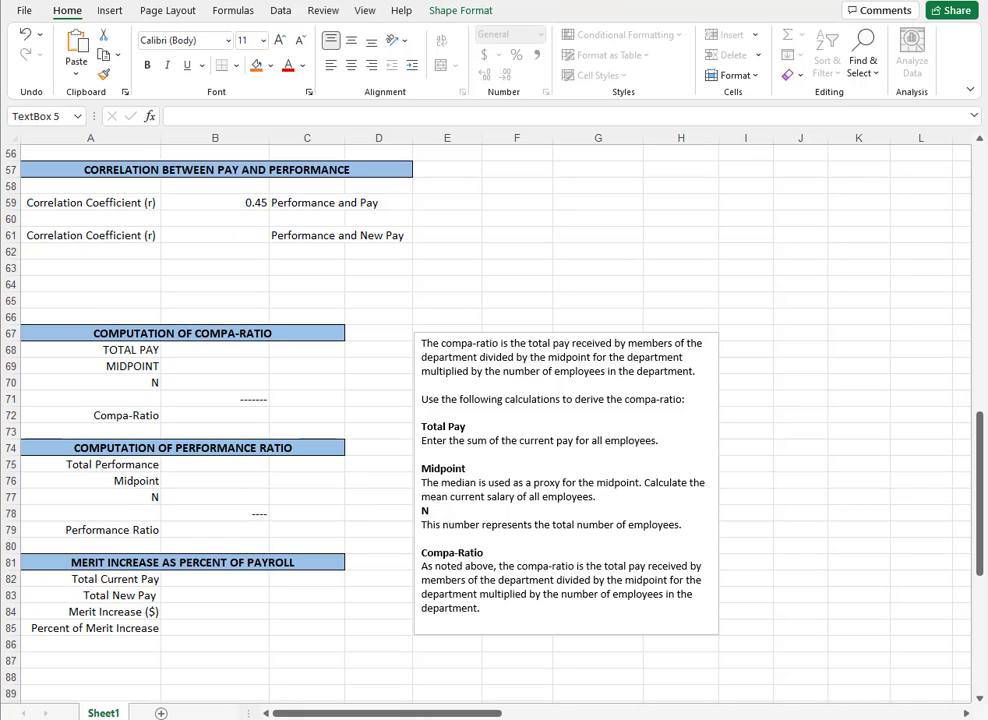
left_click(215, 350)
scroll(215, 350, "up", 1)
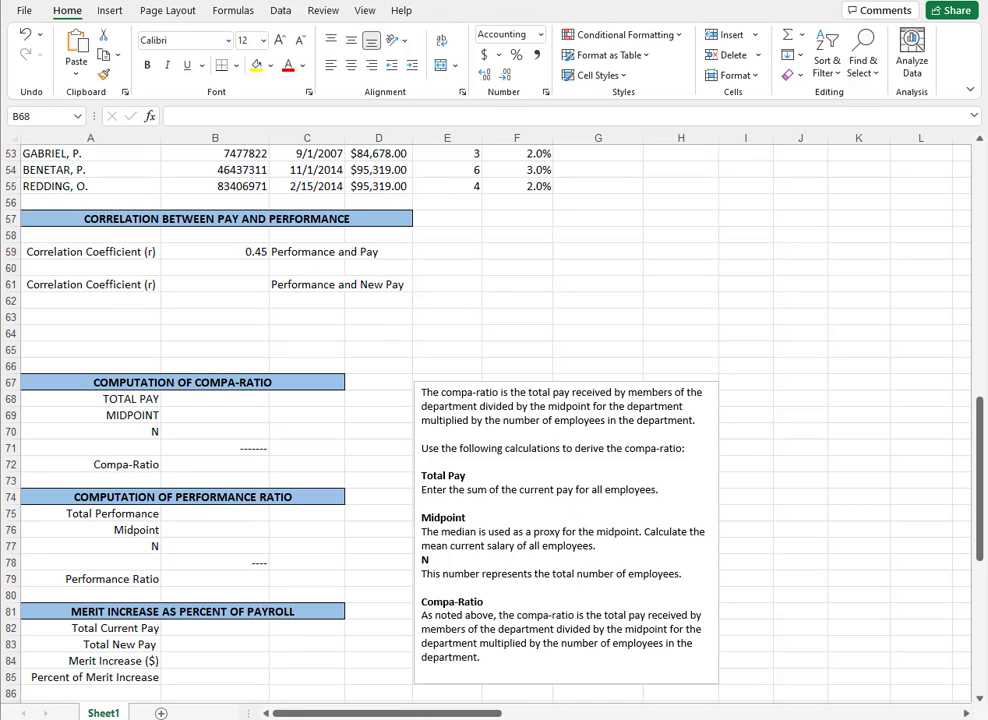
left_click(205, 405)
type("=D")
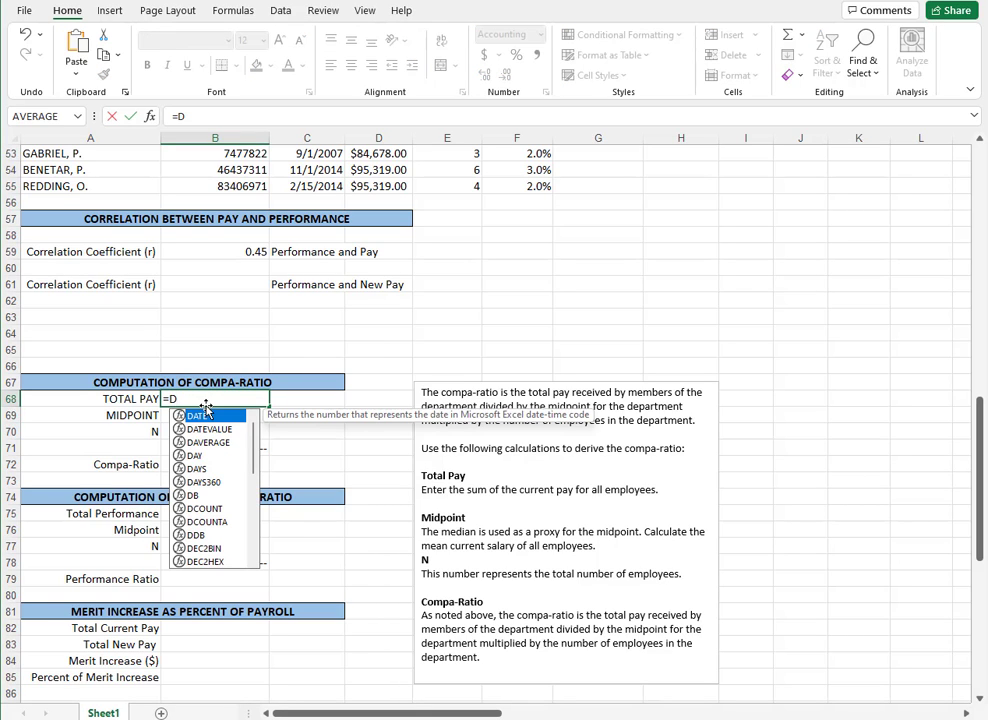
key("BackSpace")
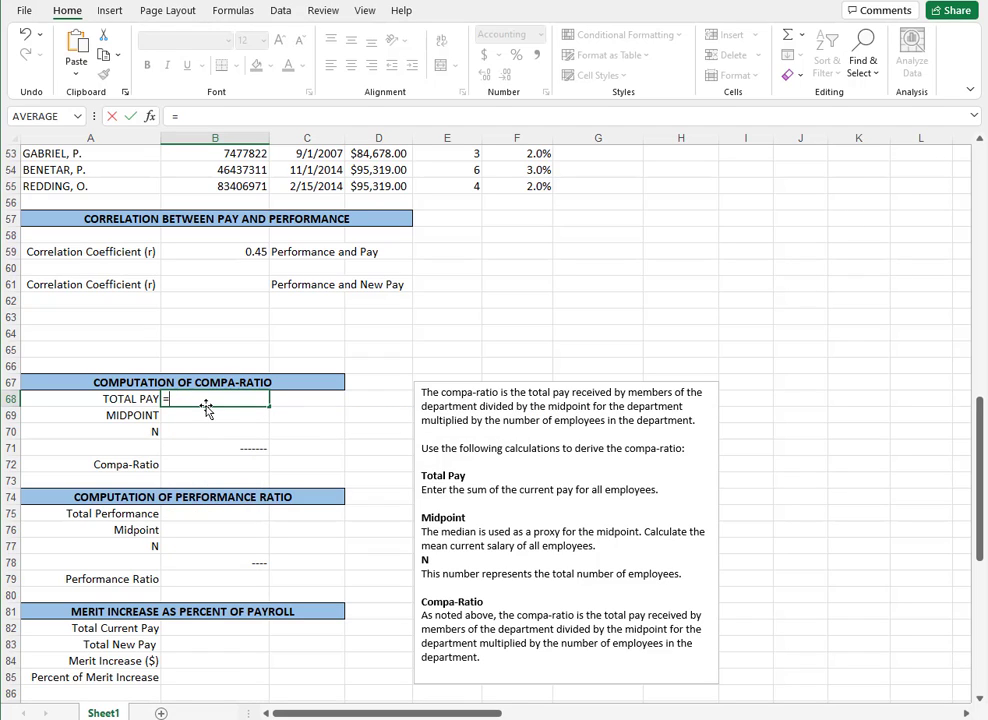
key("BackSpace")
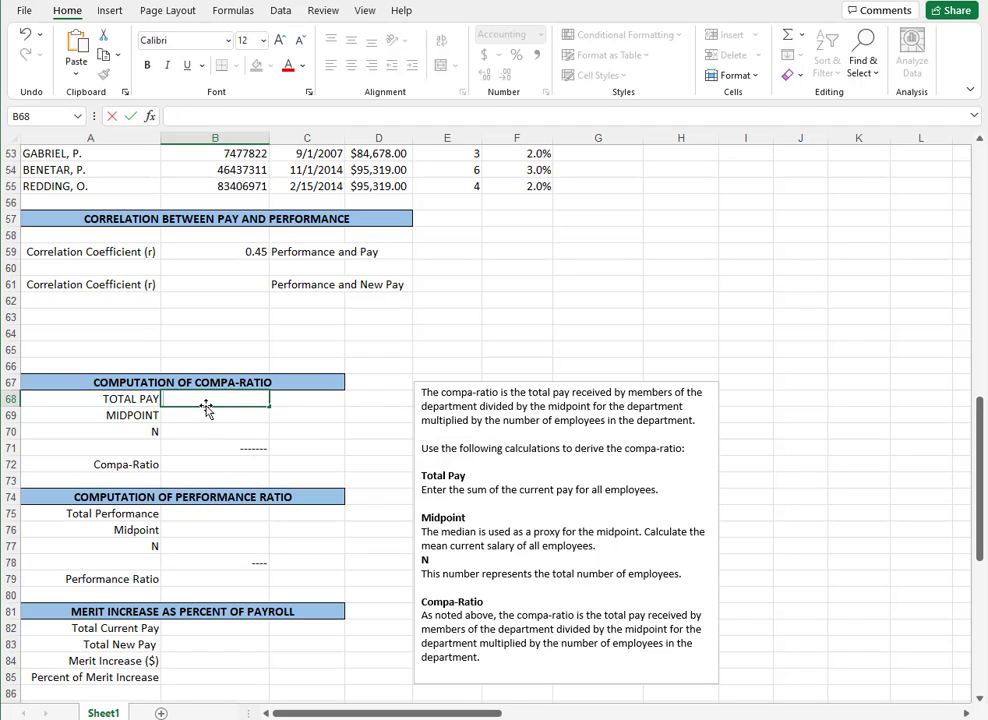
type("=SUN")
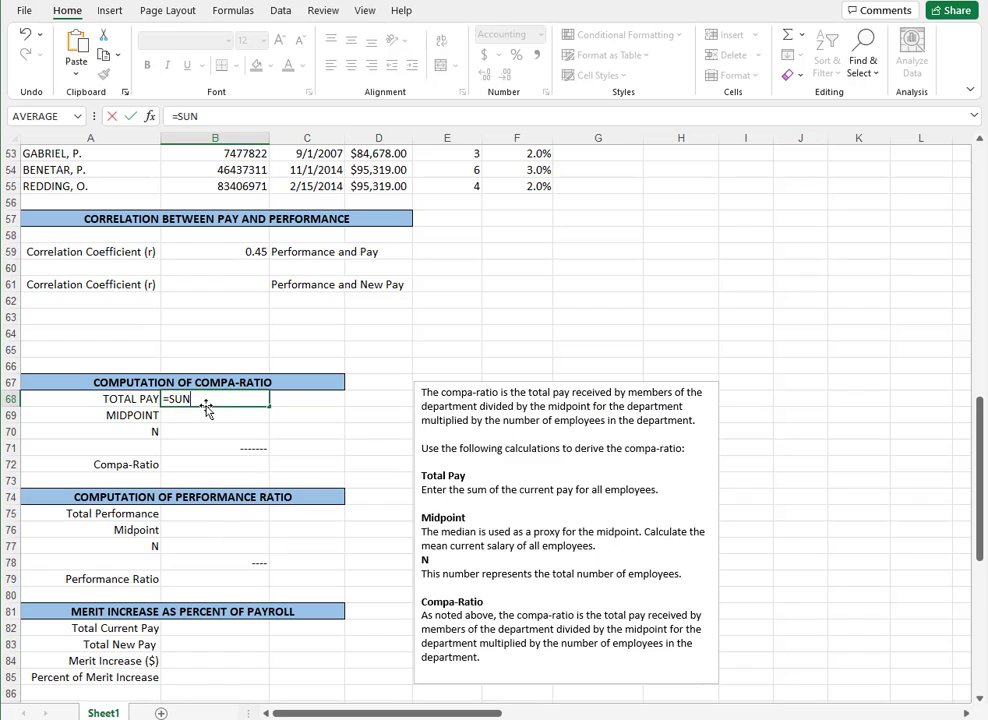
key("BackSpace")
type("M")
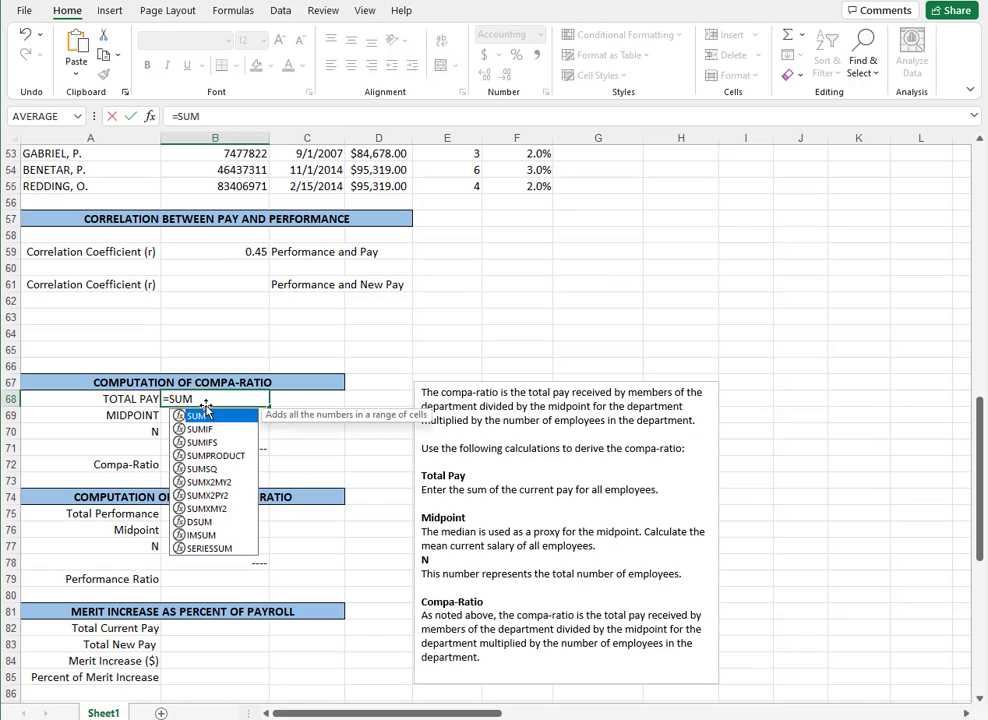
type("(D1")
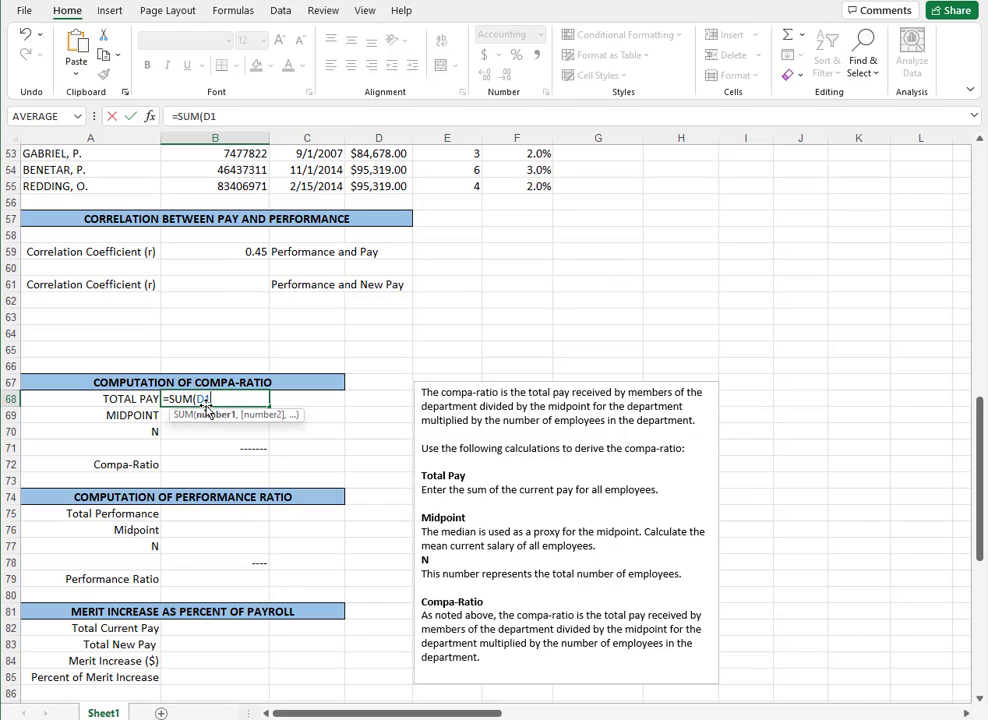
type("8:D55)")
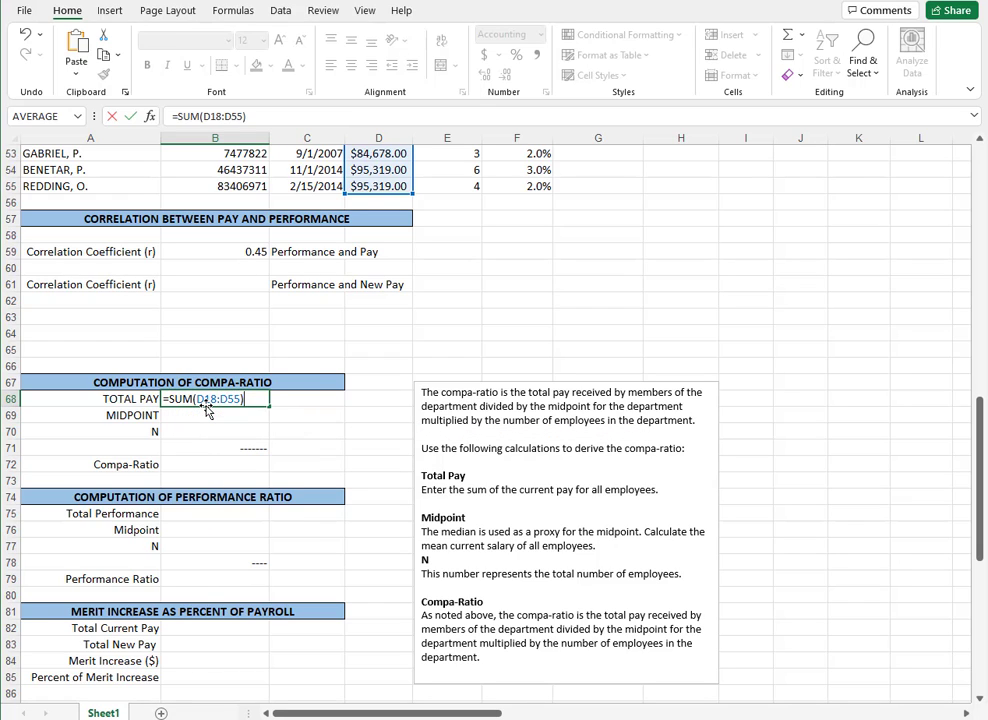
key("Return")
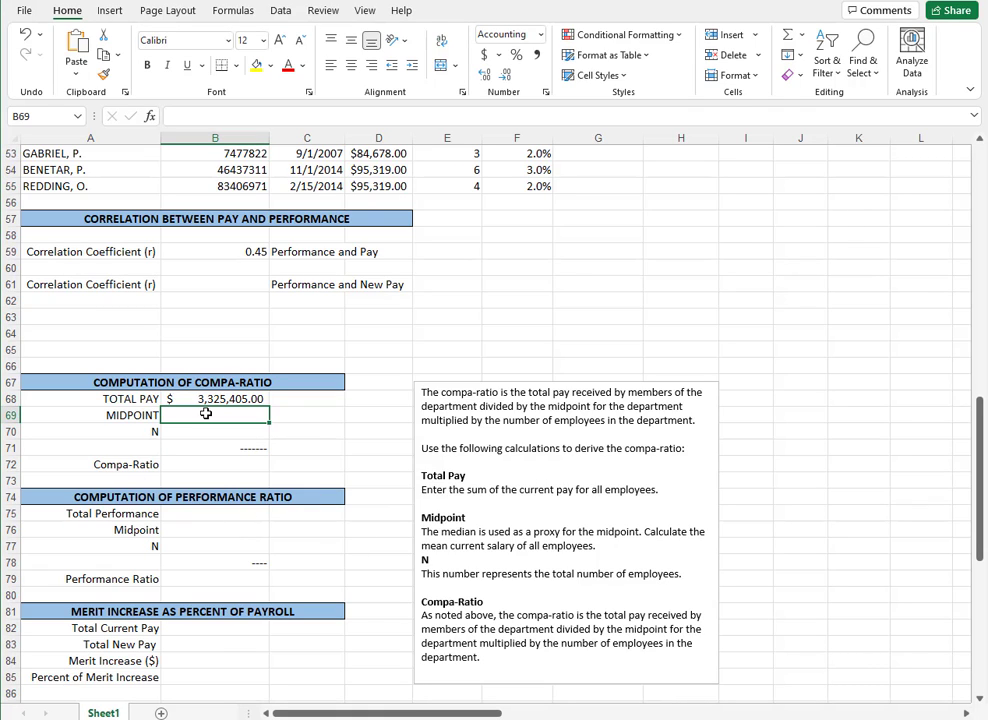
Step: Set the compa-ratio midpoint in B69 to the median pay with =e6 and enter 37 as N in B70
type("=e")
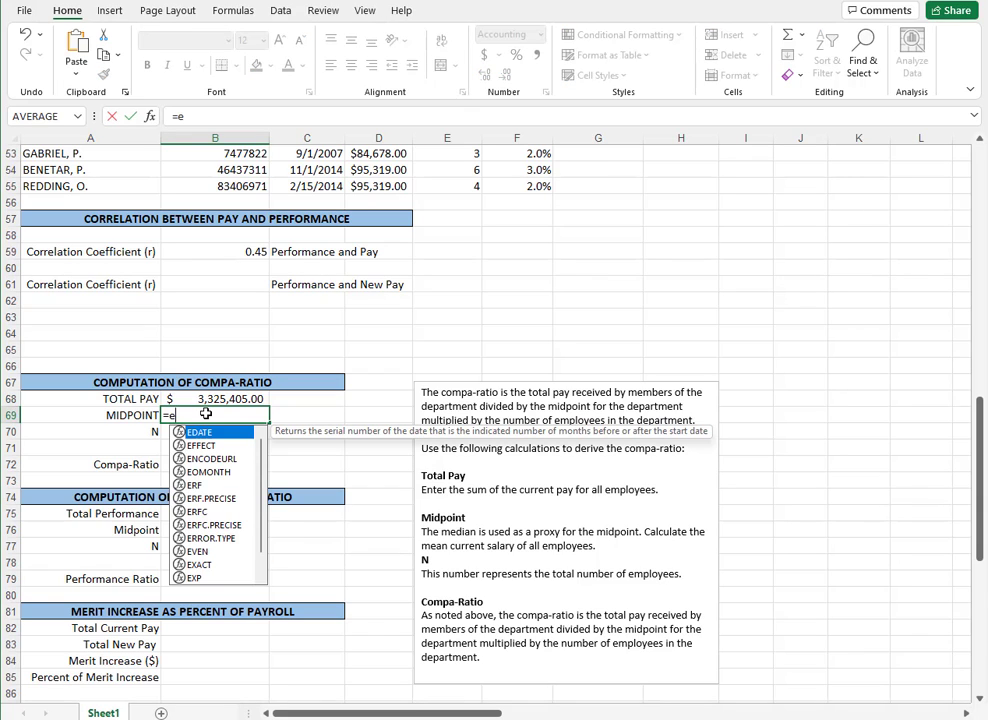
type("6")
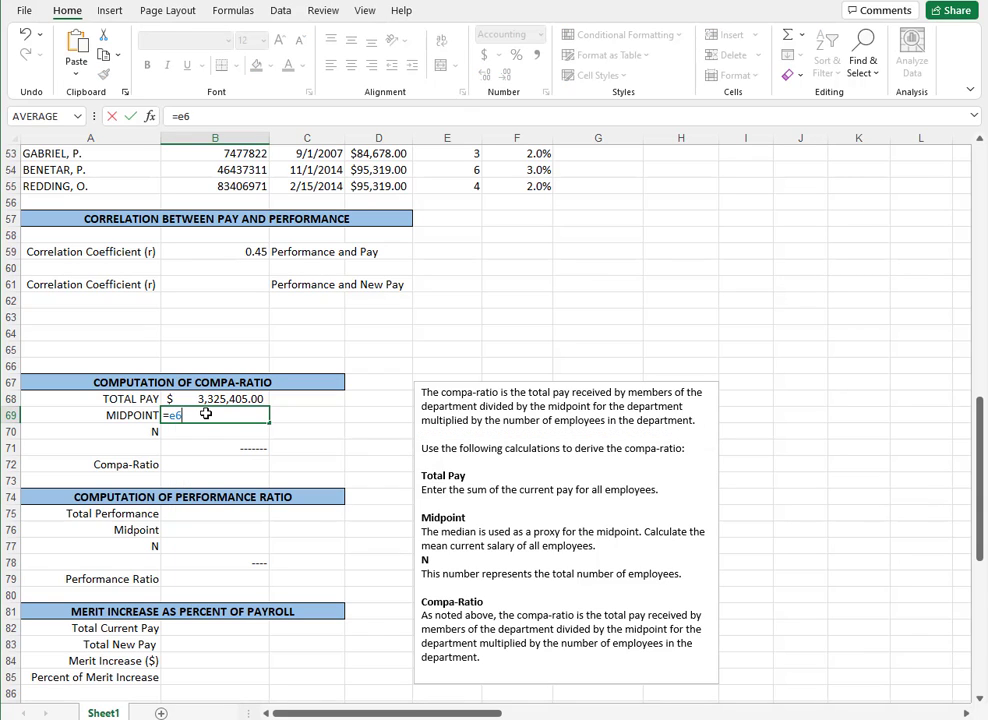
key("Return")
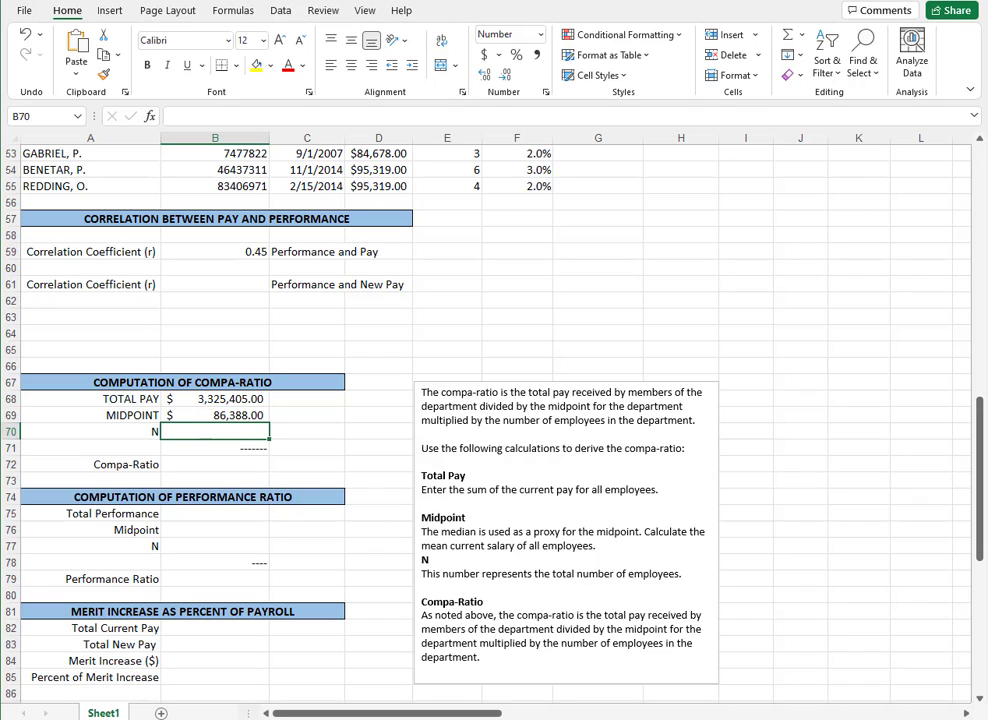
left_click(220, 437)
type("37")
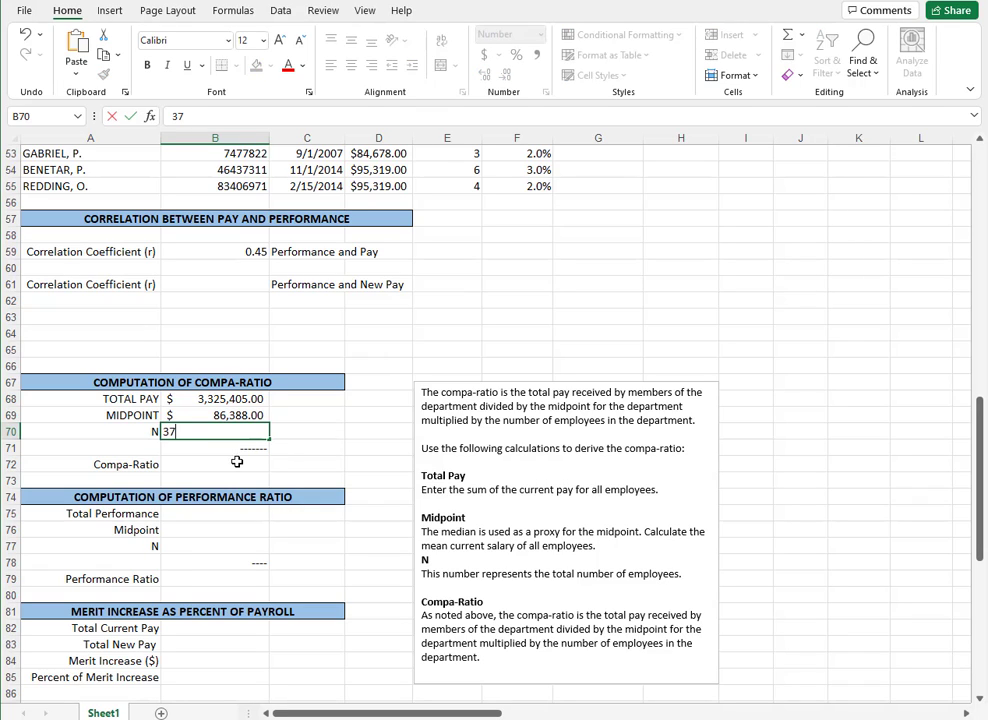
key("Return")
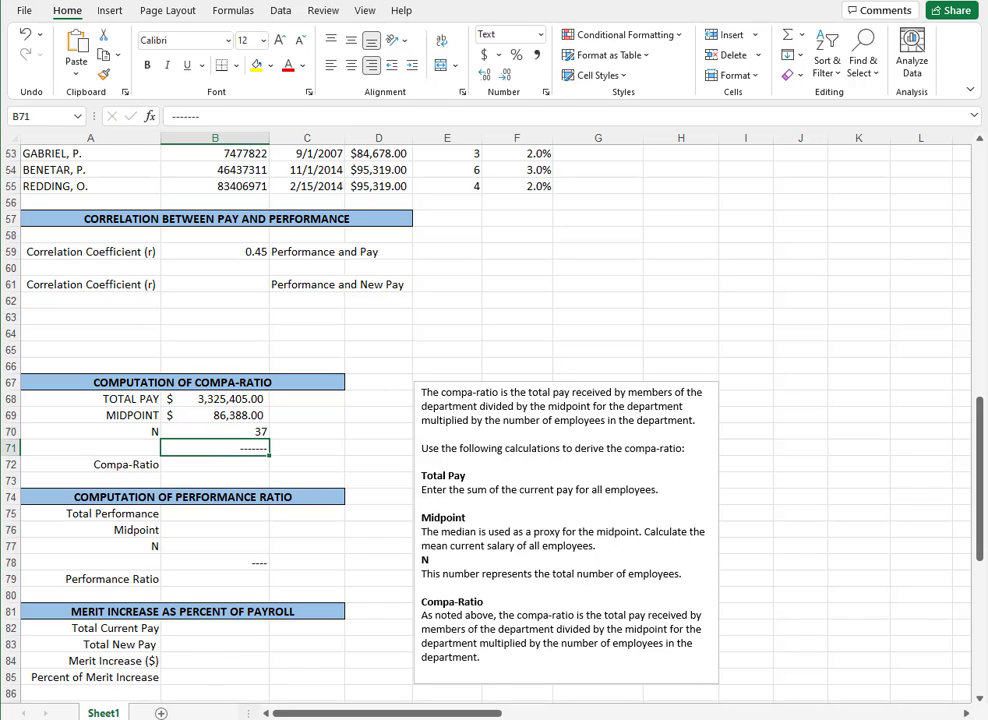
Step: Calculate the compa-ratio in B72 with =B68/(B69*B70)*100
left_click(212, 466)
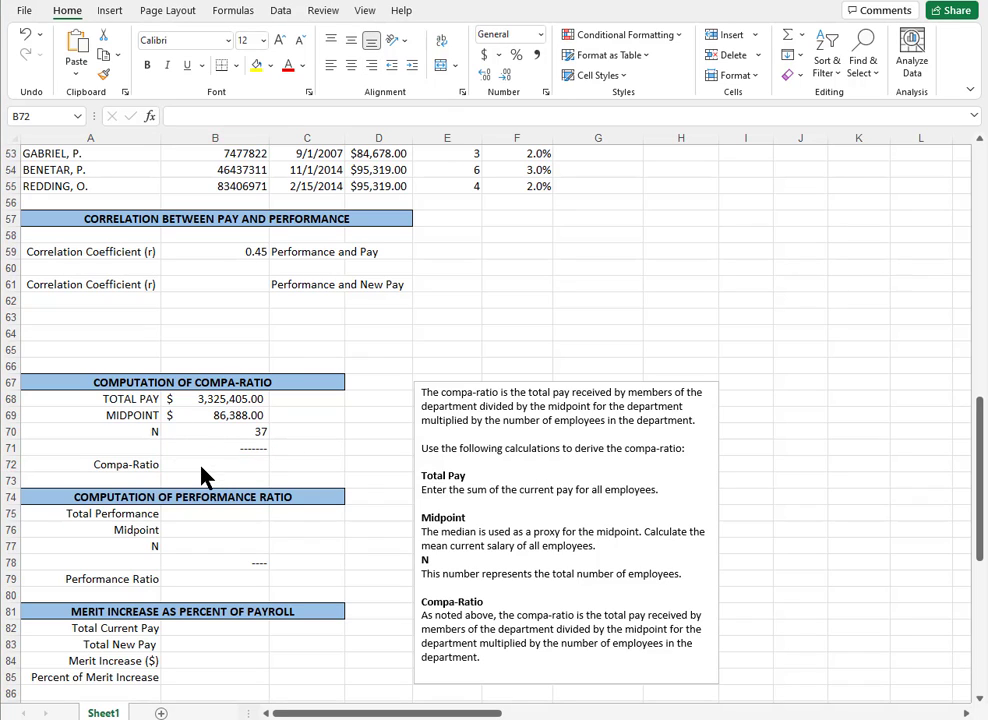
left_click(201, 466)
type("=")
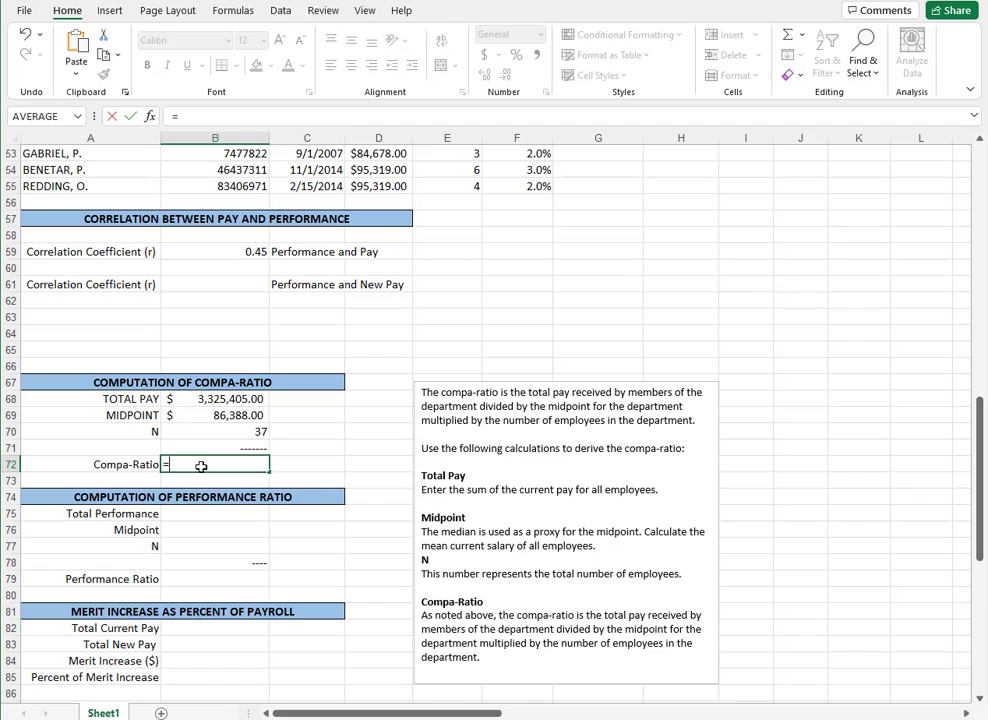
type("B")
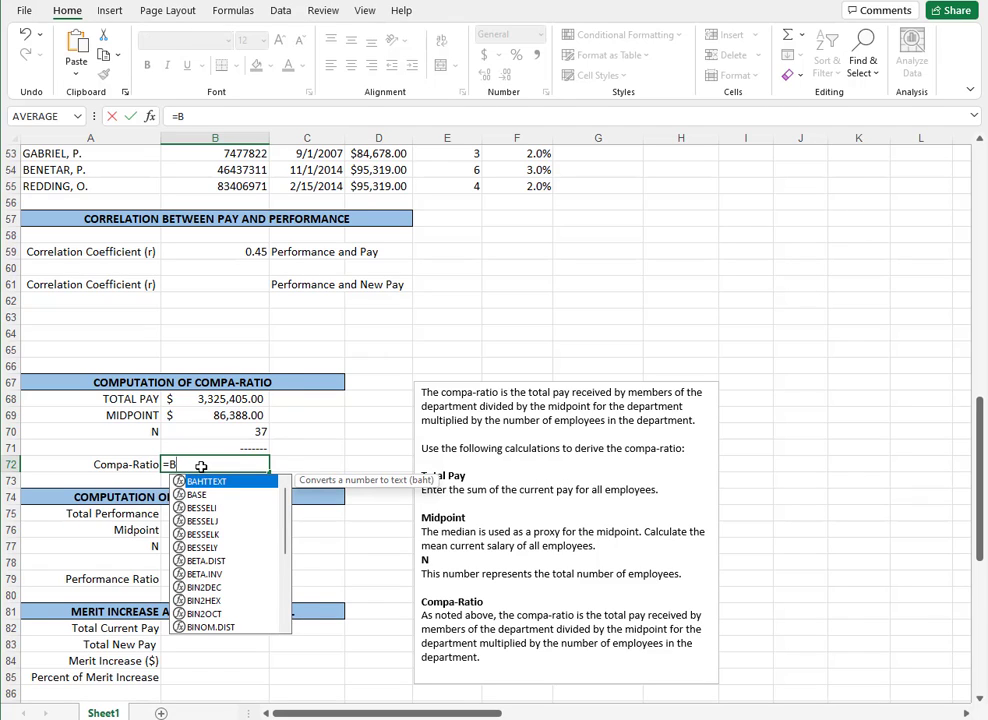
type("68/")
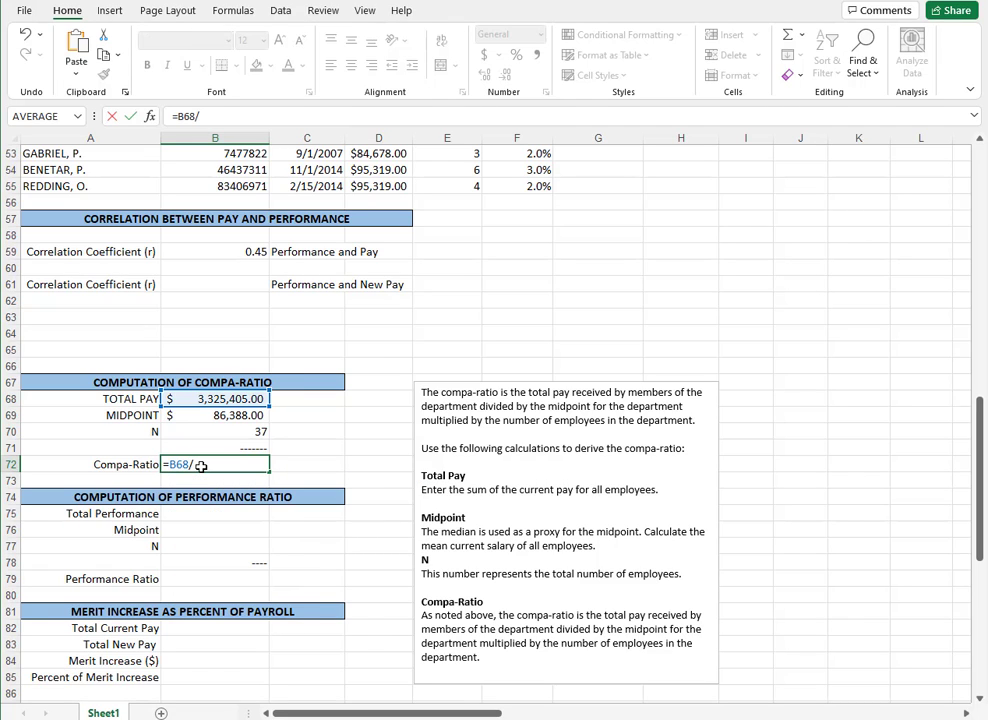
type("(B")
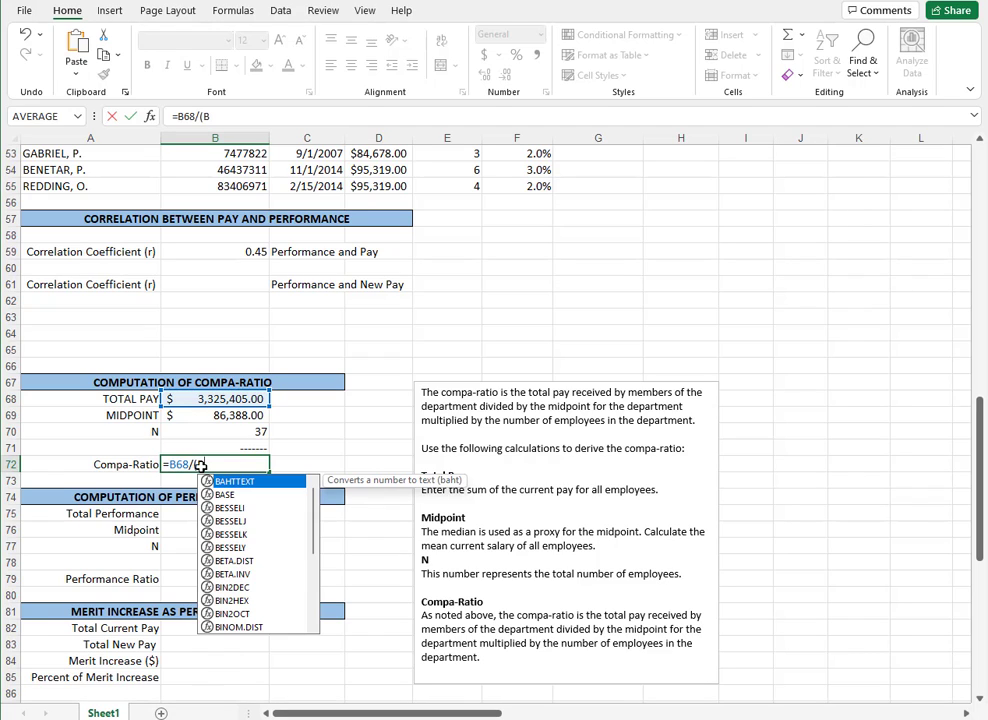
type("69*")
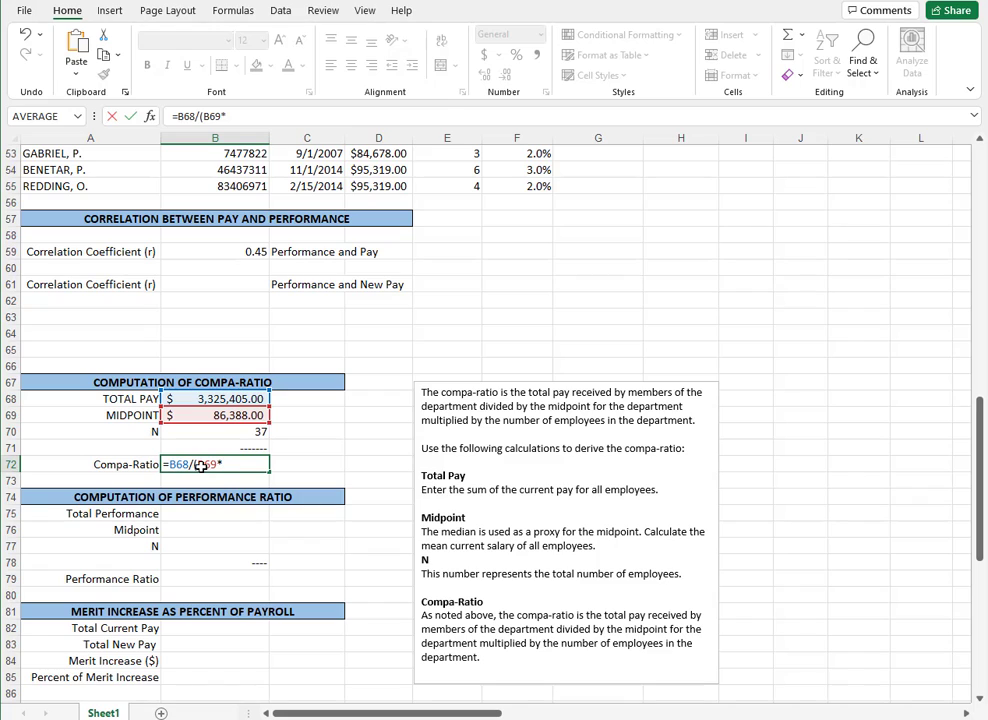
type("B")
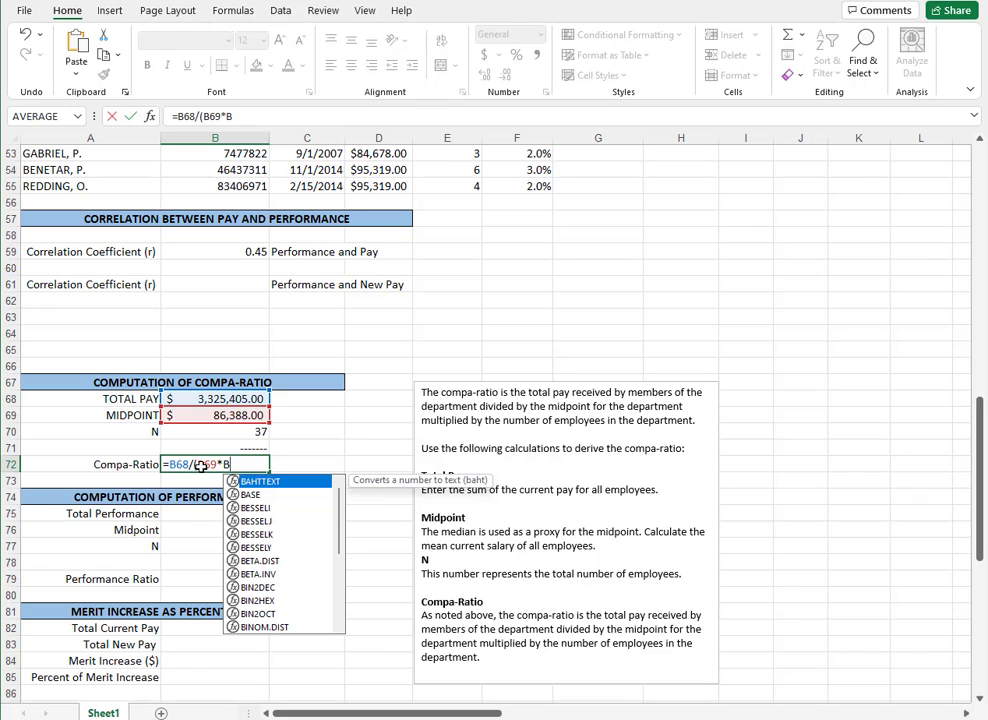
type("70)")
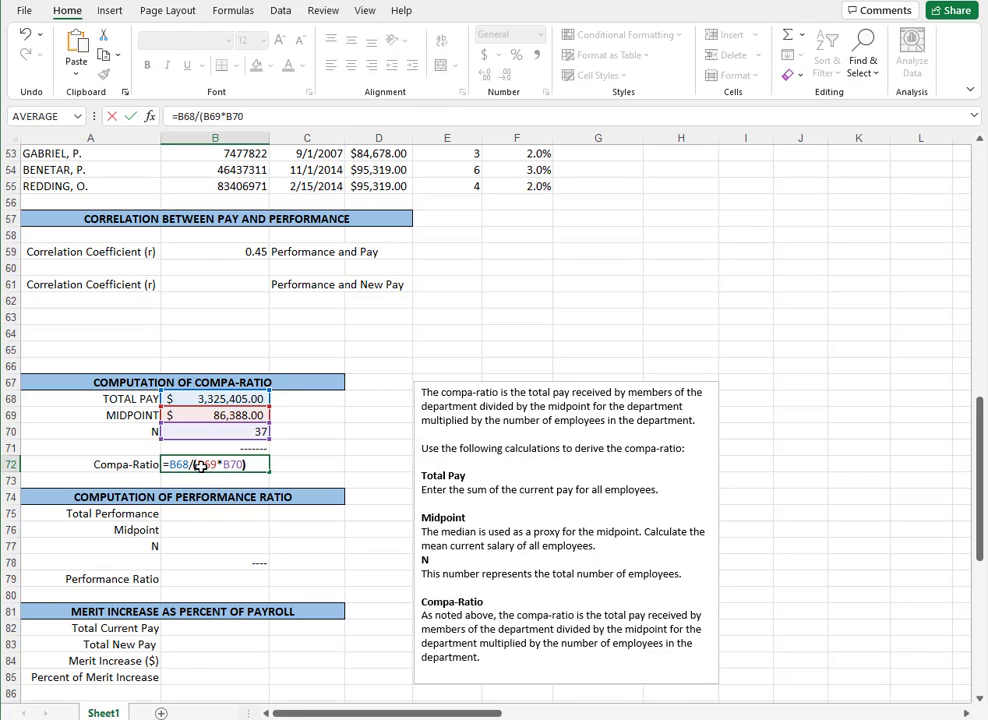
type("*100")
key("Return")
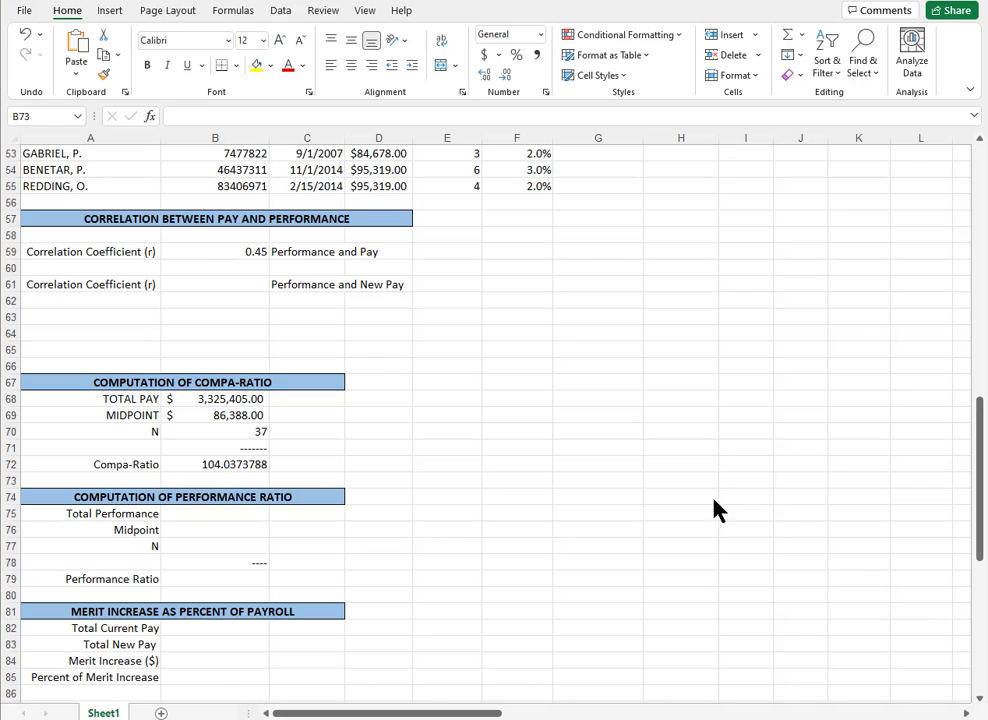
Step: Calculate the total performance for the performance ratio in B75 with =SUM(E18:E55)
scroll(650, 477, "down", 3)
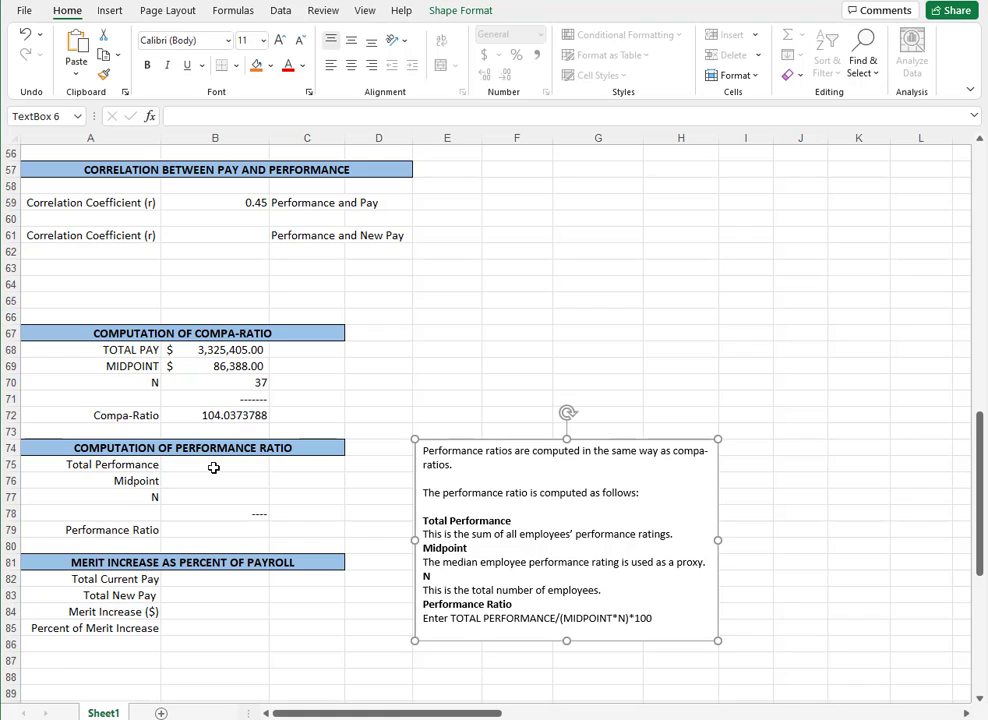
left_click(213, 467)
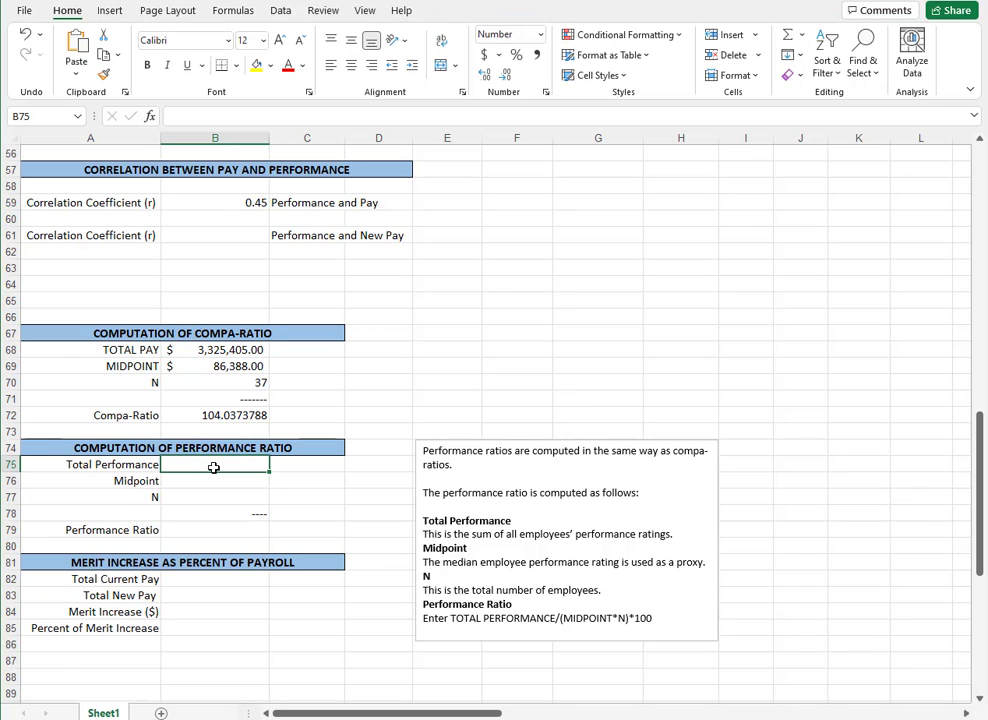
type("=")
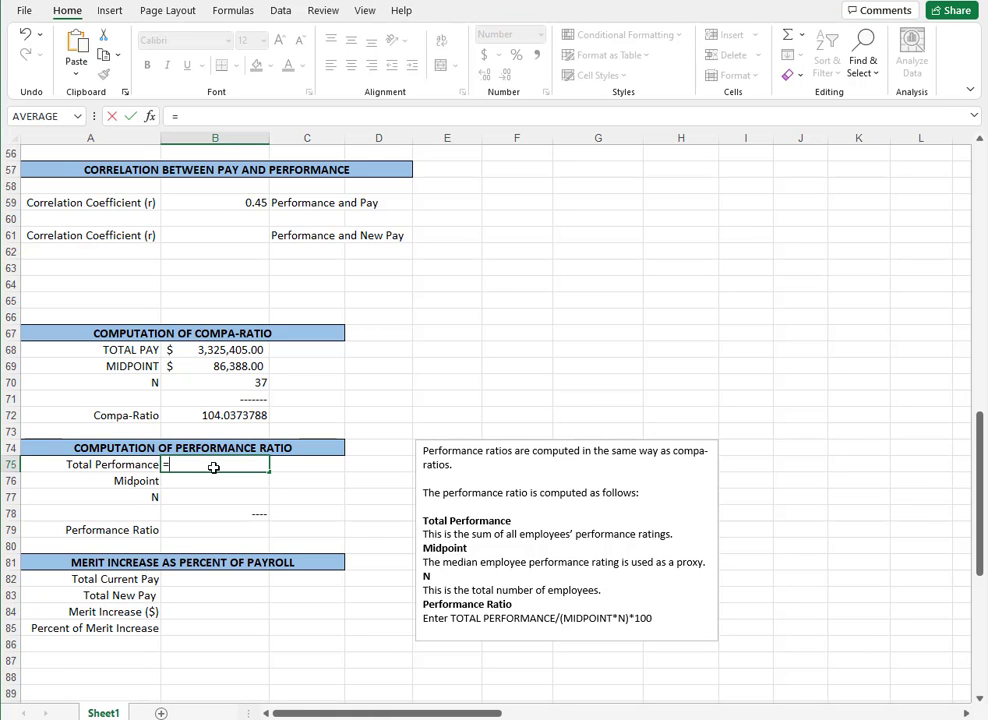
type("SUM(")
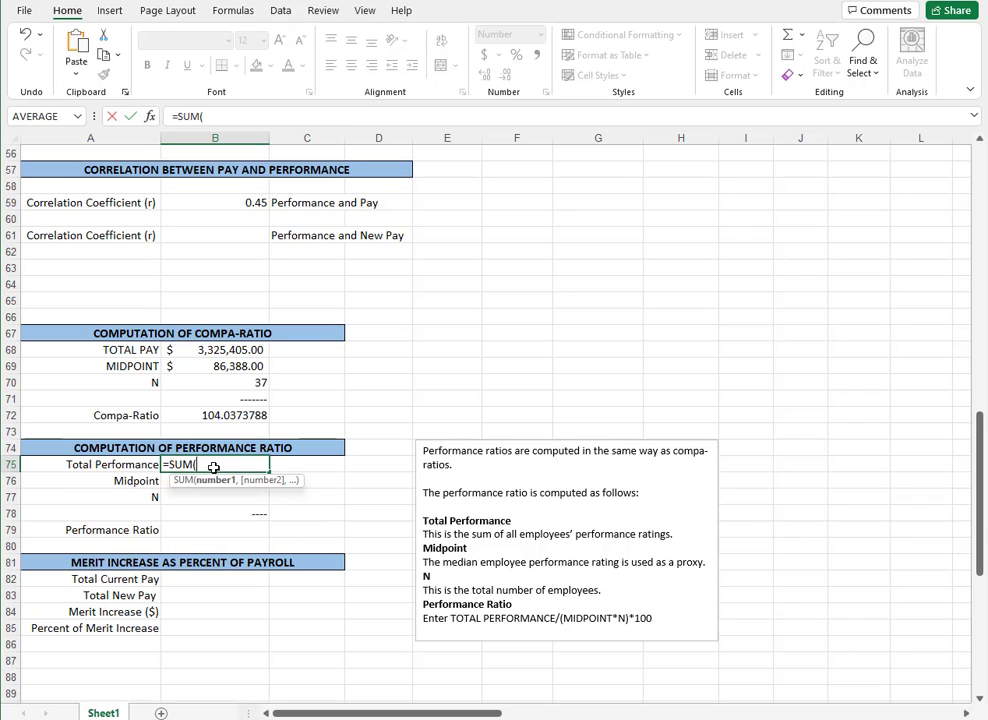
type("E18:E55")
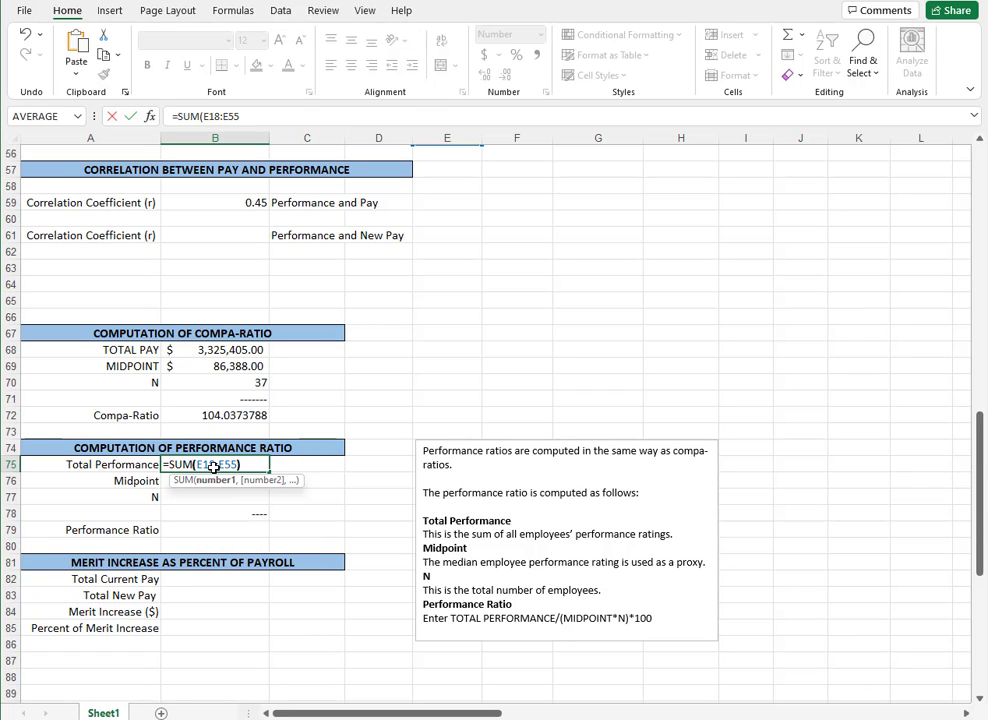
type(")")
key("Return")
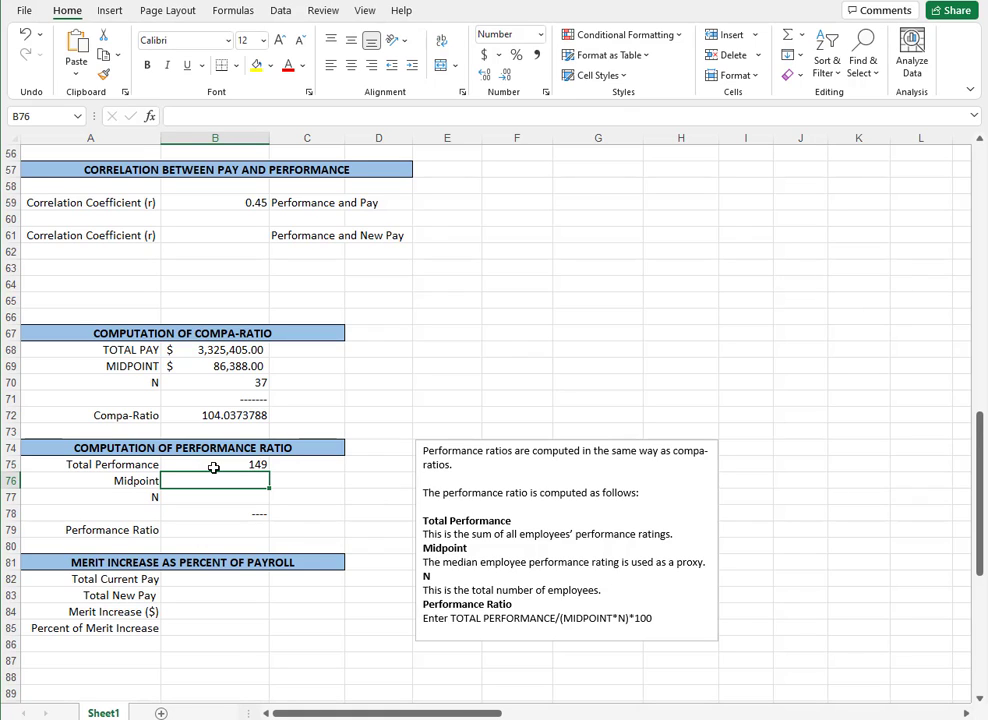
Step: Calculate the performance midpoint in B76 with =MEDIAN(E18:E55) and enter 37 as N in B77
type("=ME")
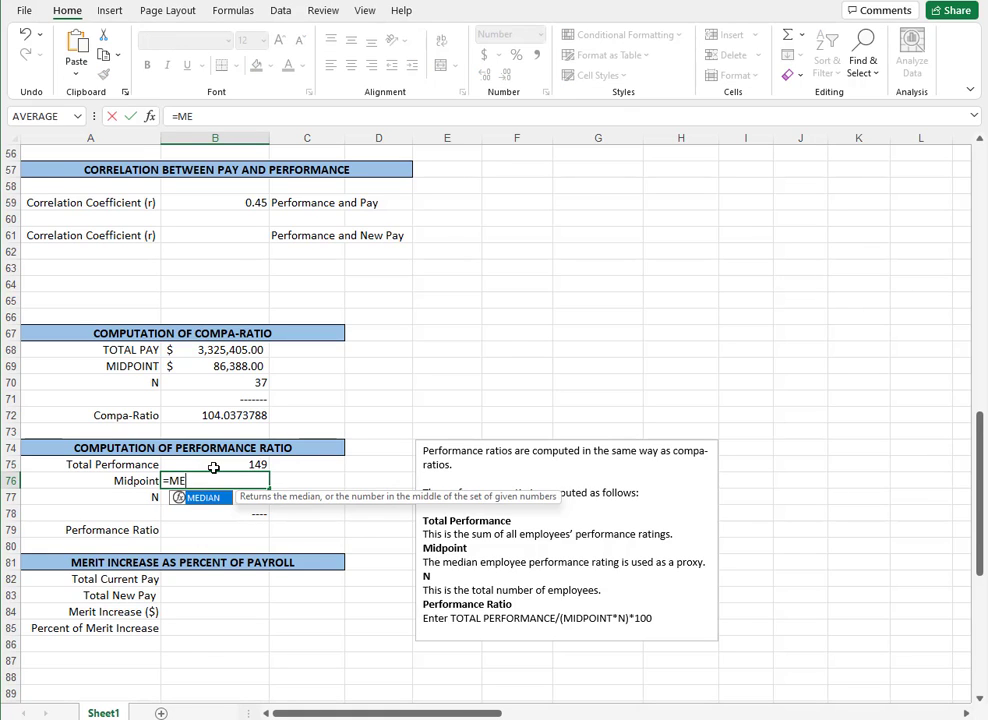
type("DIAN(")
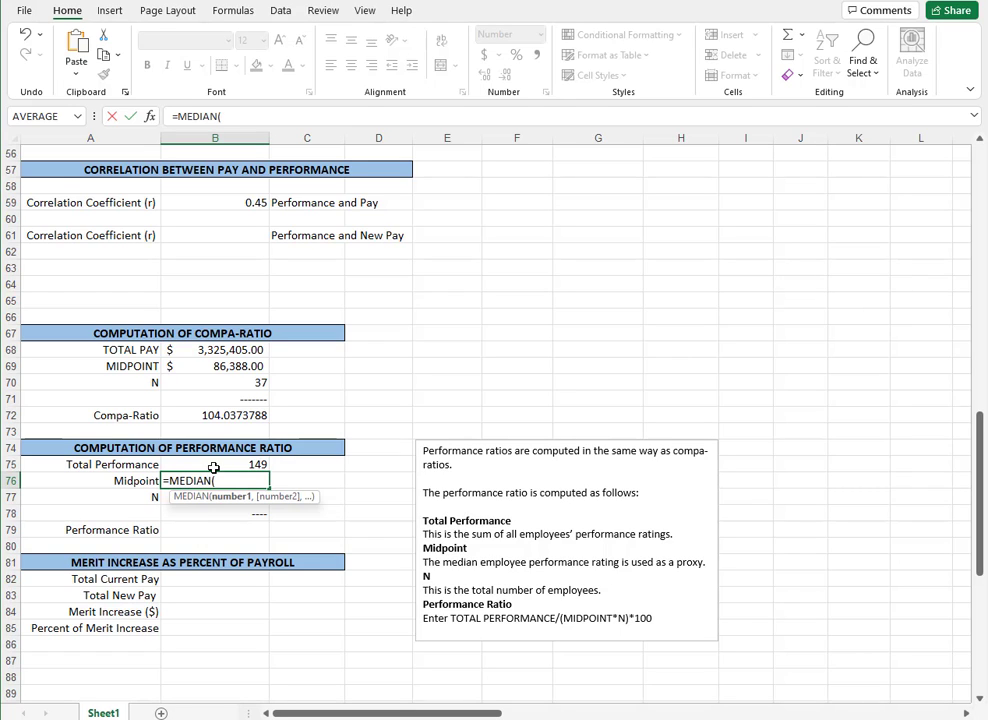
type("E18:E")
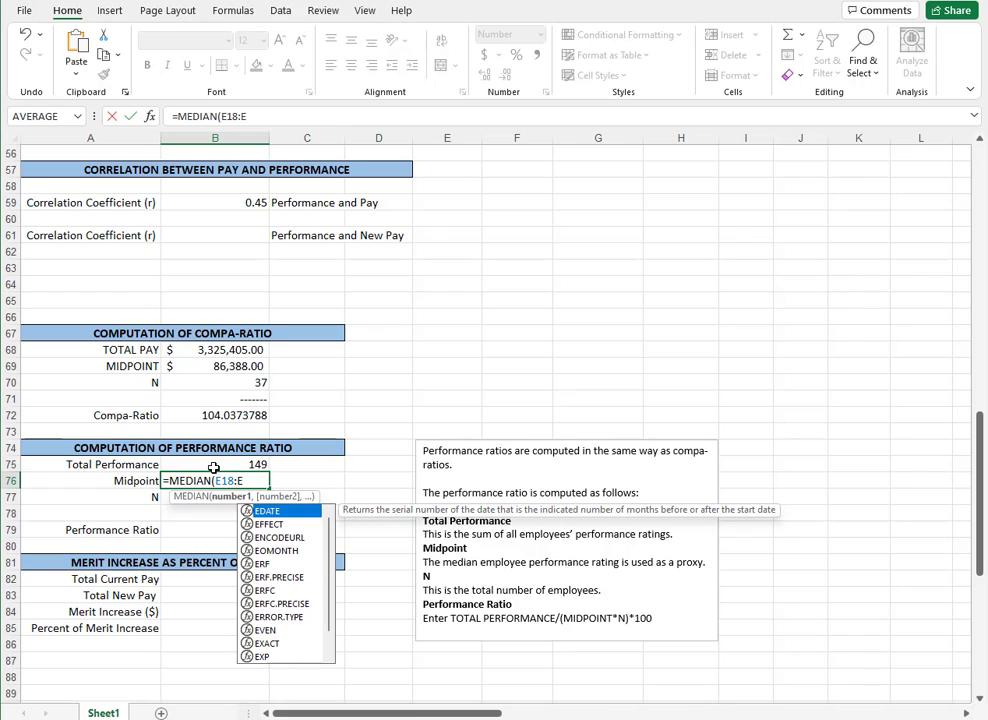
type("55)")
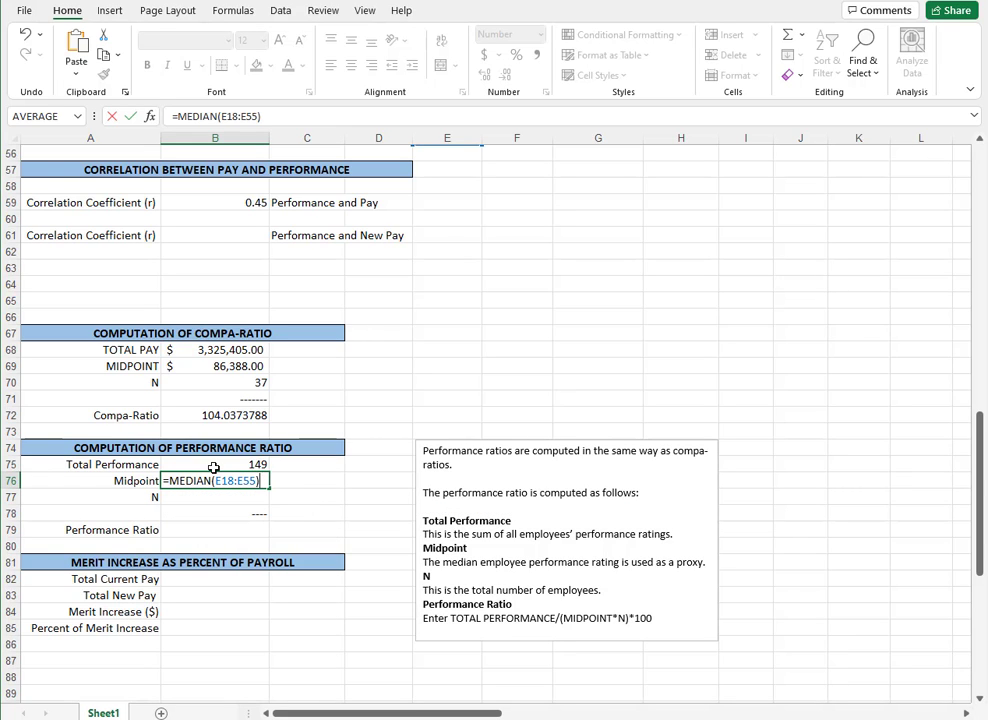
key("Tab")
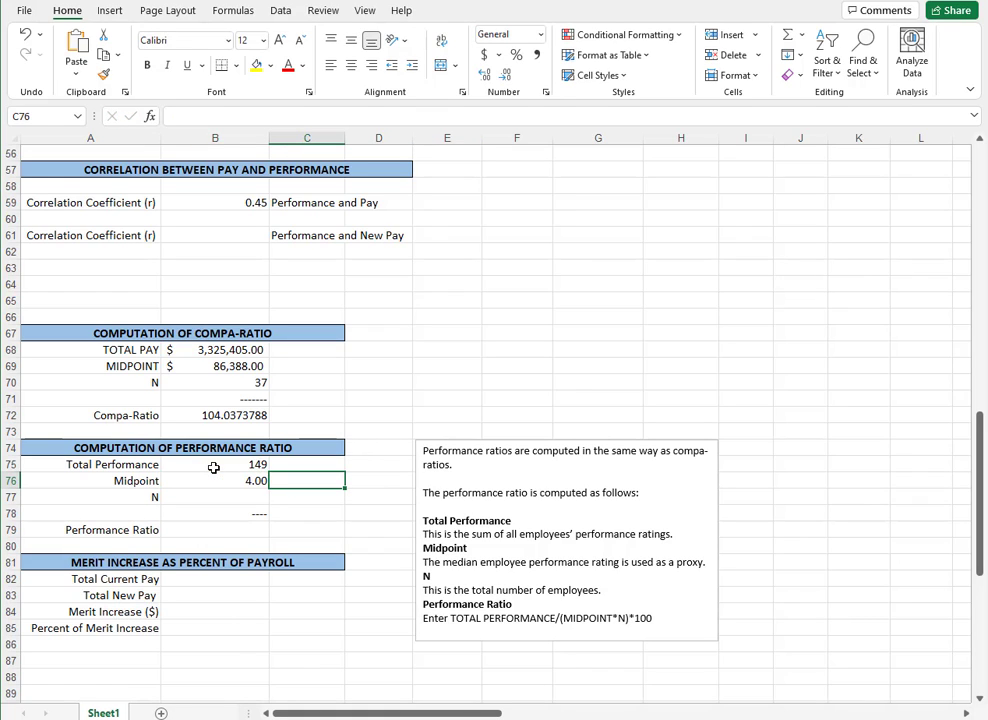
key("Return")
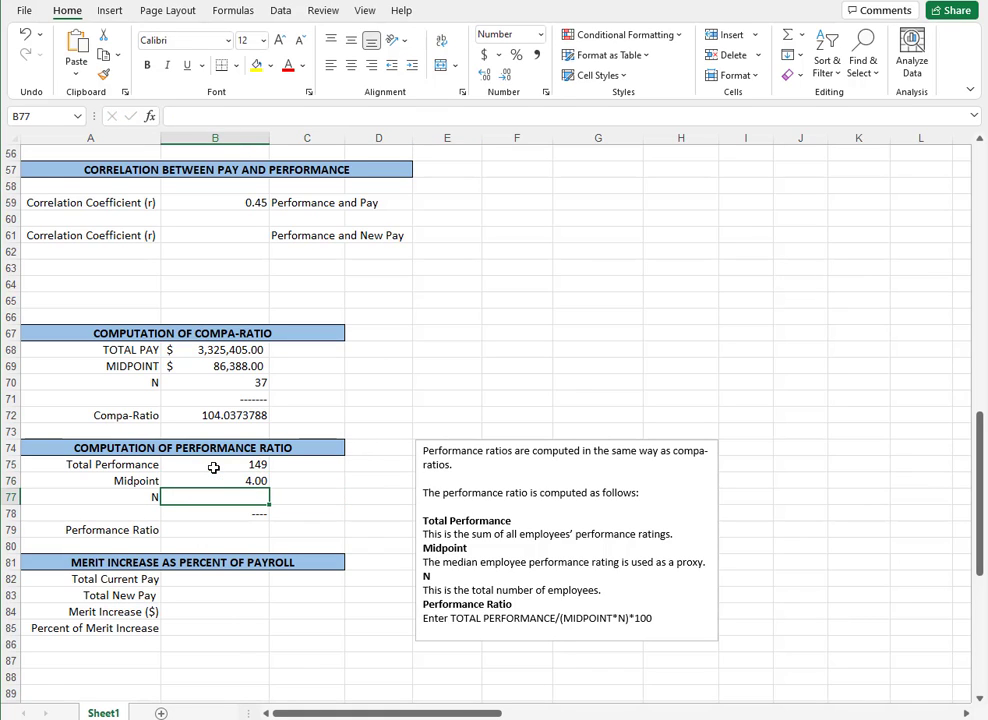
type("37")
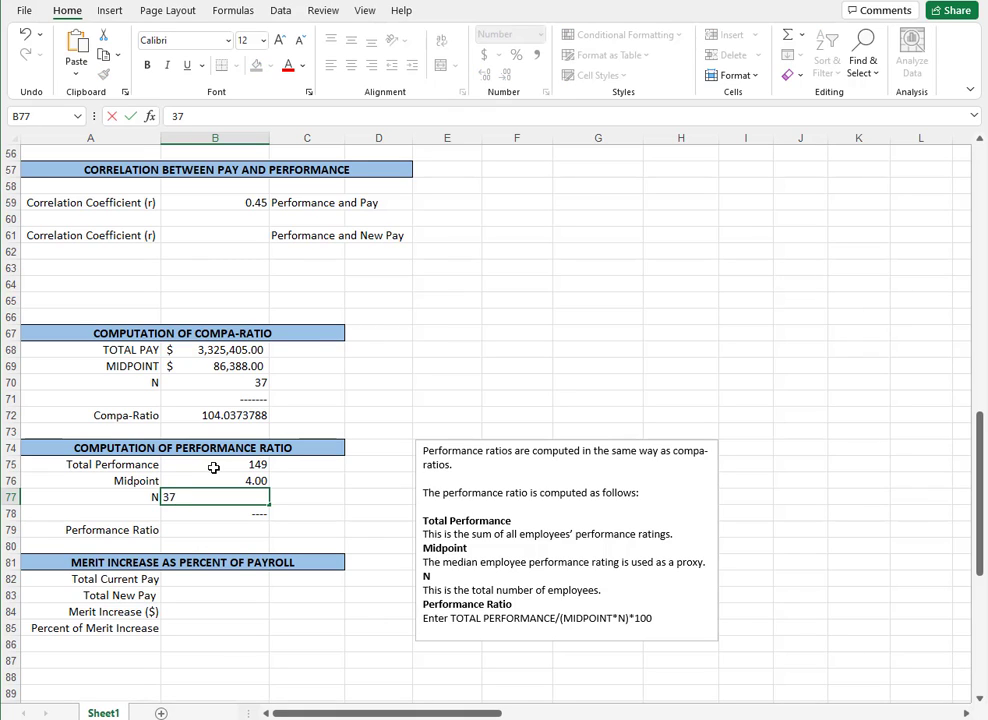
key("Return")
key("Return")
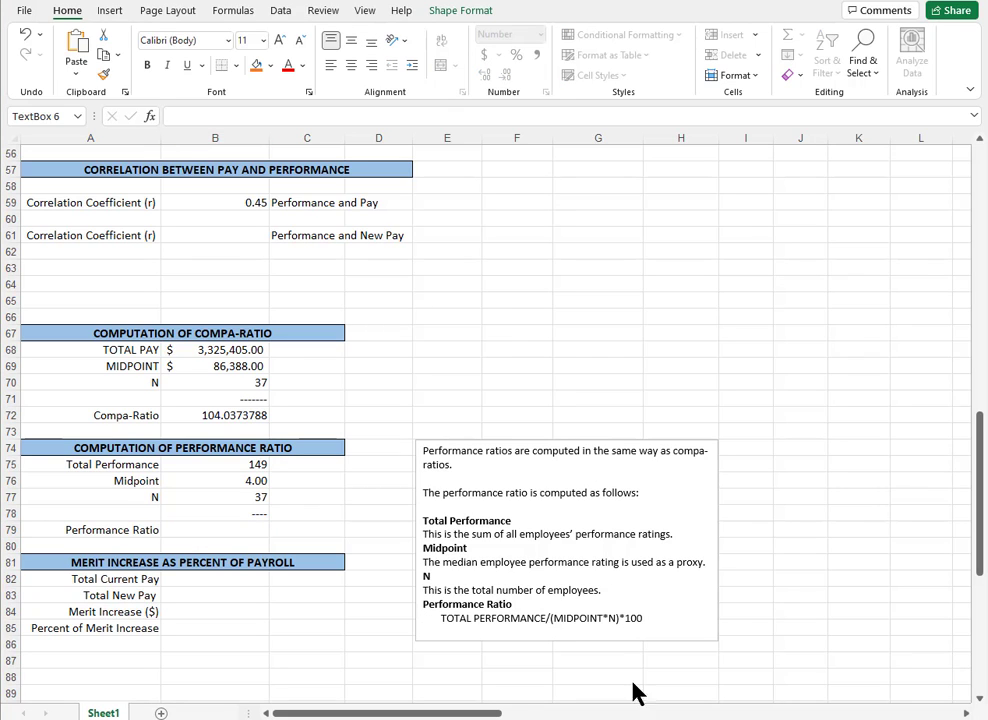
Step: Calculate the performance ratio in B79 with =B75/(B76*B77)*100
left_click(236, 528)
type("=")
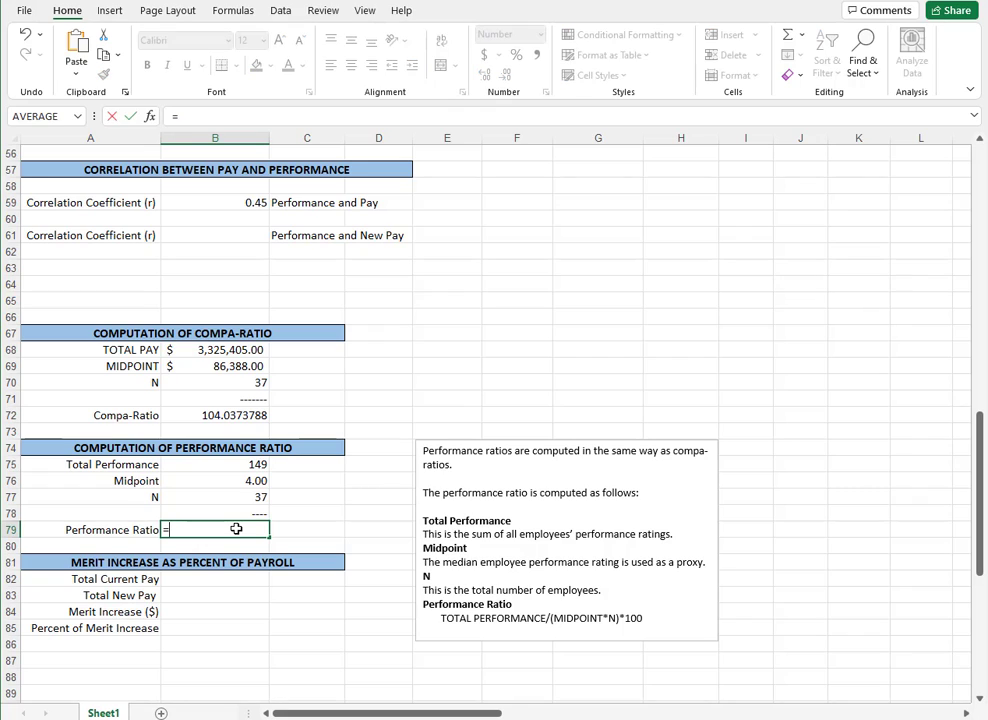
type("B75/")
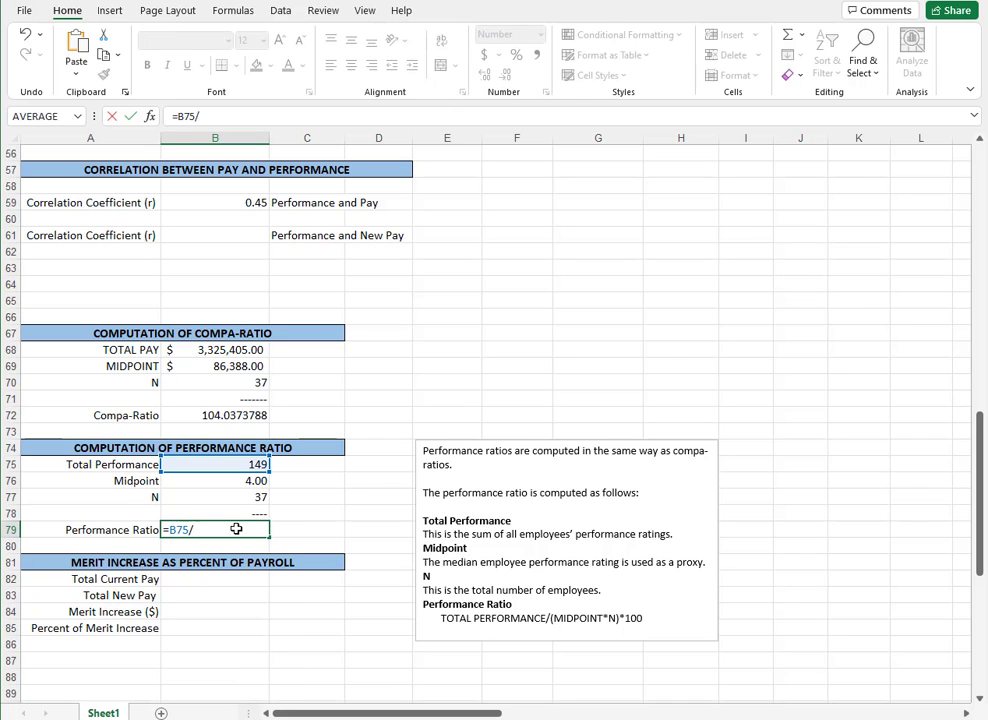
type("(B76")
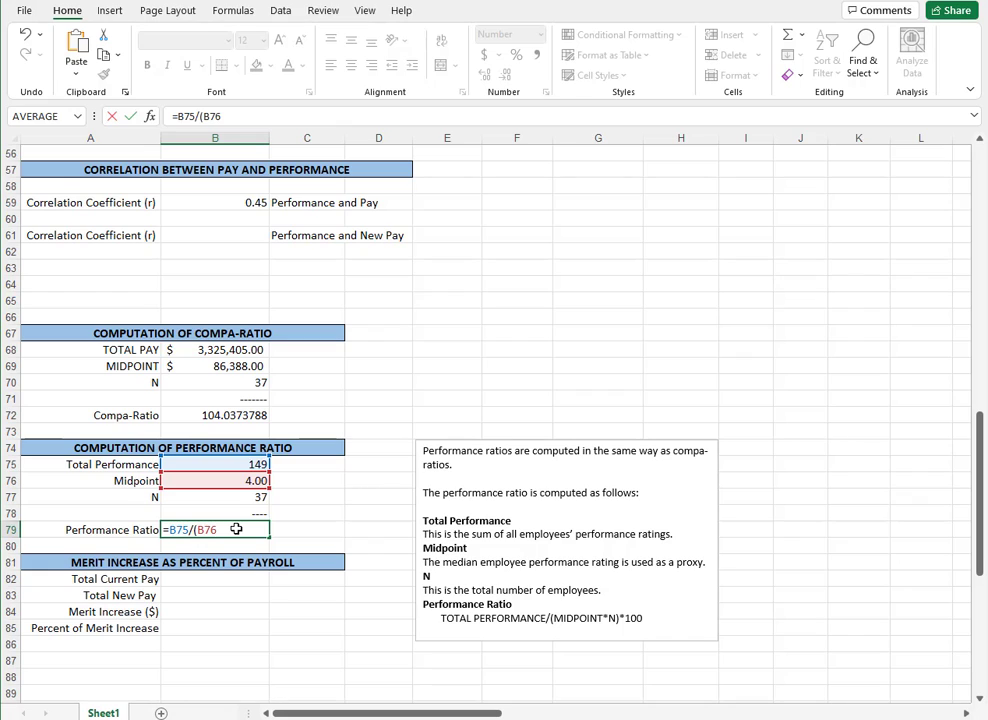
type("*B")
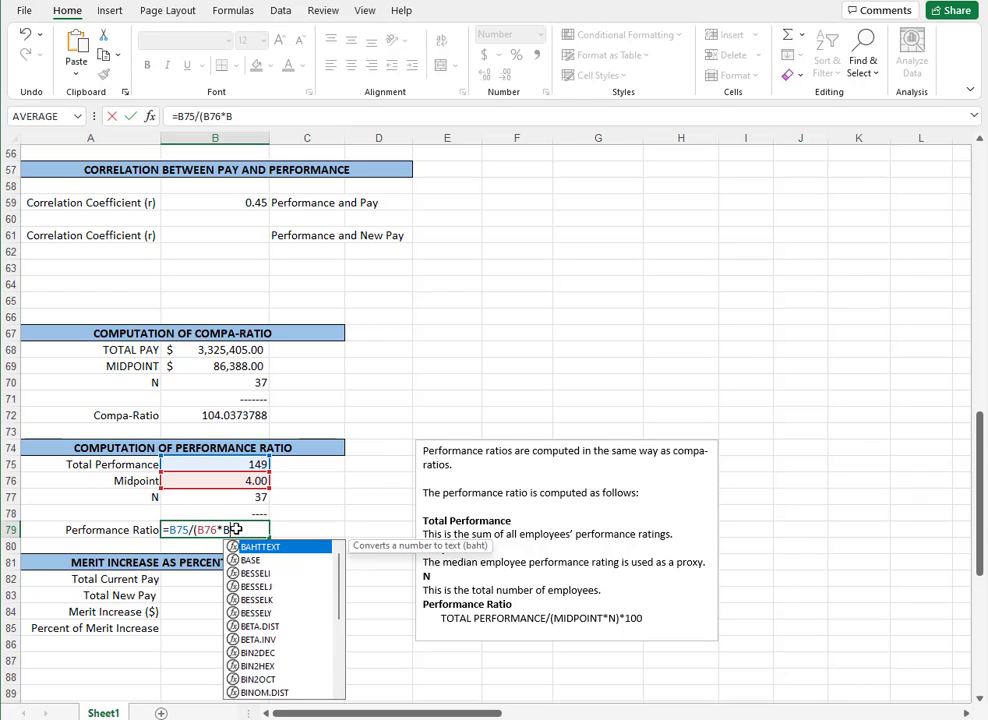
type("77")
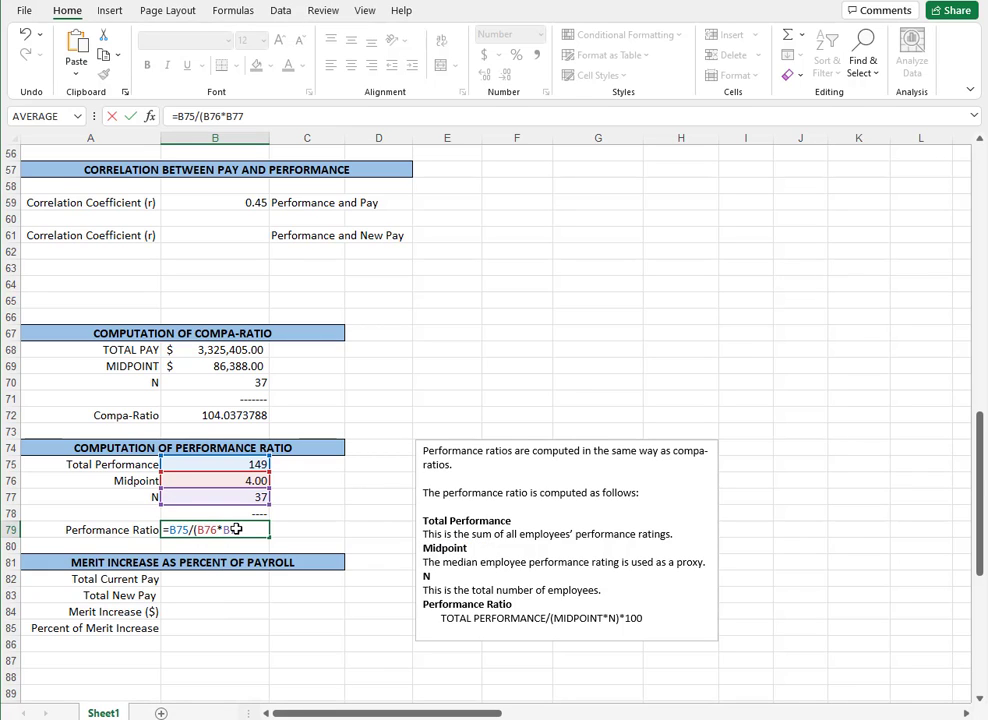
type(")*100")
key("Return")
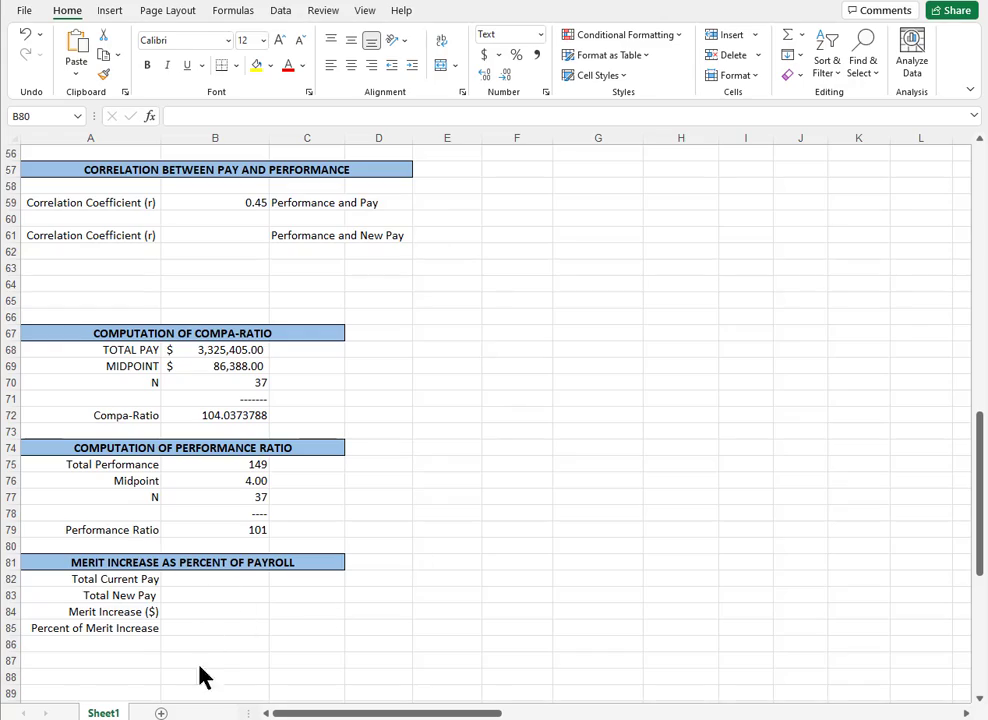
Step: Calculate the first employee's new pay in G18 with =D18*(1+F18)
scroll(529, 602, "up", 4)
scroll(533, 607, "up", 11)
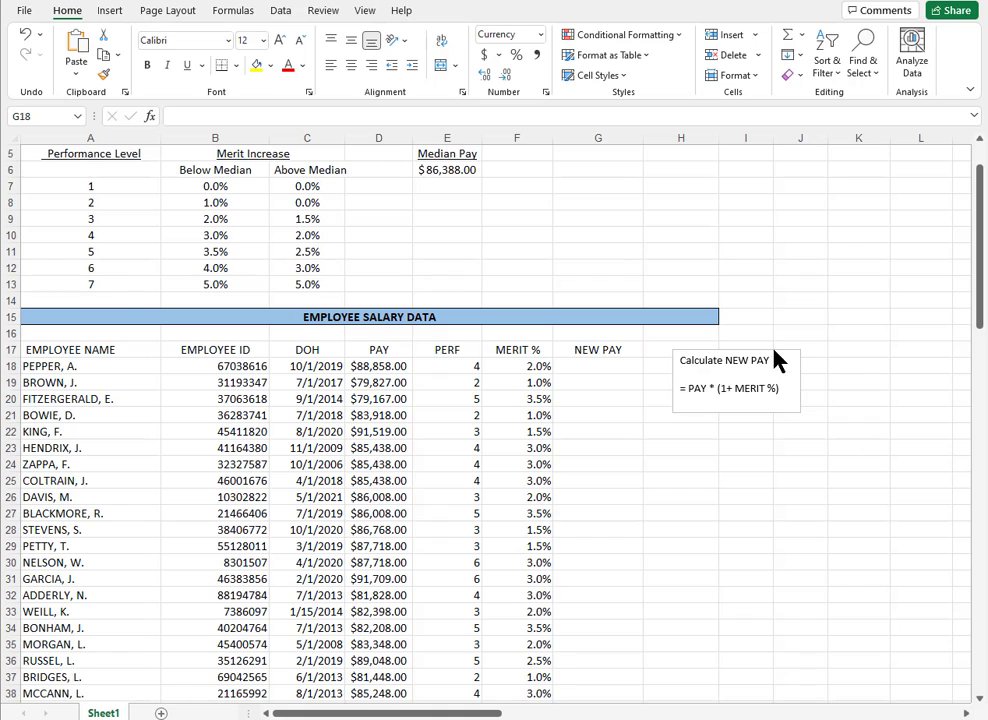
left_click(599, 368)
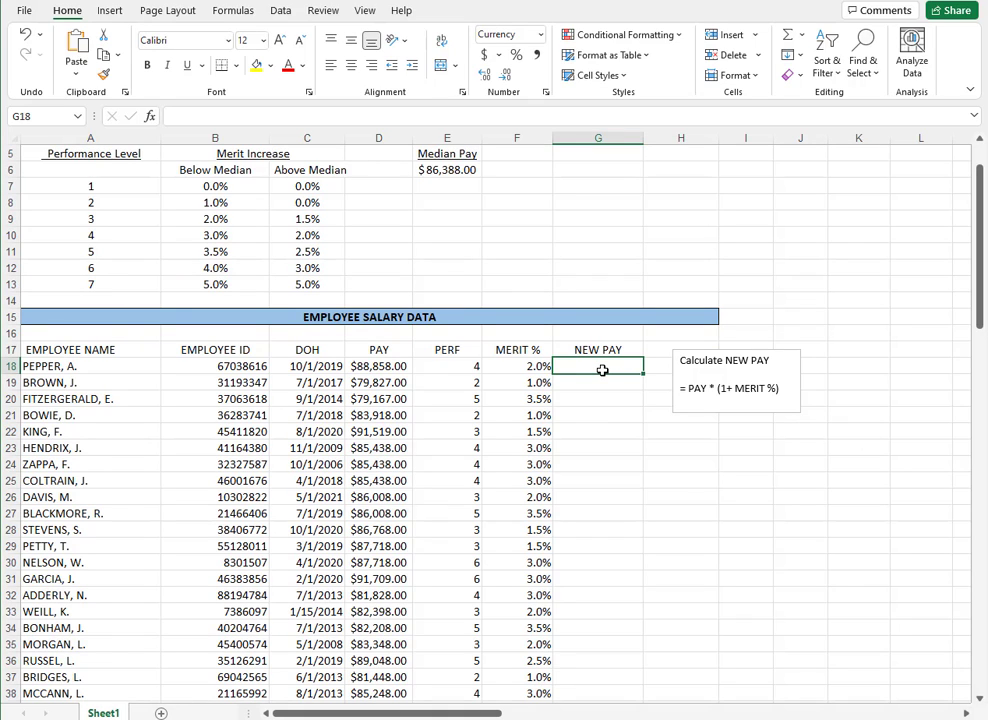
type("=")
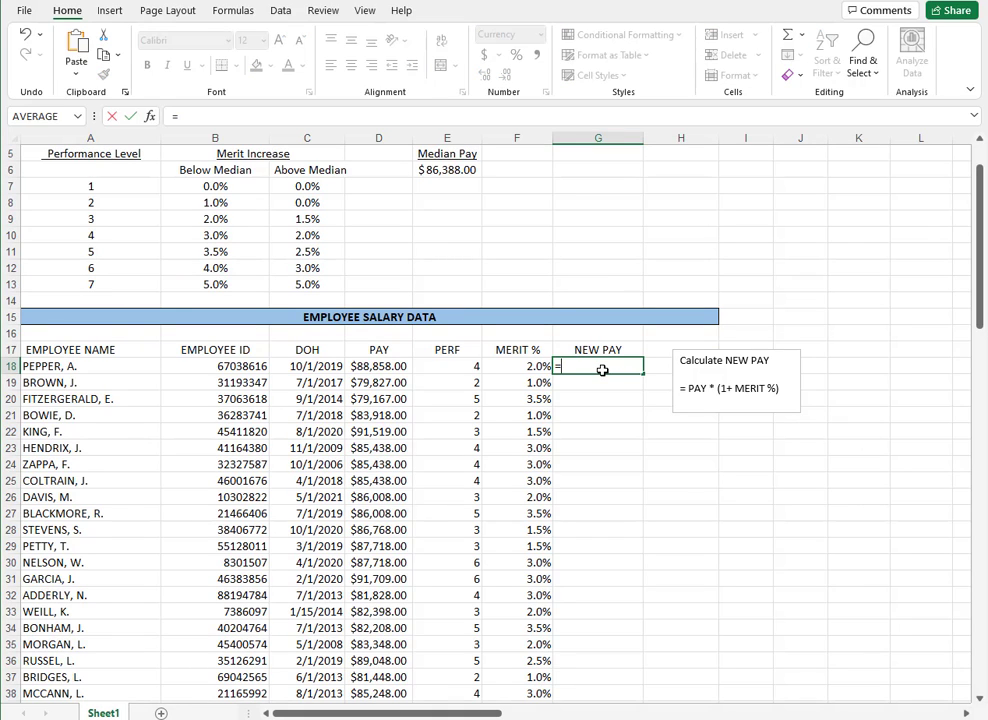
type("D18")
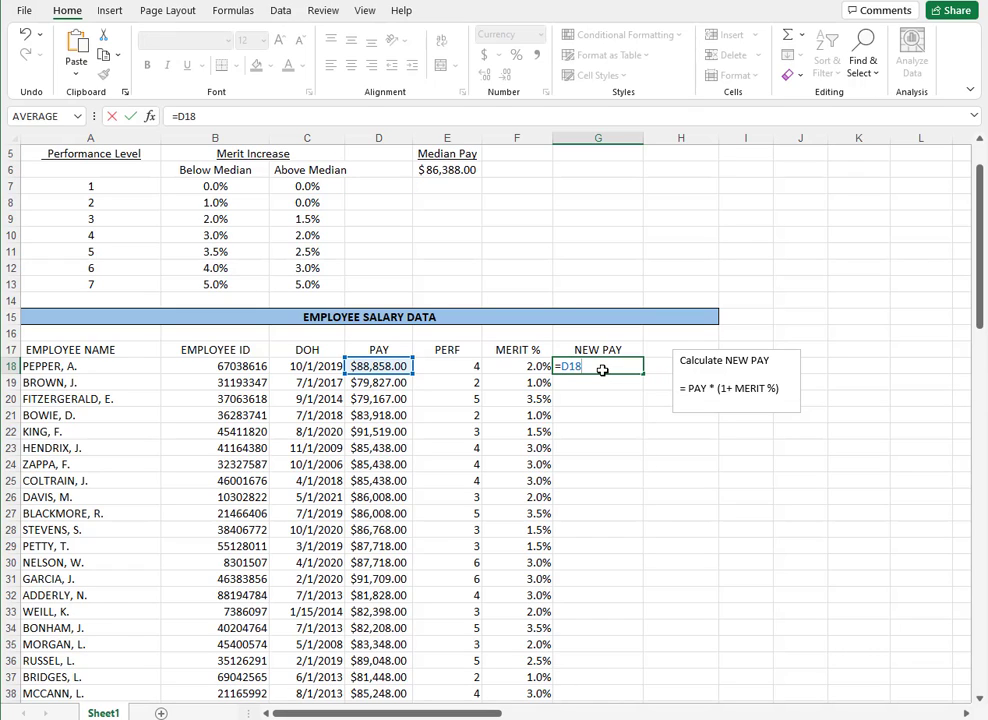
type("*(1+F")
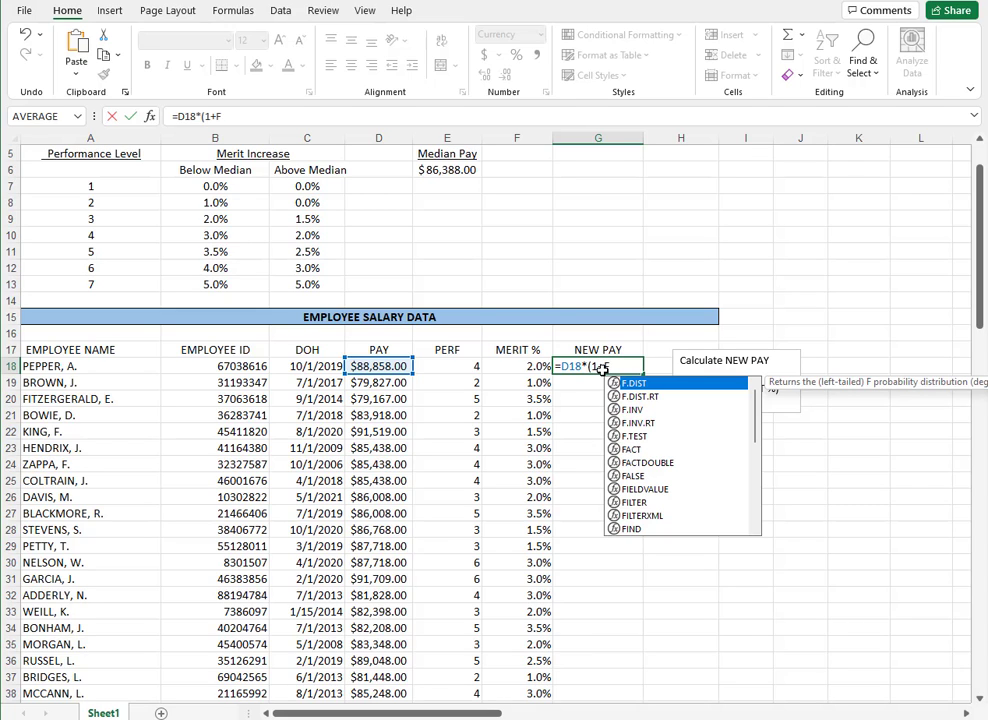
type("18)")
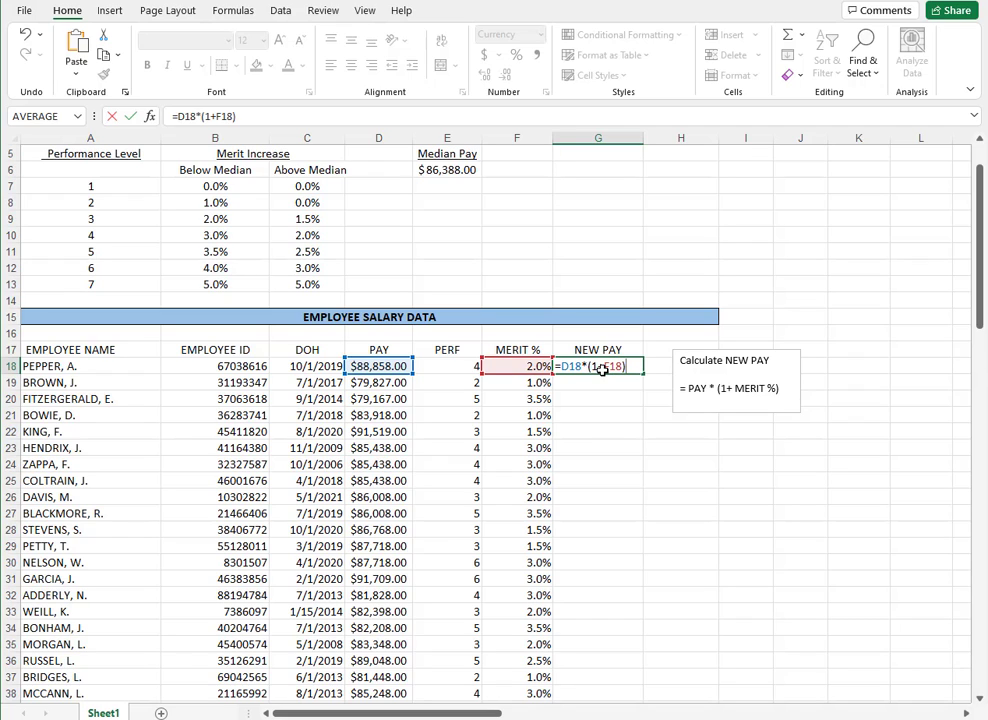
key("Return")
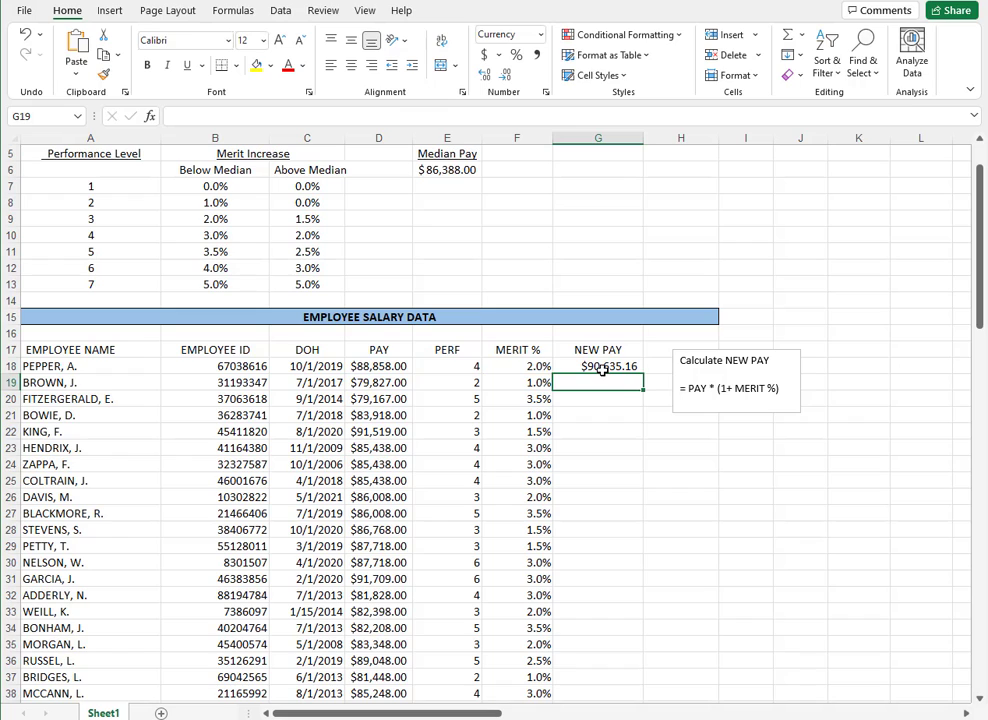
Step: Calculate the second employee's new pay in G19 with =D19*(1+F19)
type("=D19")
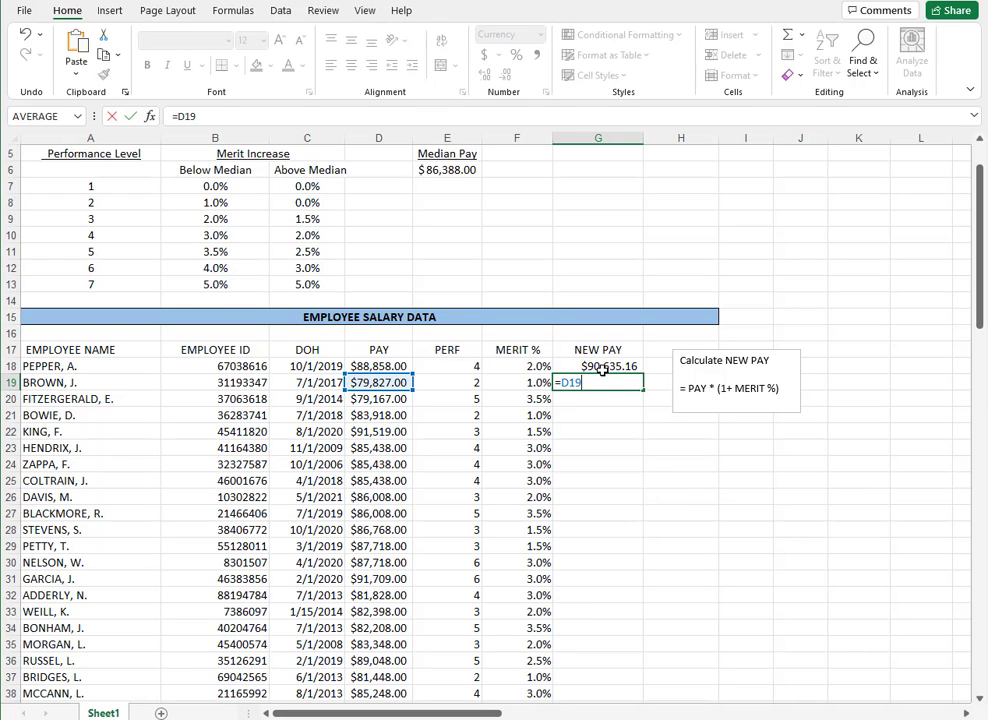
type("*")
type("(1+F19)")
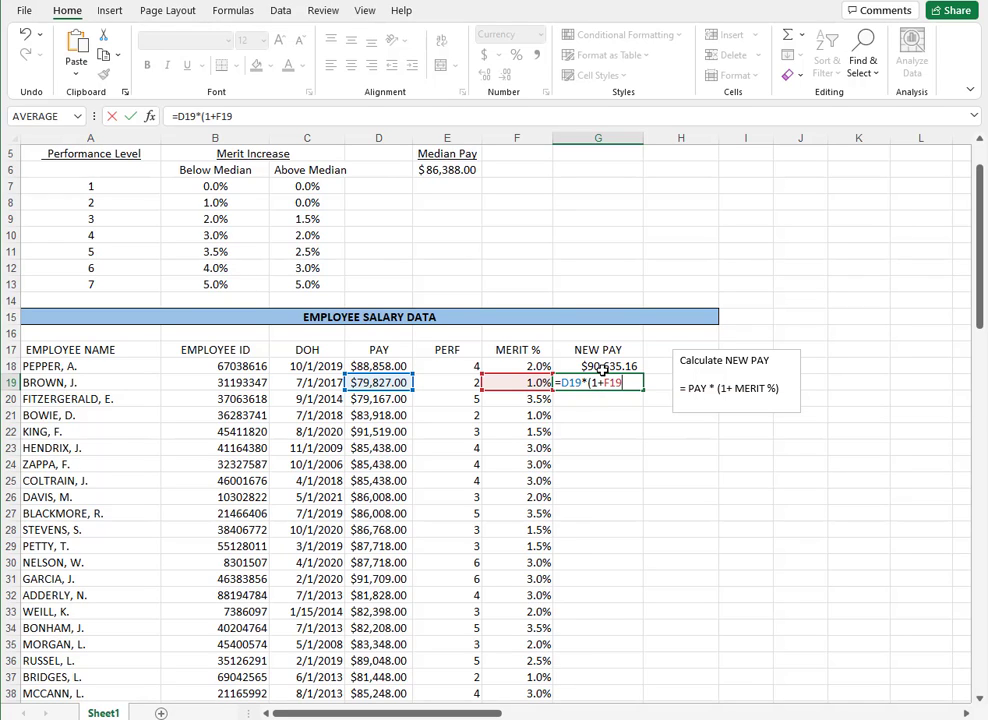
key("Return")
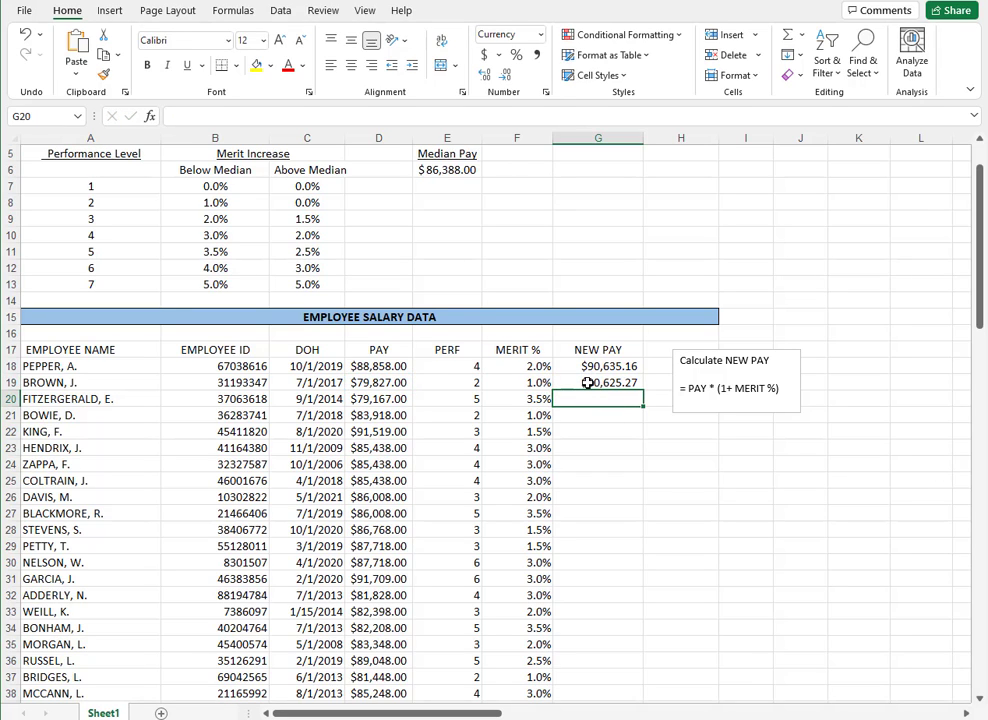
Step: Copy the new pay formula from G19 into every remaining employee row, G20 through G55
left_click(594, 383)
key("ctrl+c")
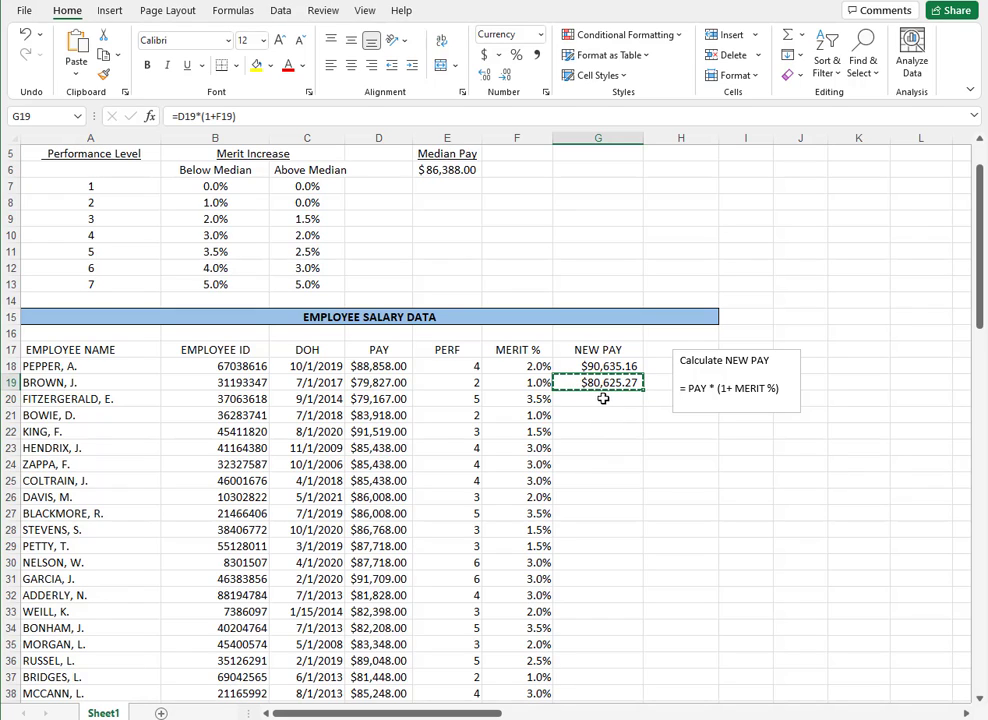
left_click(611, 397)
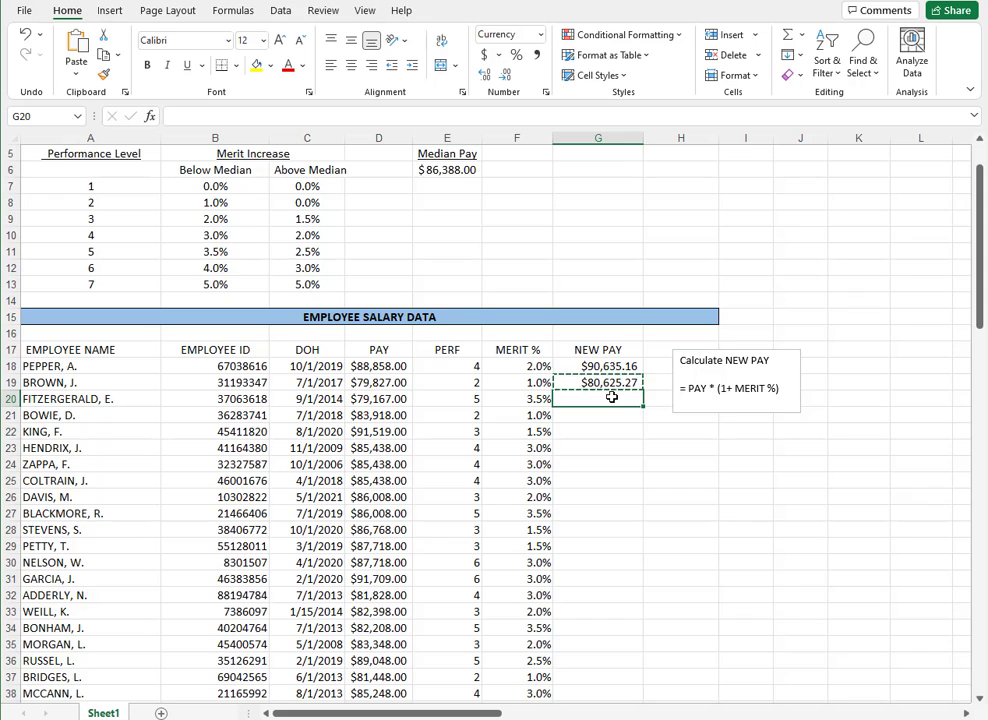
key("ctrl+v")
key("Down")
key("ctrl+v")
key("Down")
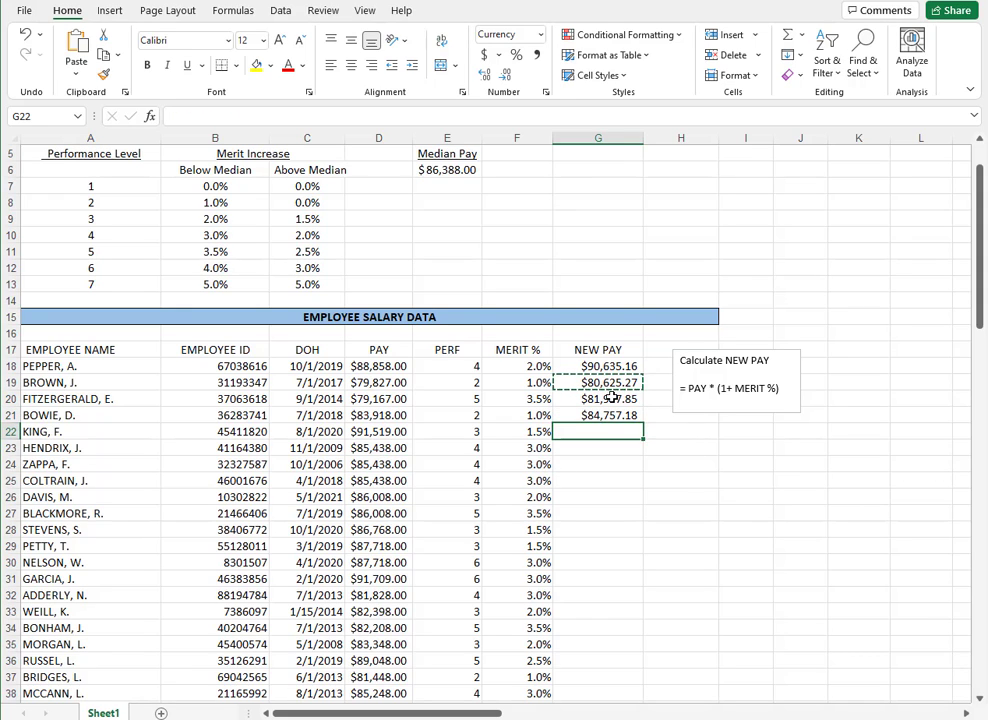
key("ctrl+v")
key("Down")
key("ctrl+v")
key("Down")
key("ctrl+v")
key("Down")
key("ctrl+v")
key("Down")
key("ctrl+v")
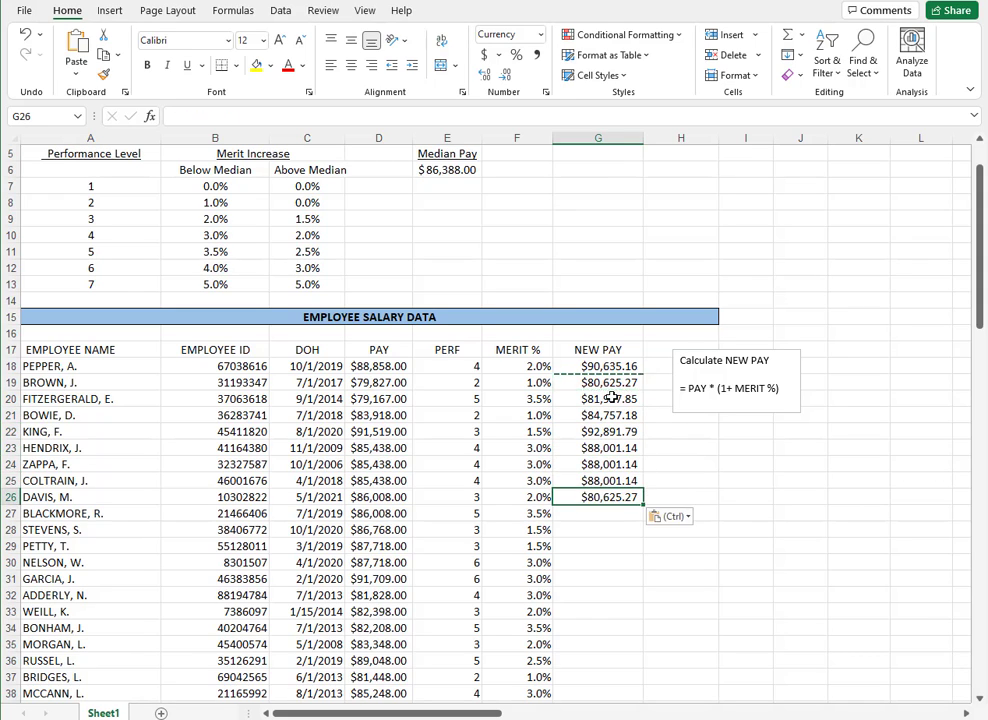
key("Down")
key("ctrl+v")
key("Down")
key("ctrl+v")
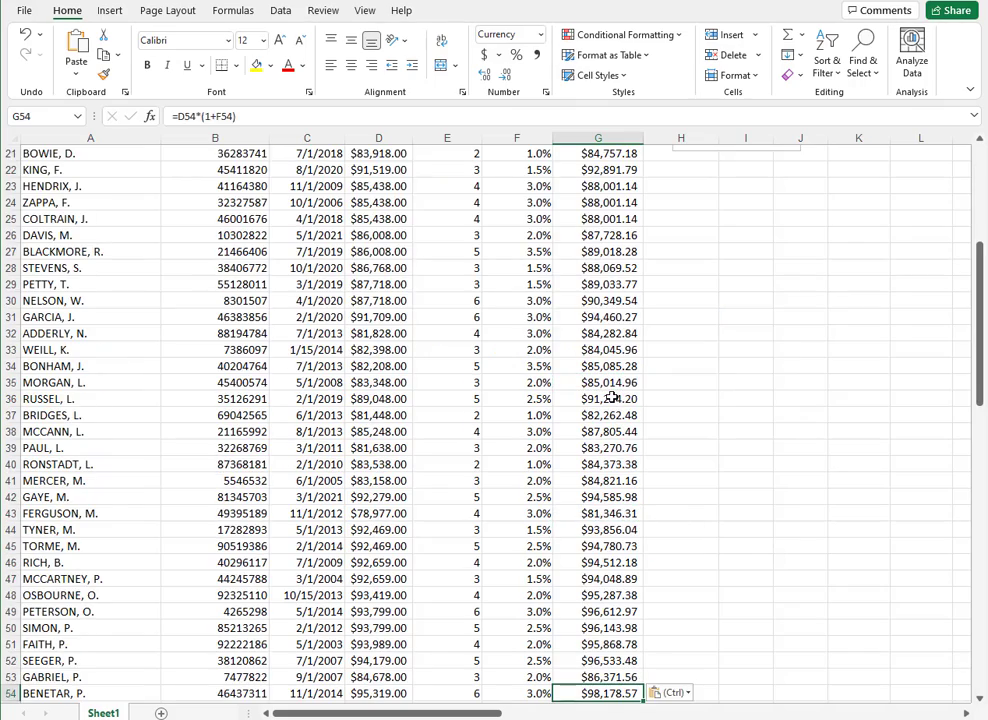
key("Down")
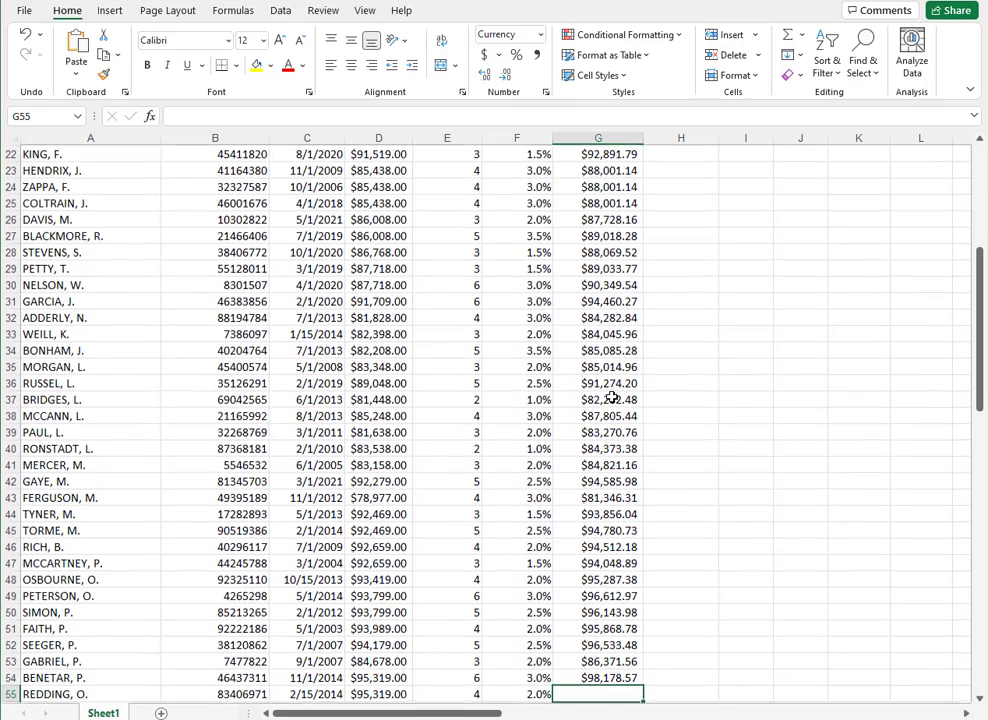
key("ctrl+v")
Step: Calculate the correlation between performance and new pay in B61 with =CORREL(E18:E55,G18:G55)
scroll(611, 398, "down", 1)
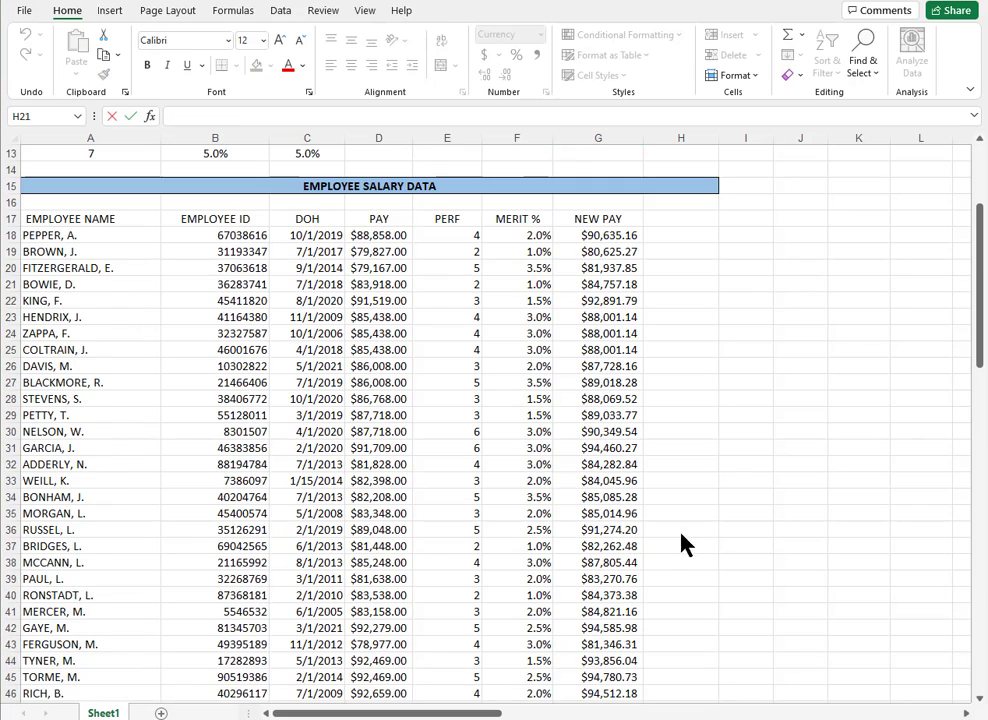
scroll(690, 525, "down", 9)
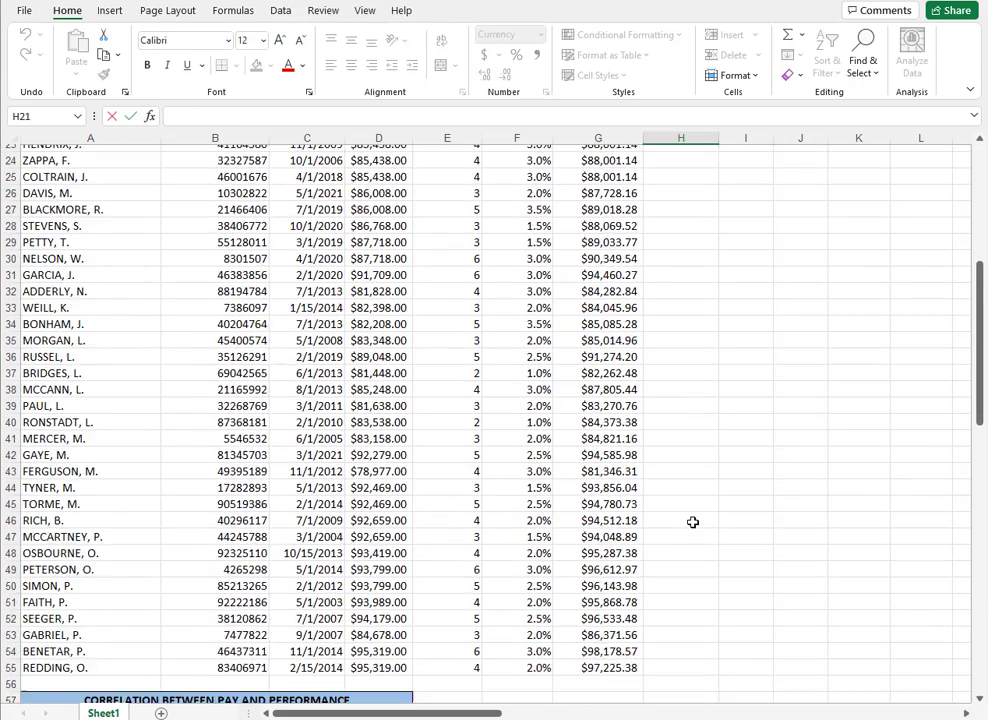
scroll(696, 519, "down", 2)
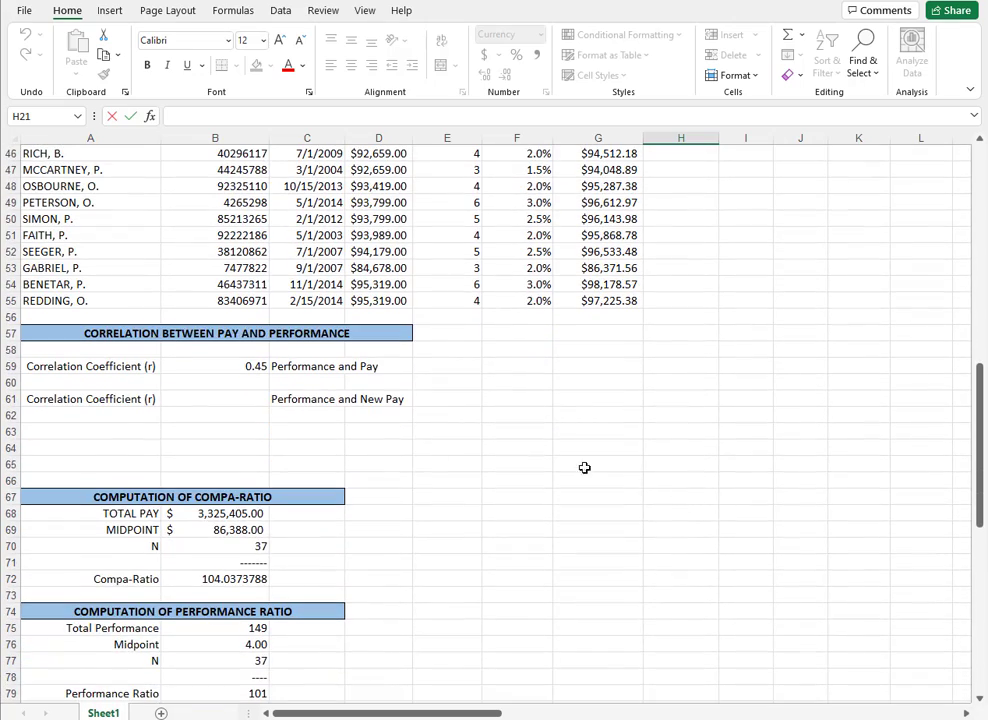
left_click(230, 399)
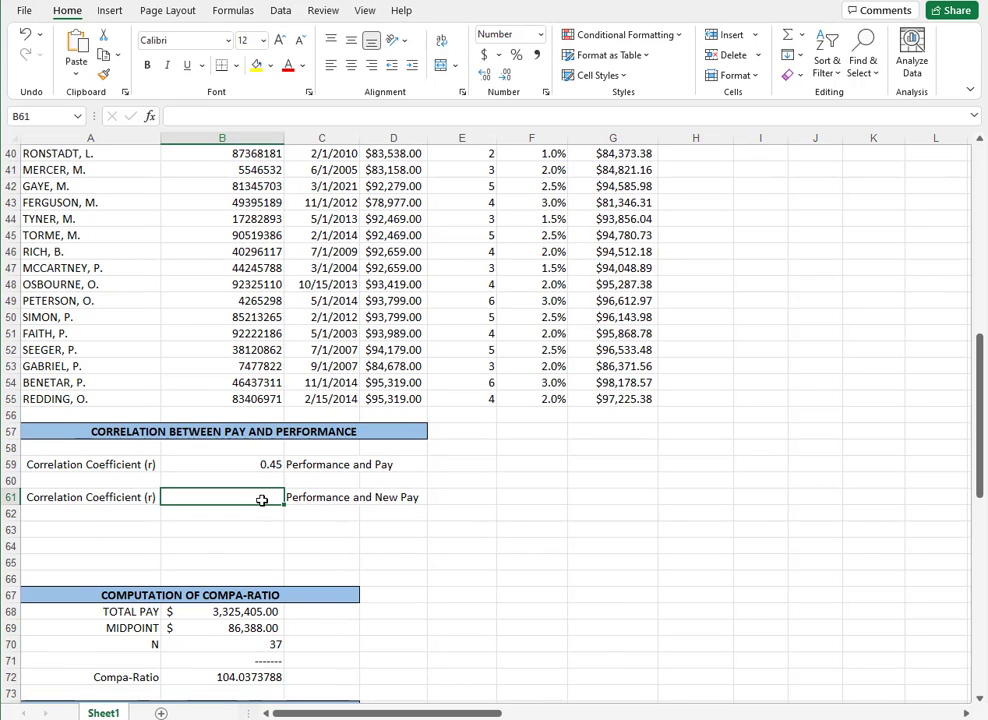
type("=CO")
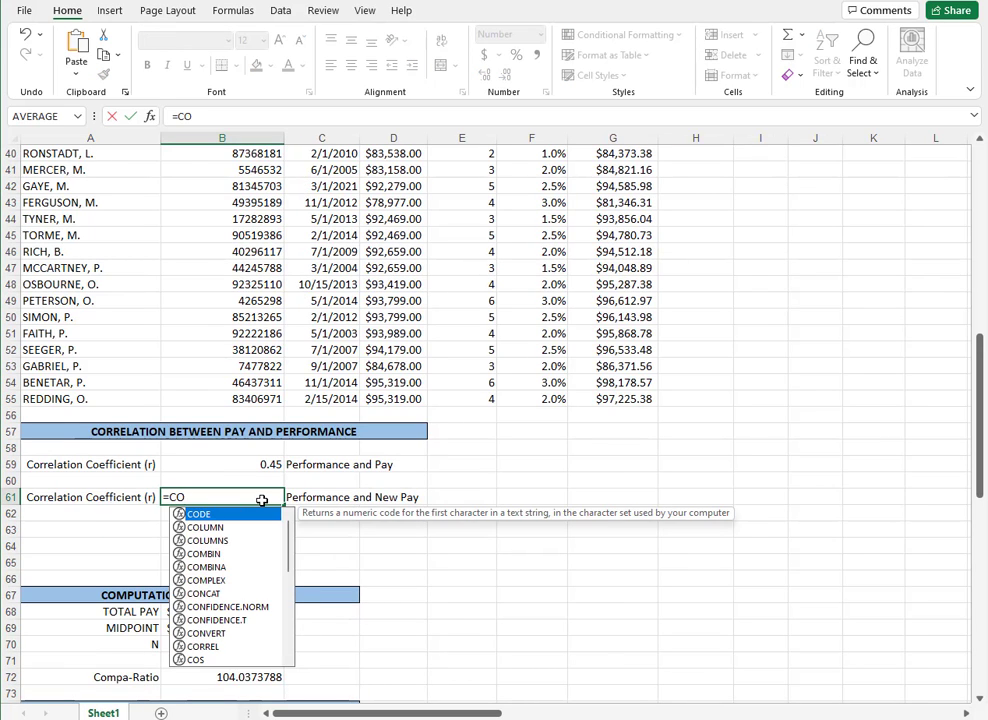
type("RREL(")
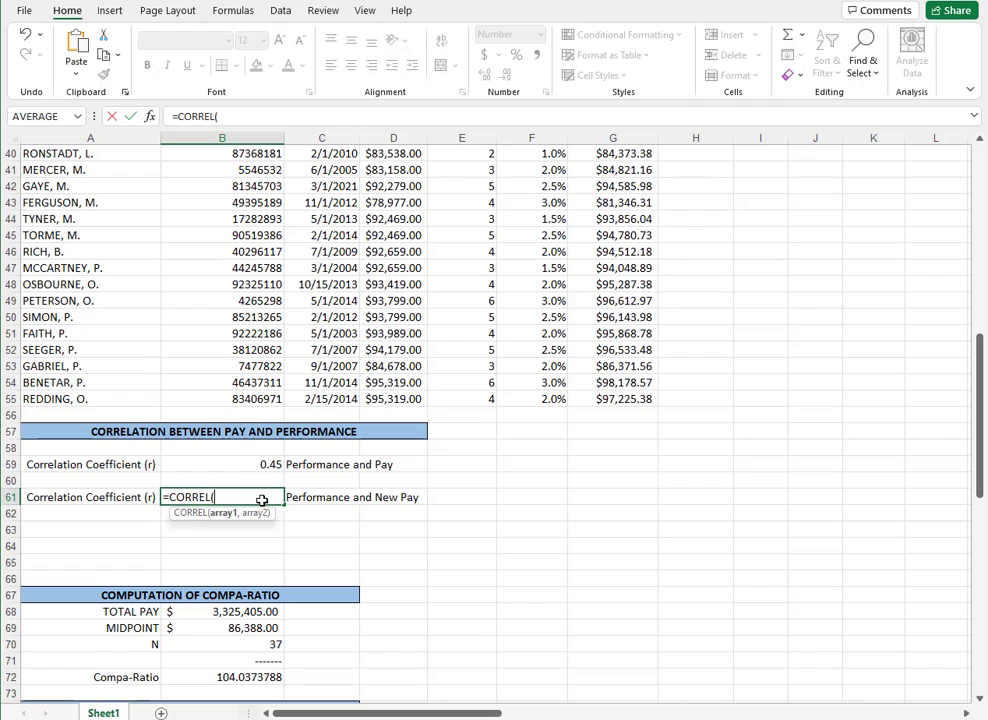
type("E")
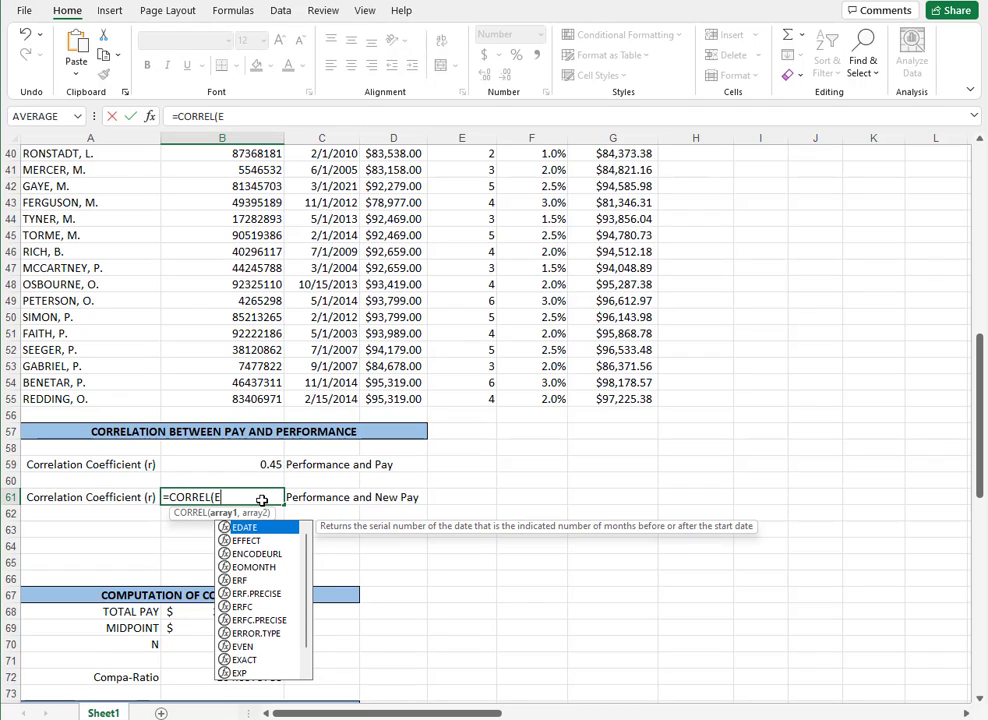
type("18:")
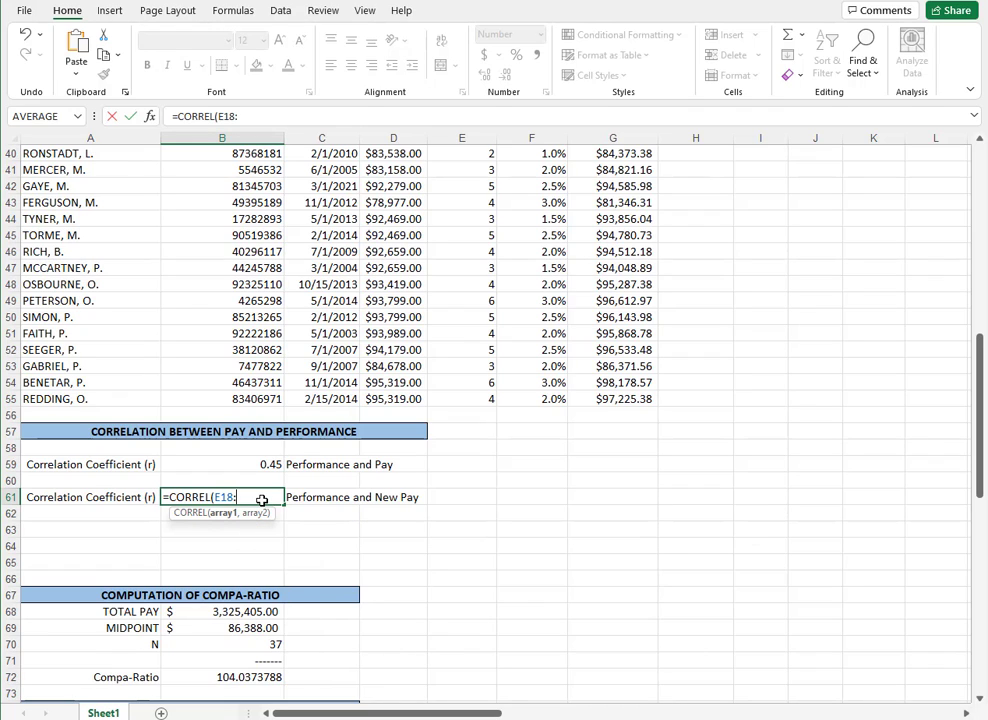
type("E55")
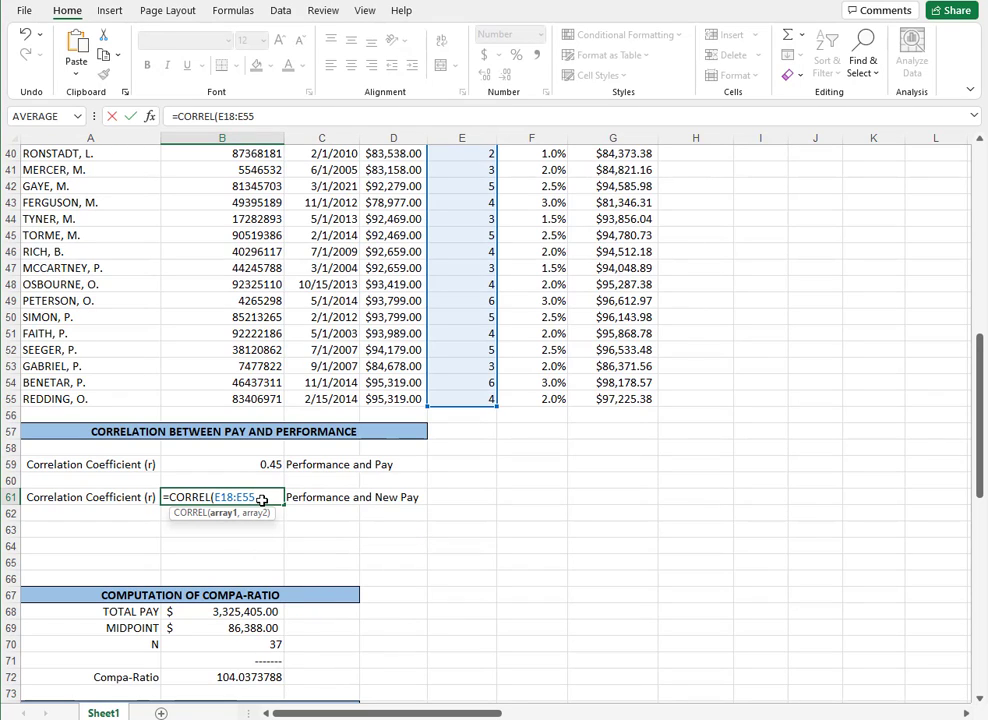
type(",G")
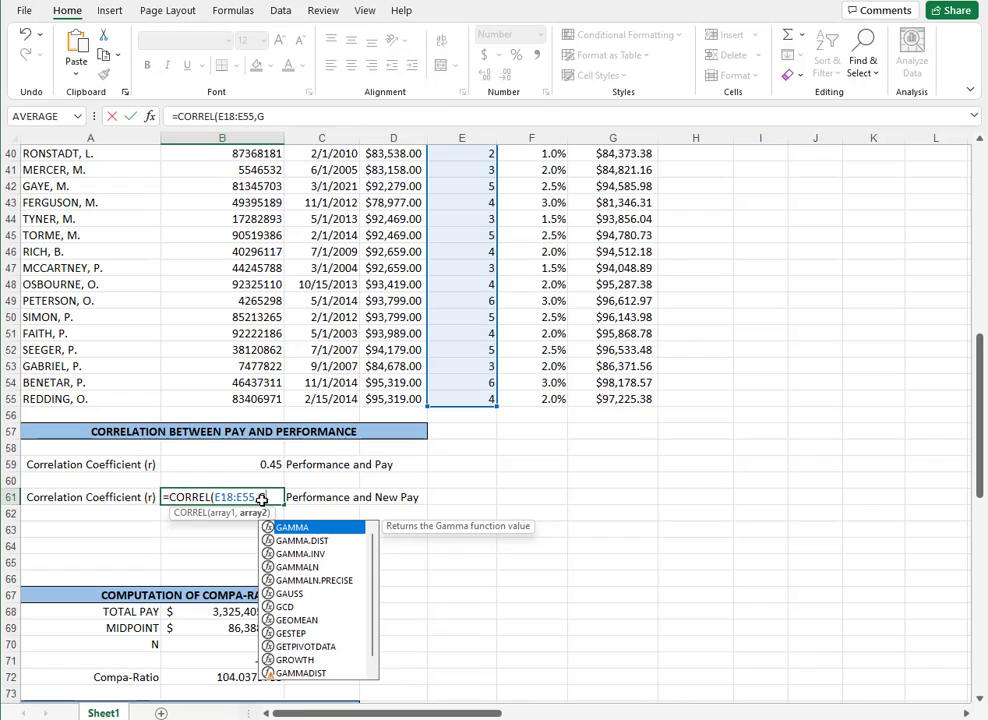
type("18:")
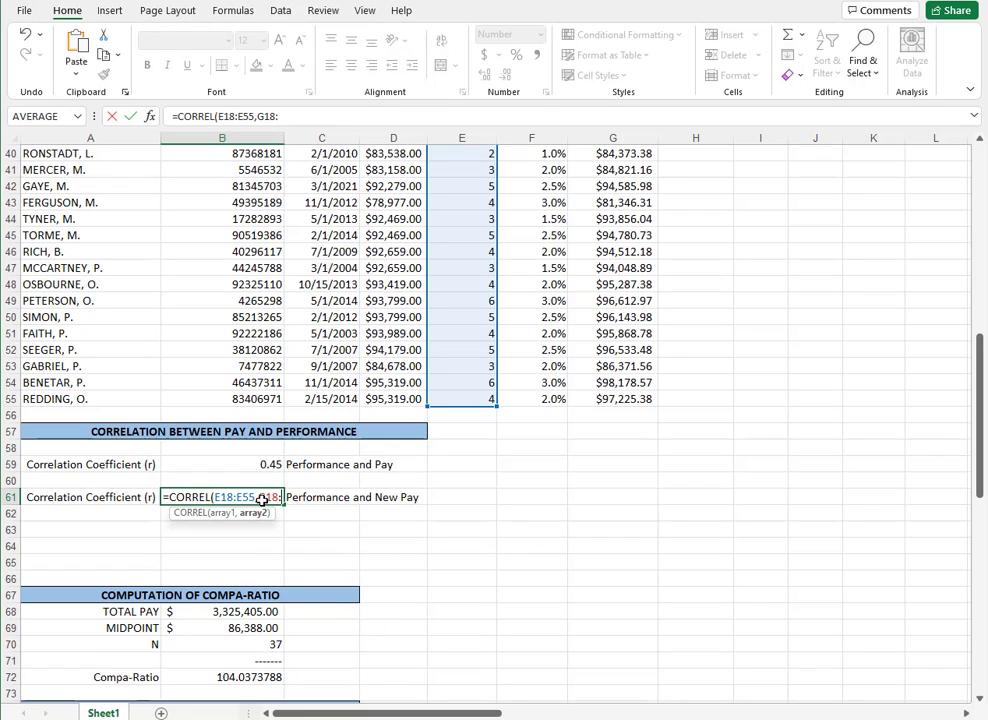
type("G55")
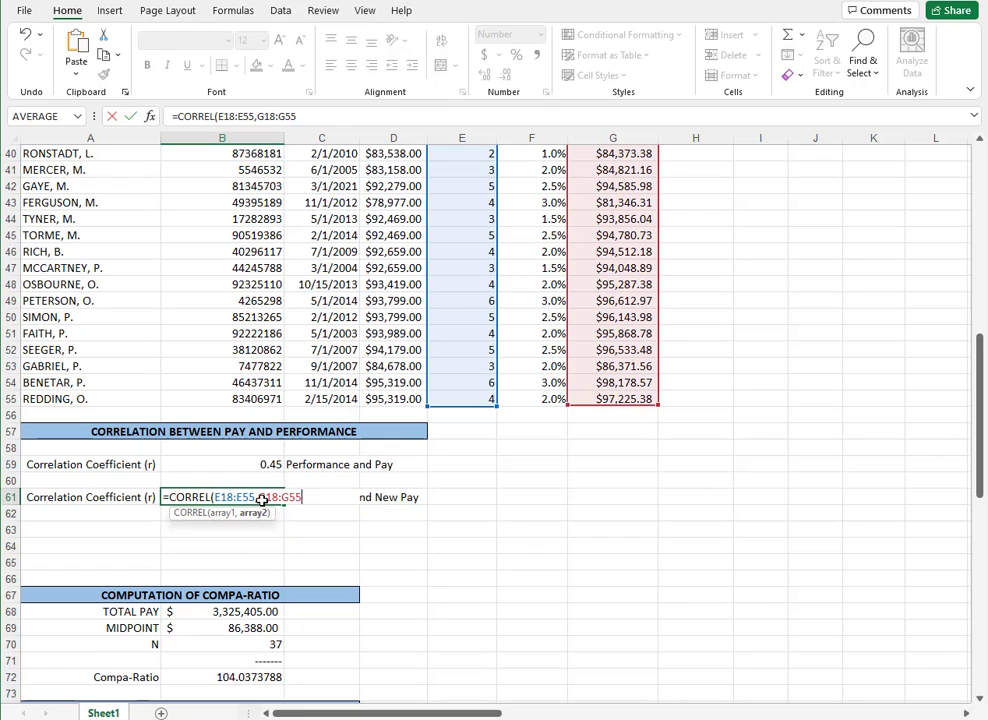
key("Return")
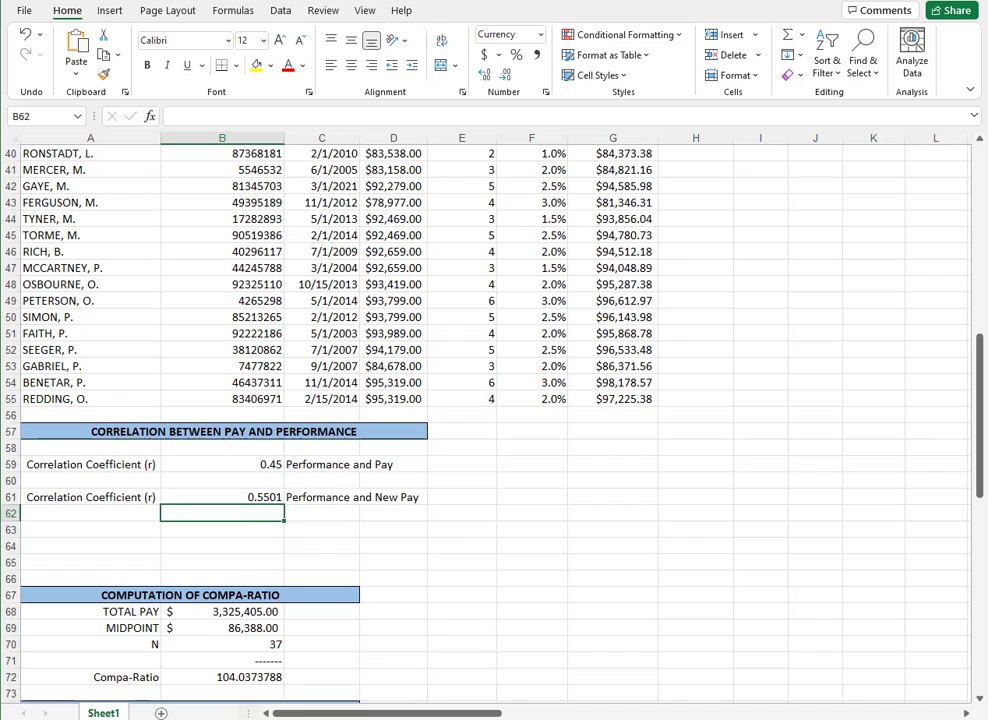
Step: Calculate the total current pay in B82 of the merit increase section with =SUM(D18:D55)
scroll(798, 589, "up", 2)
scroll(584, 536, "down", 6)
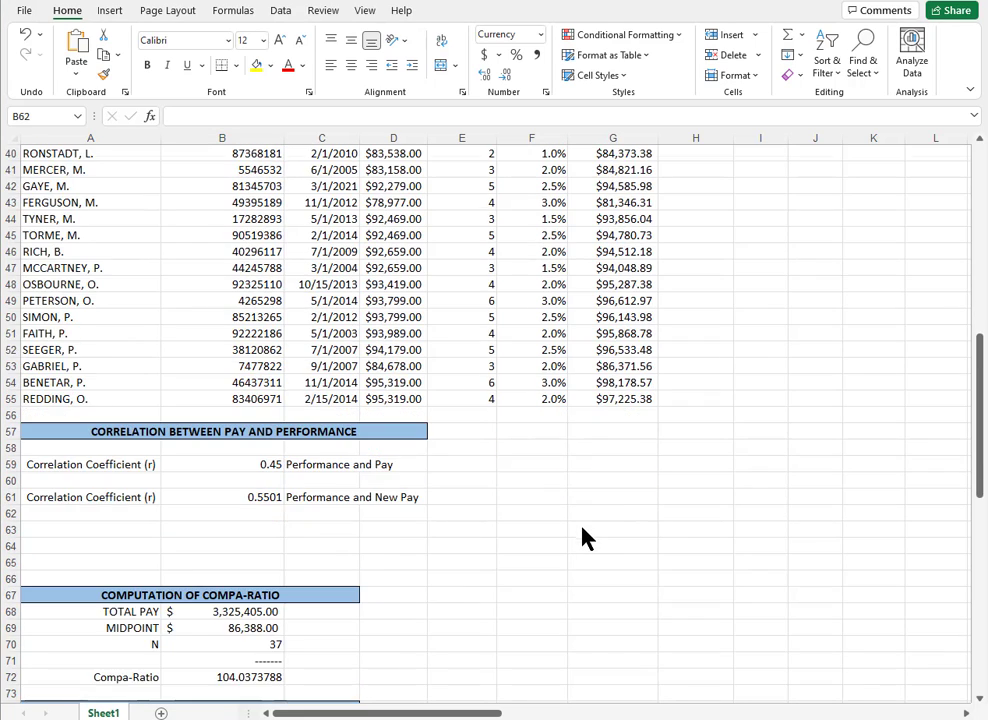
scroll(586, 536, "down", 3)
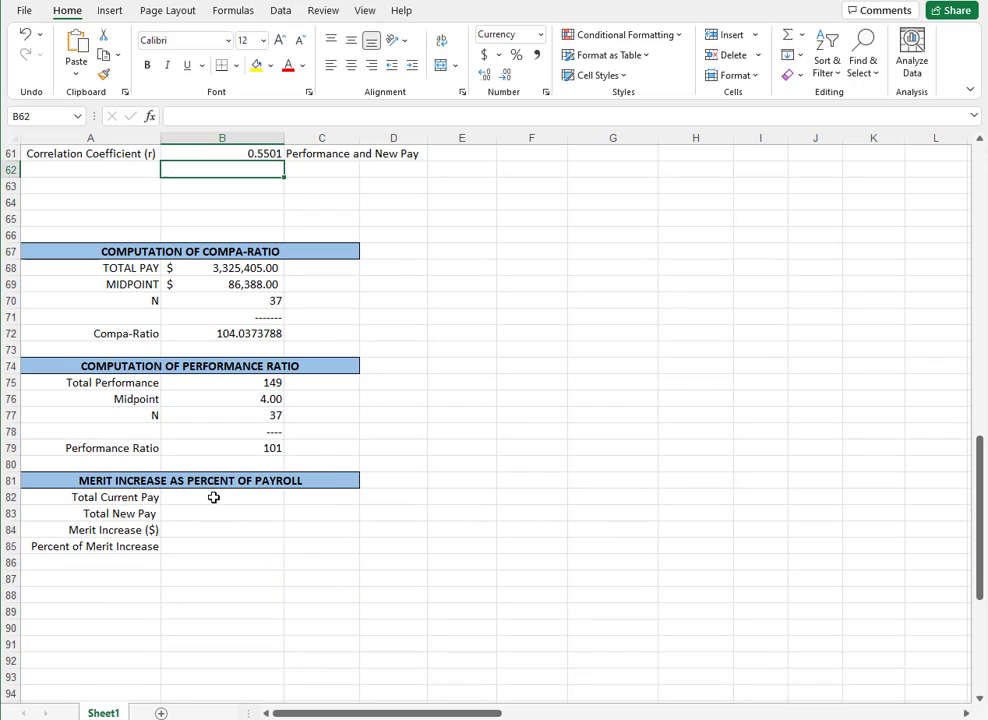
key("Down")
key("Down")
key("Down")
key("Down")
key("Down")
key("Down")
key("Down")
key("Down")
key("Down")
key("Down")
key("Down")
key("Down")
key("Down")
key("Down")
key("Down")
key("Down")
key("Down")
key("Down")
key("Down")
key("Down")
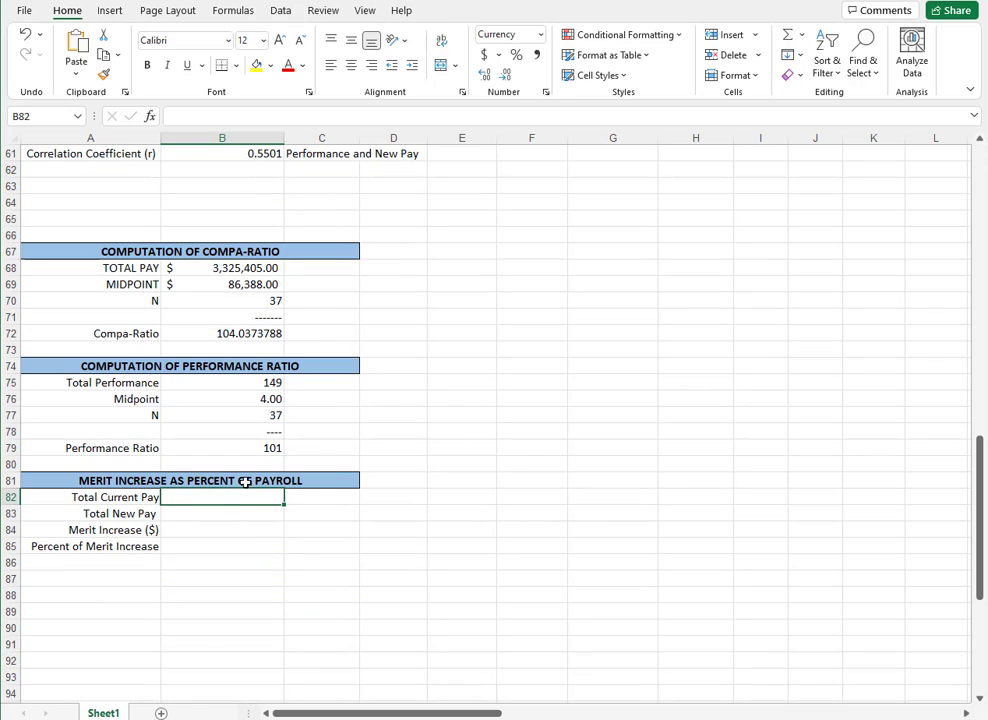
left_click(232, 497)
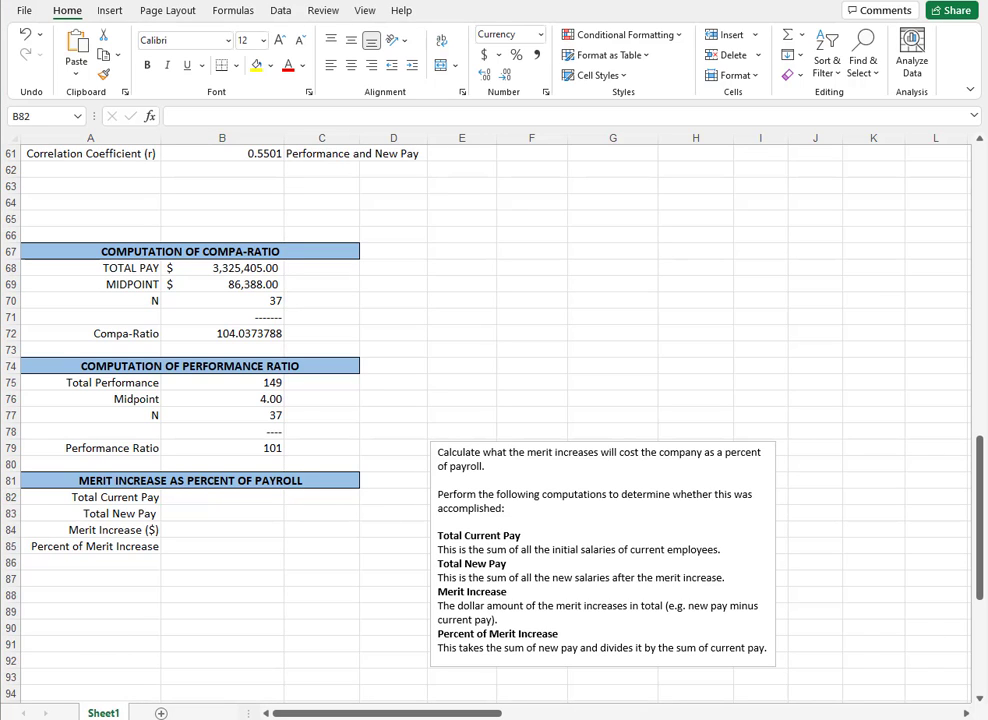
left_click(194, 497)
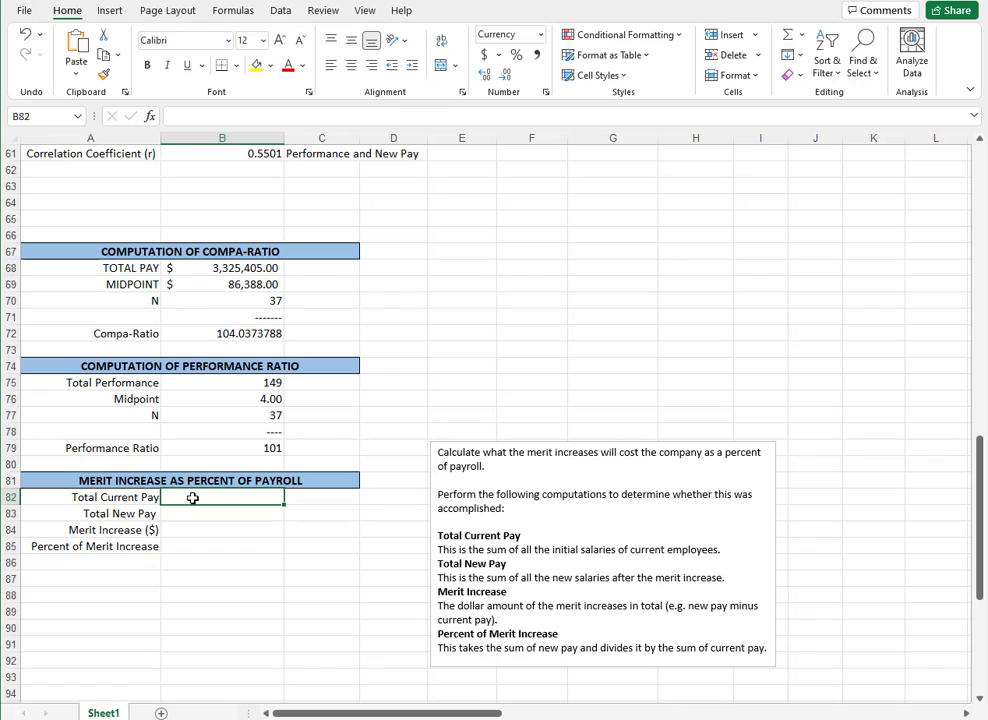
type("=")
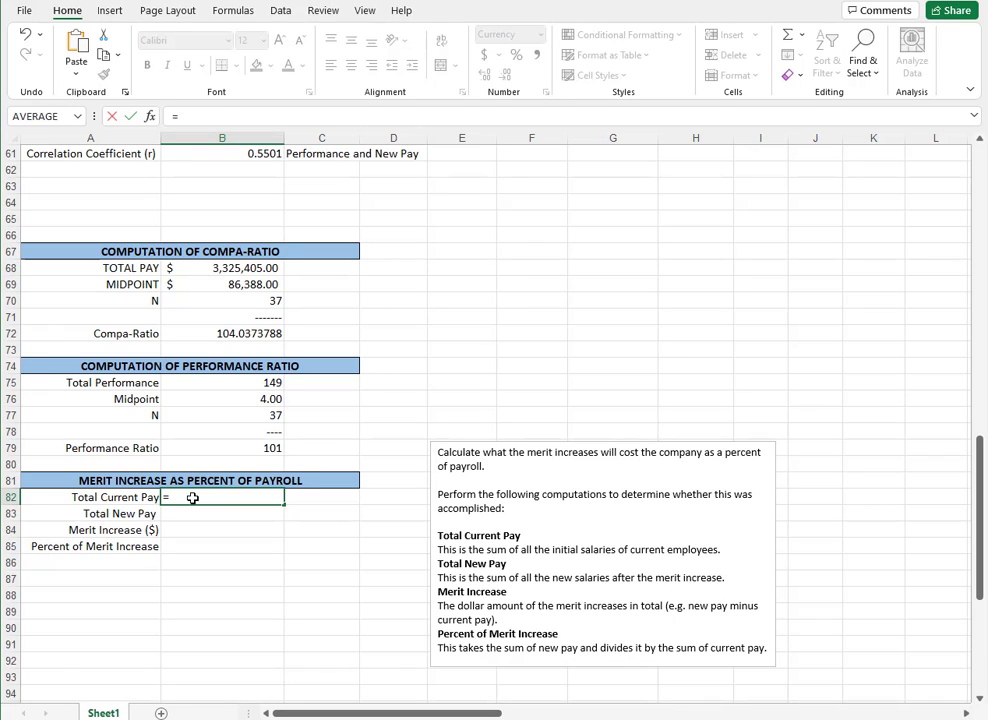
type("su")
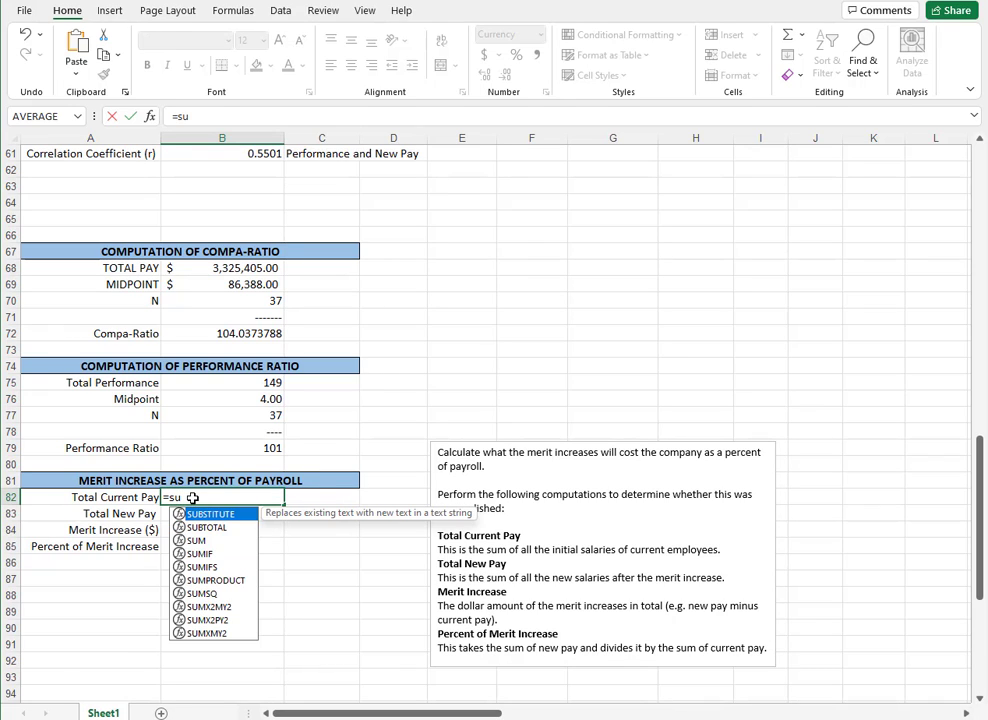
key("BackSpace")
key("BackSpace")
key("Escape")
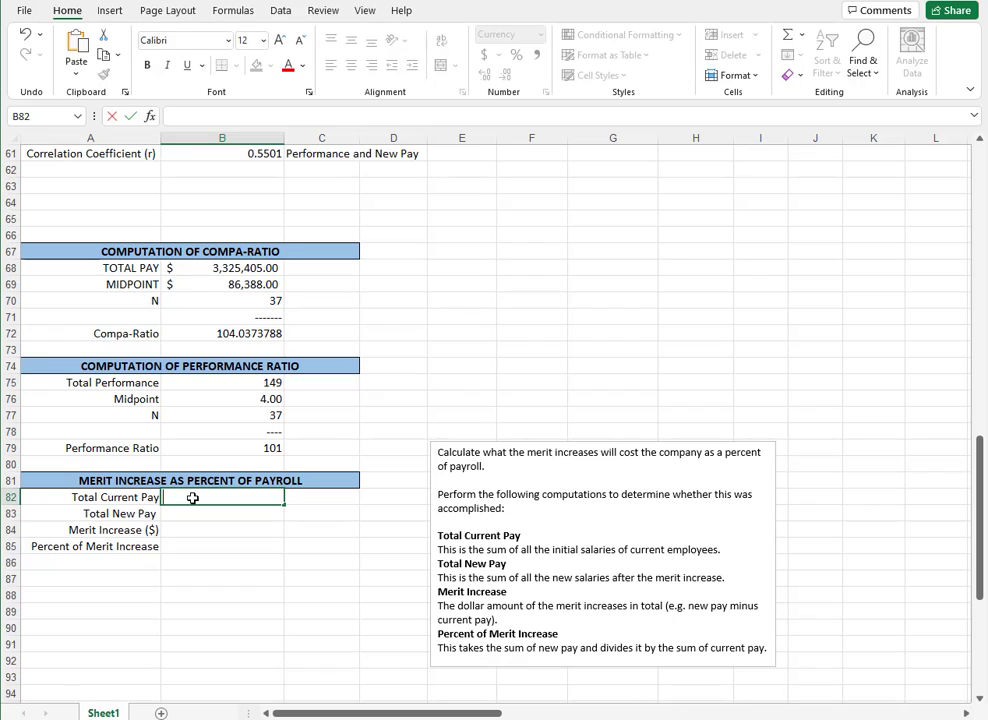
type("=SUN")
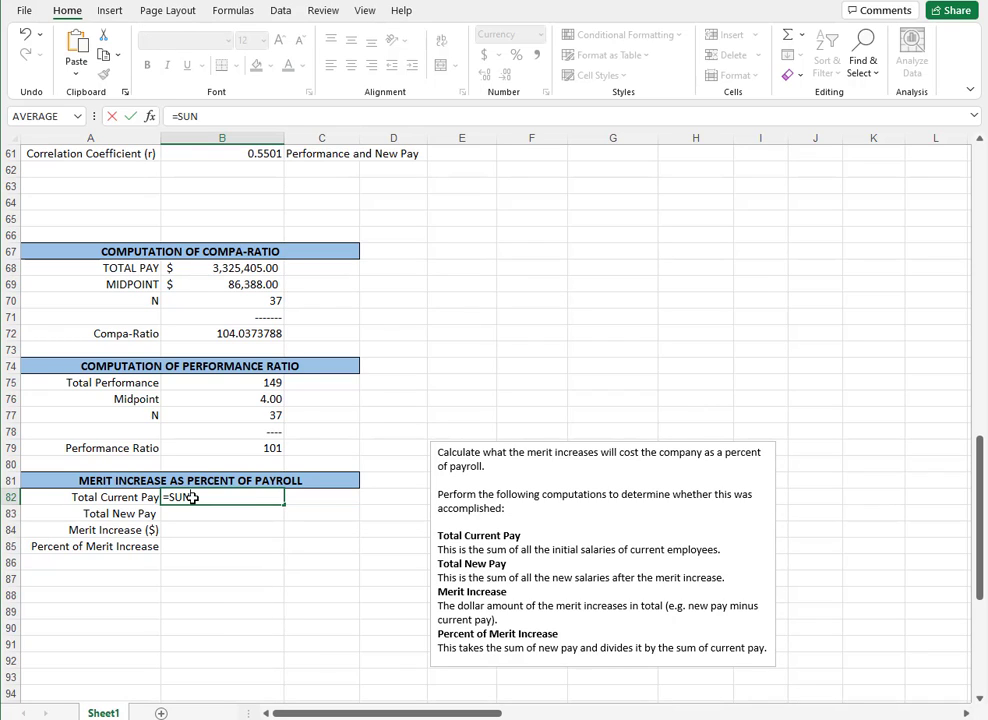
key("BackSpace")
type("M")
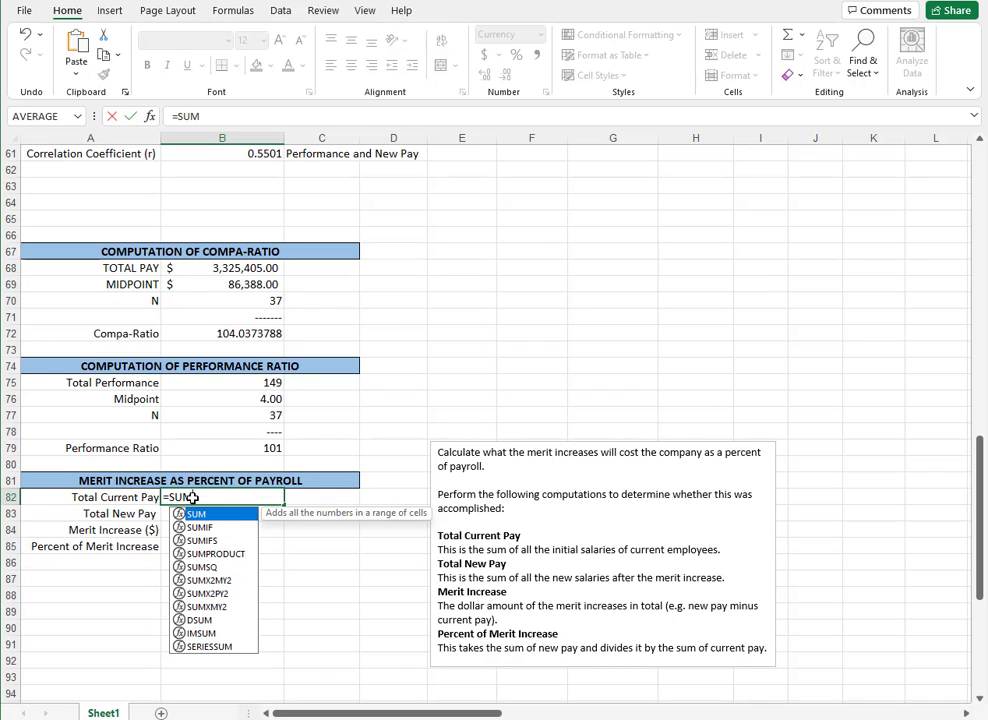
type("(D18")
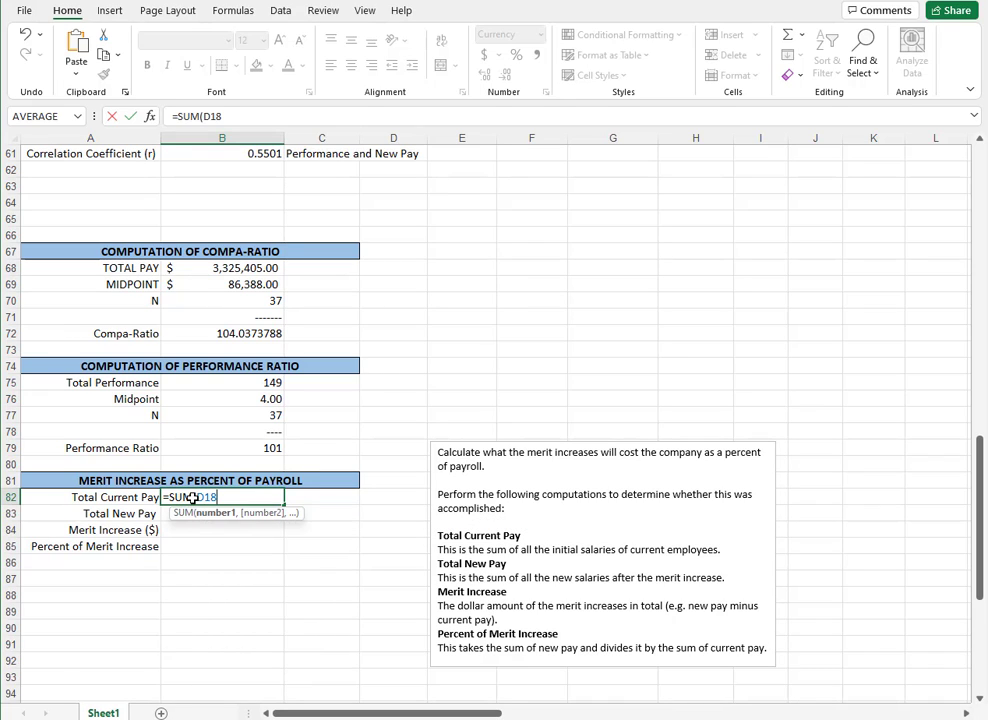
type(":D")
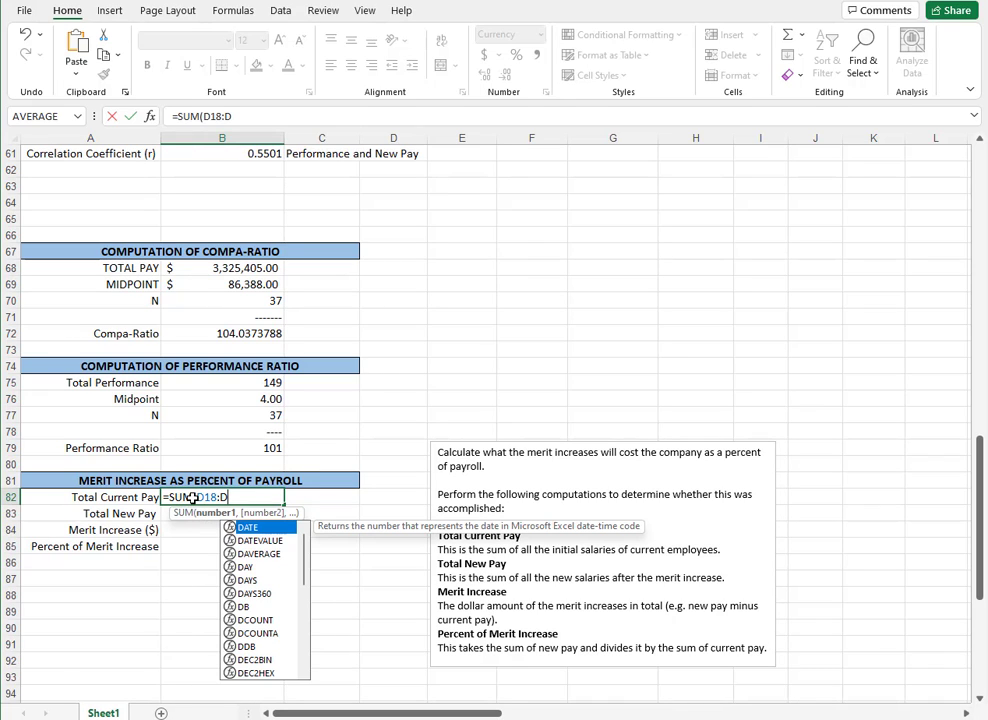
type("55)")
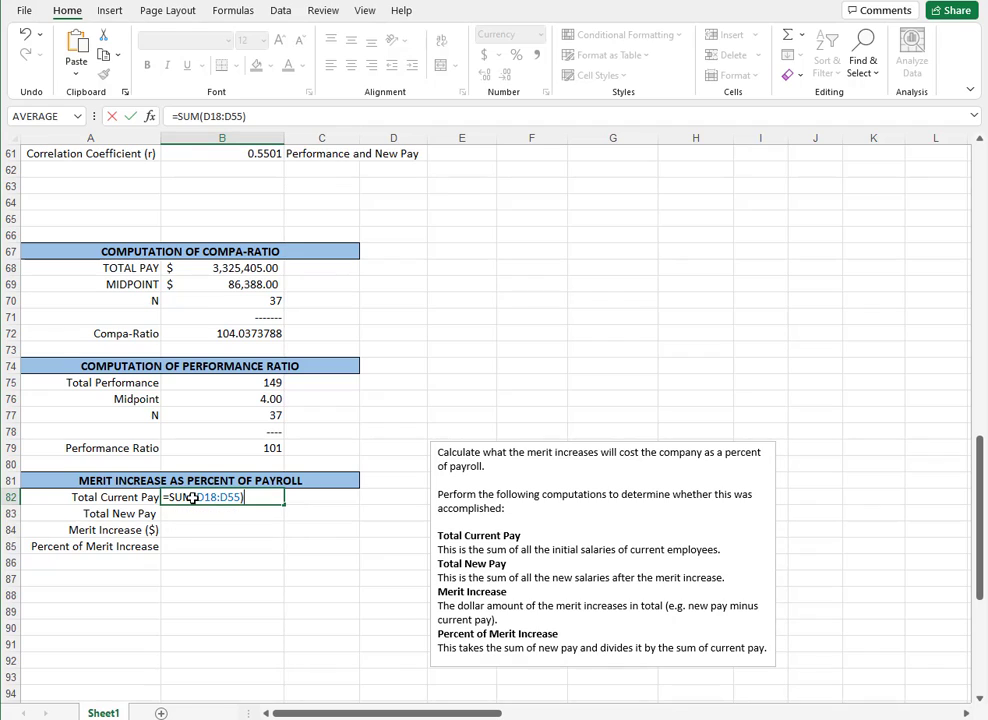
key("Return")
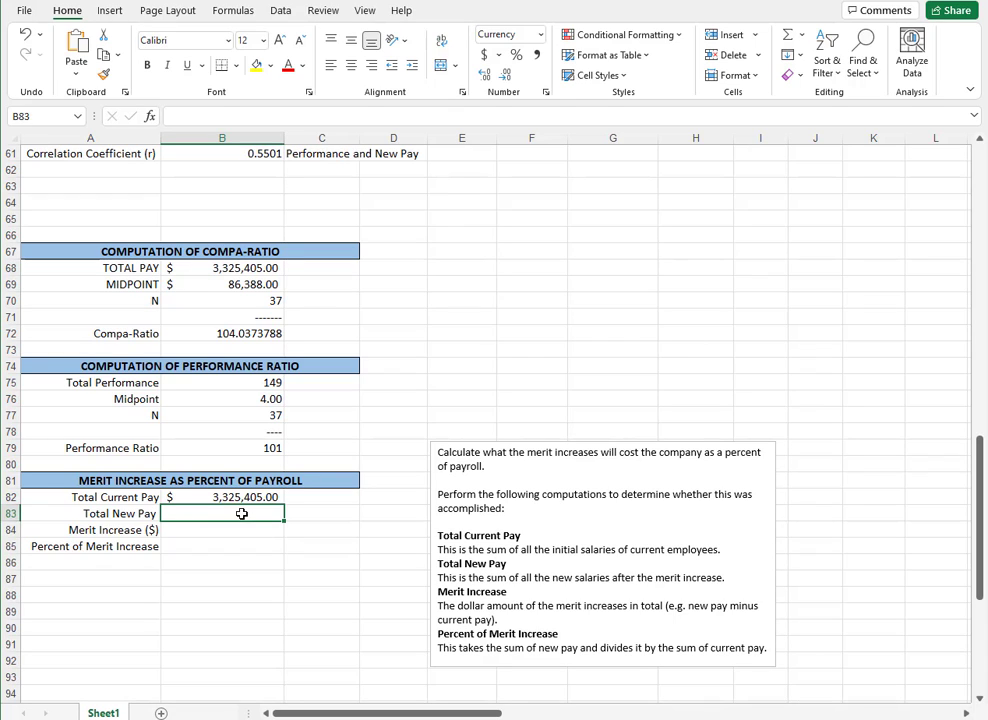
Step: Calculate the total new pay in B83 with =SUM(G18:G55)
type("=")
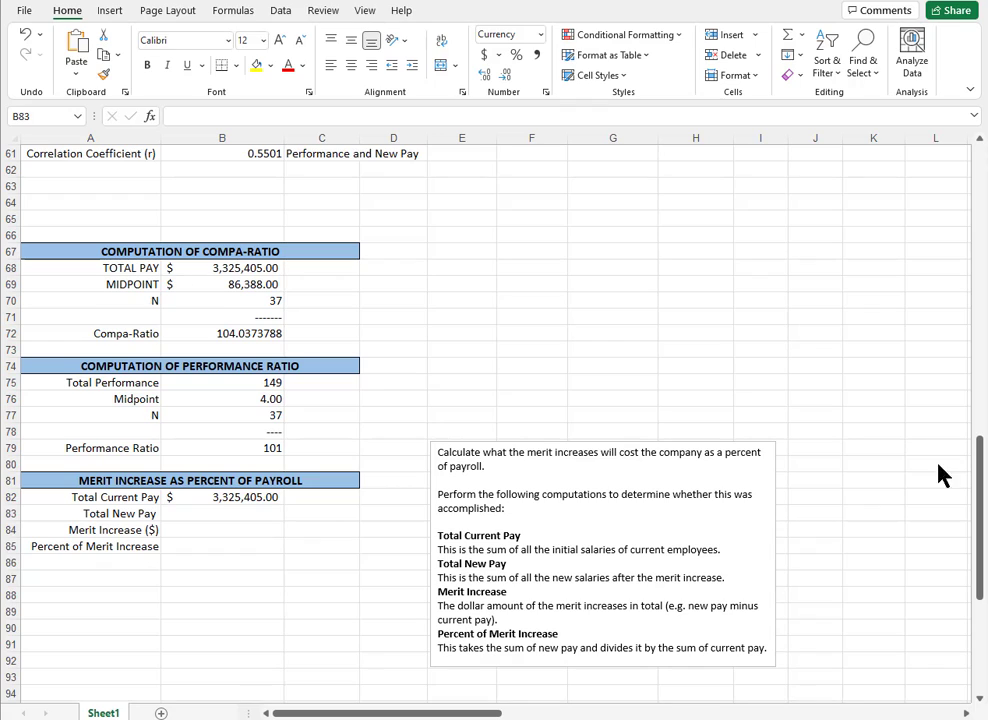
left_click(238, 517)
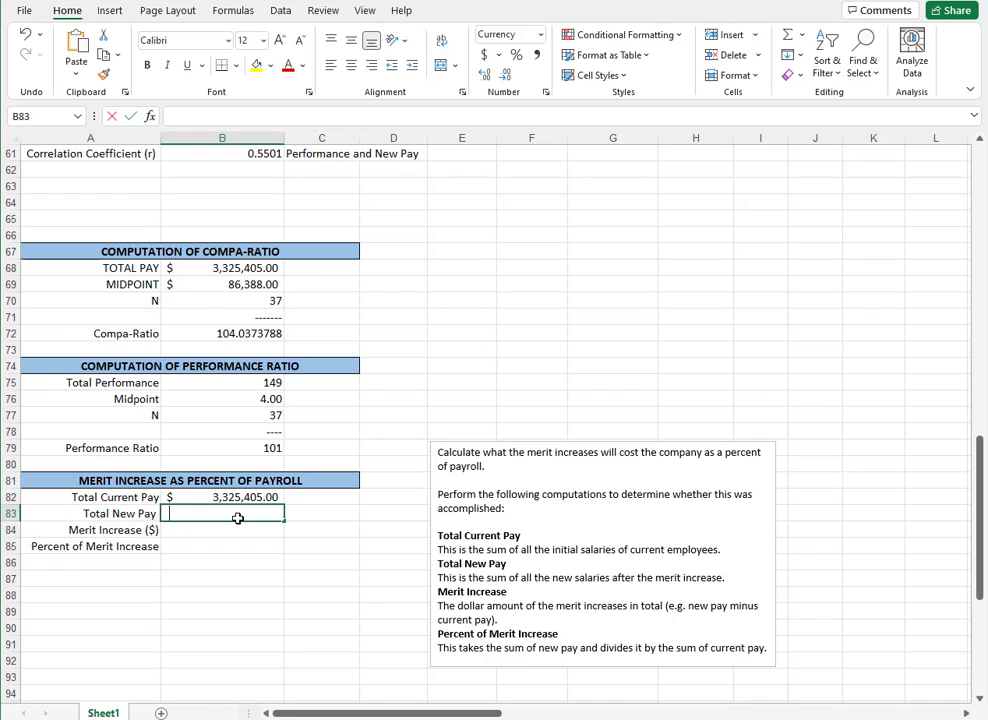
type("=SUM")
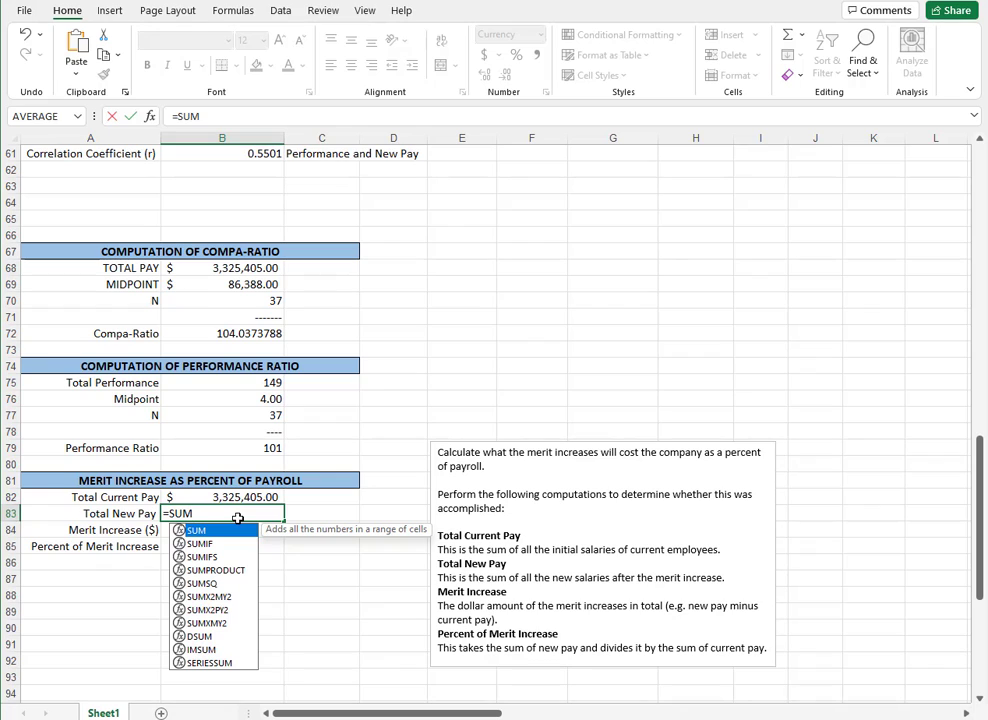
type("(")
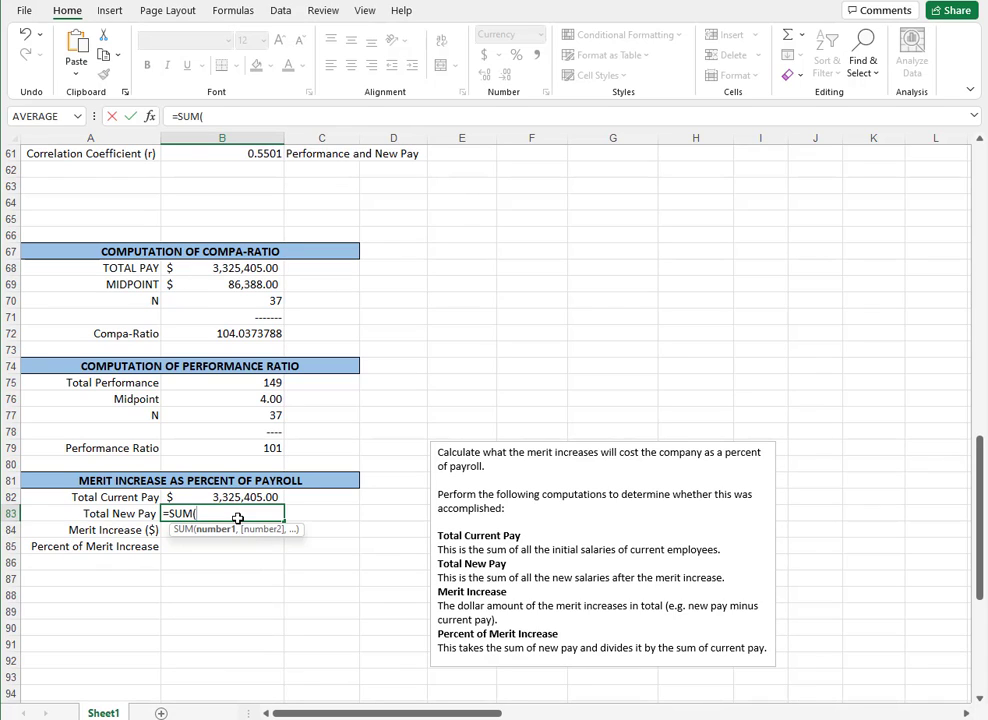
type("D")
key("BackSpace")
type("G")
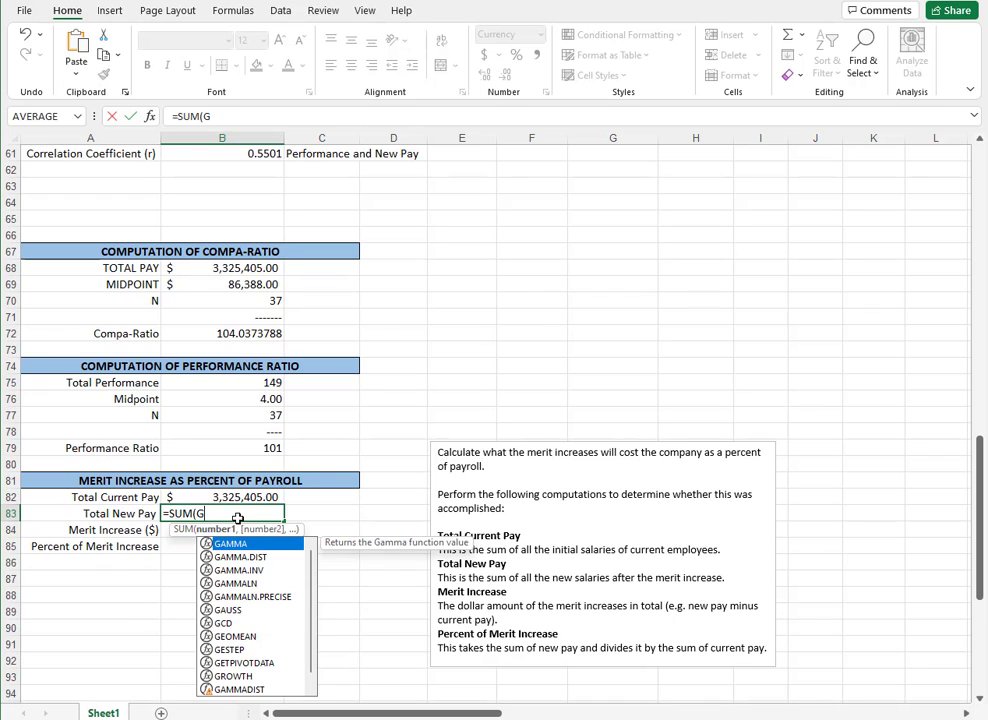
type("18:G")
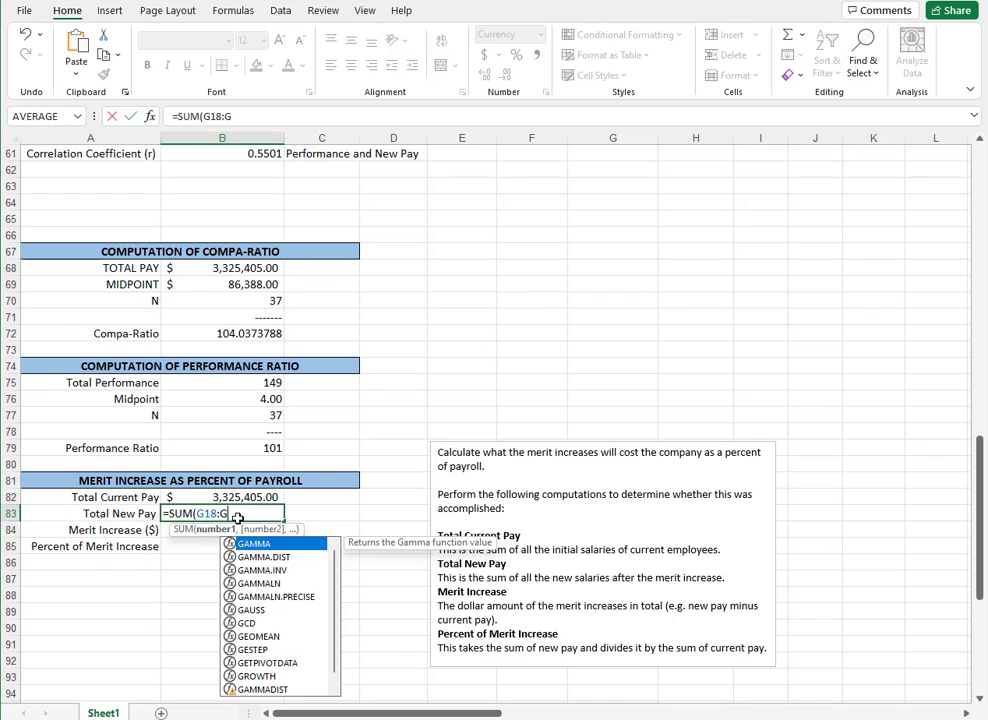
type("55)")
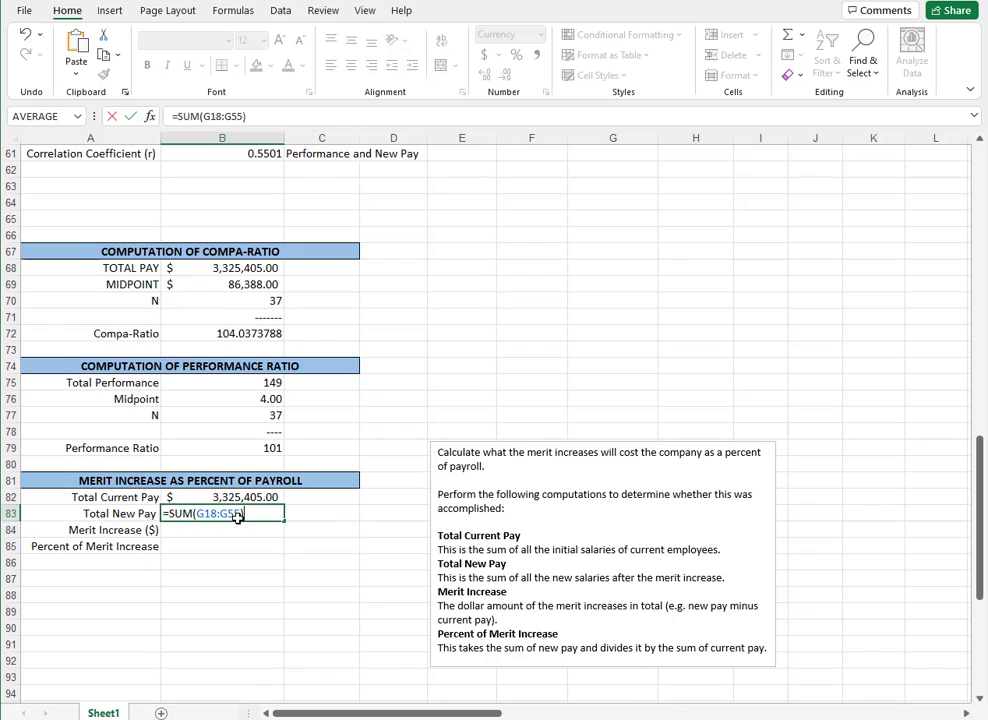
key("Return")
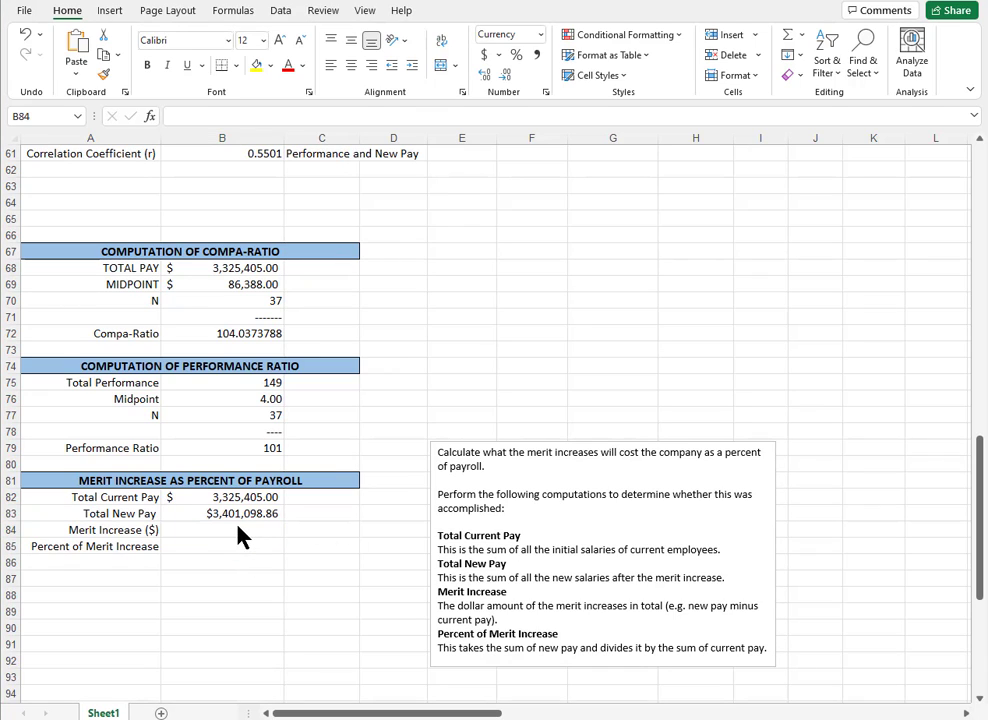
Step: Calculate the dollar merit increase in B84 with =B83-B82
left_click(240, 528)
type("=")
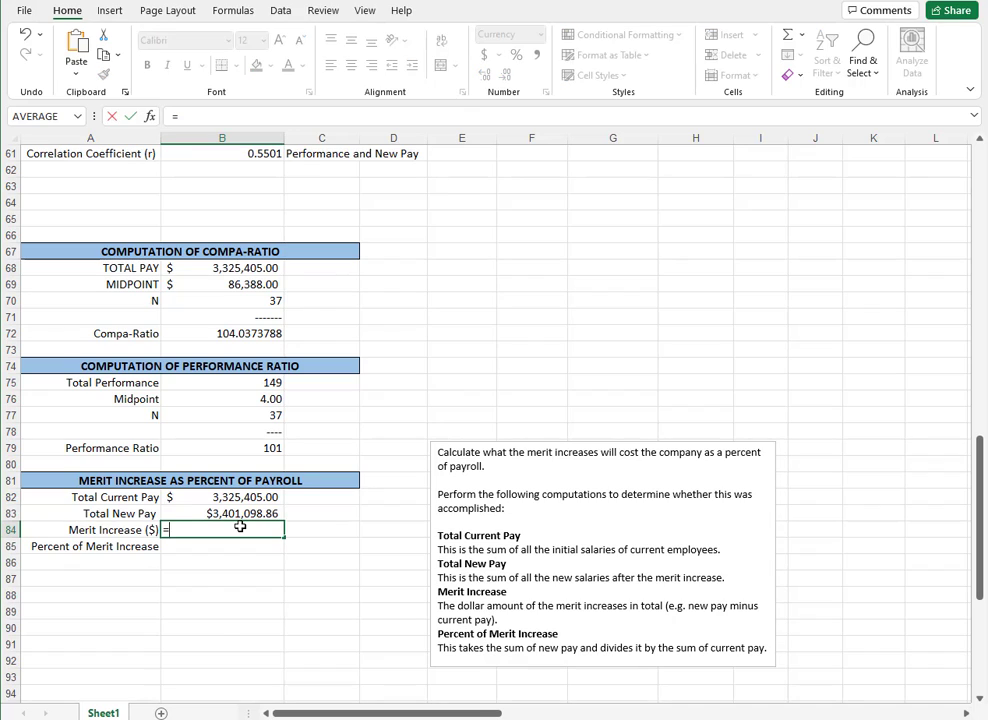
type("B83")
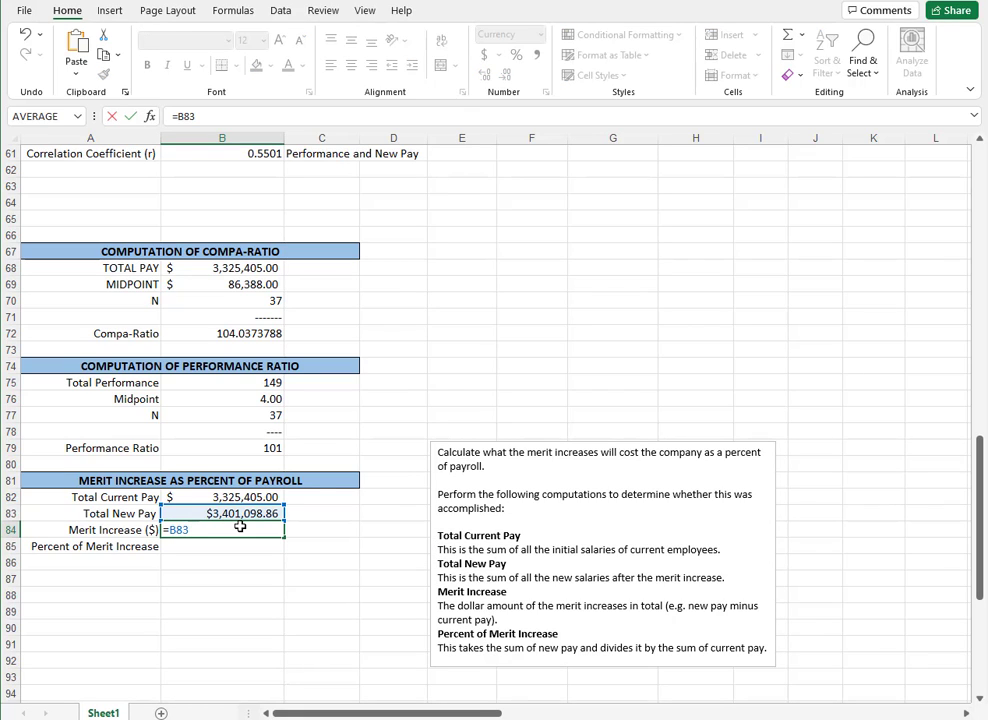
type("-B82")
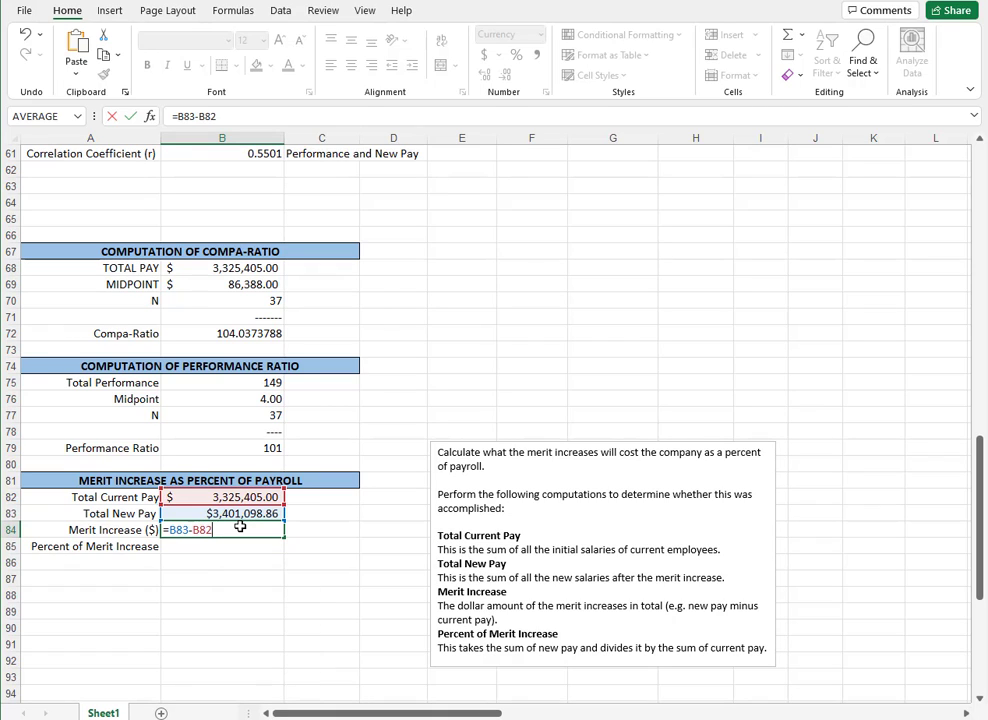
key("Return")
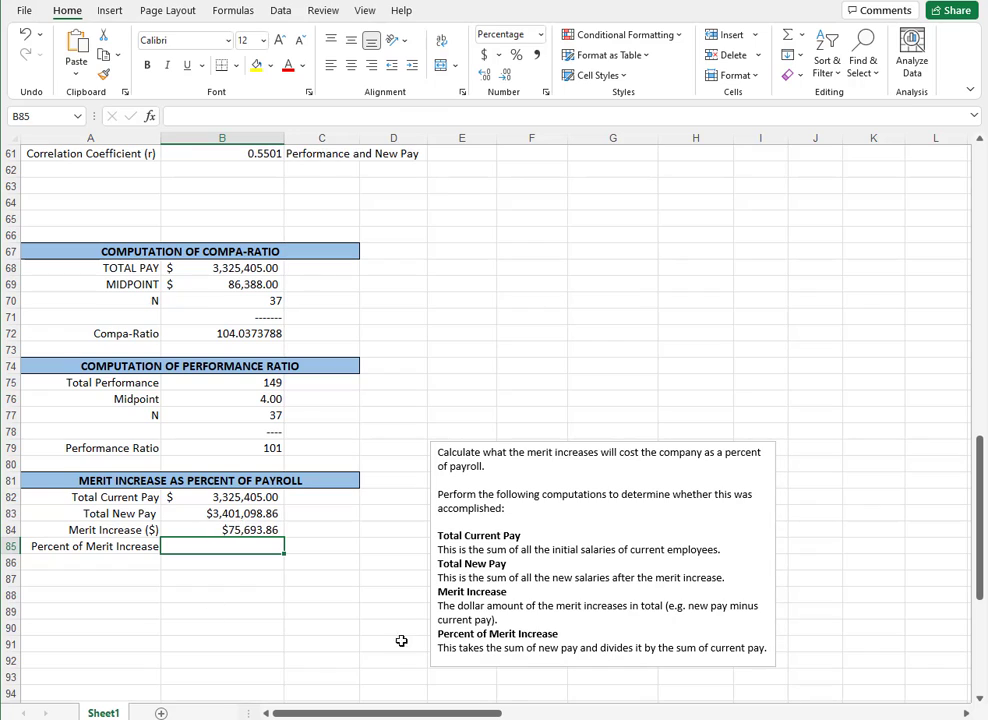
Step: Calculate the percent of merit increase in B85 with =B84/B82
type("=")
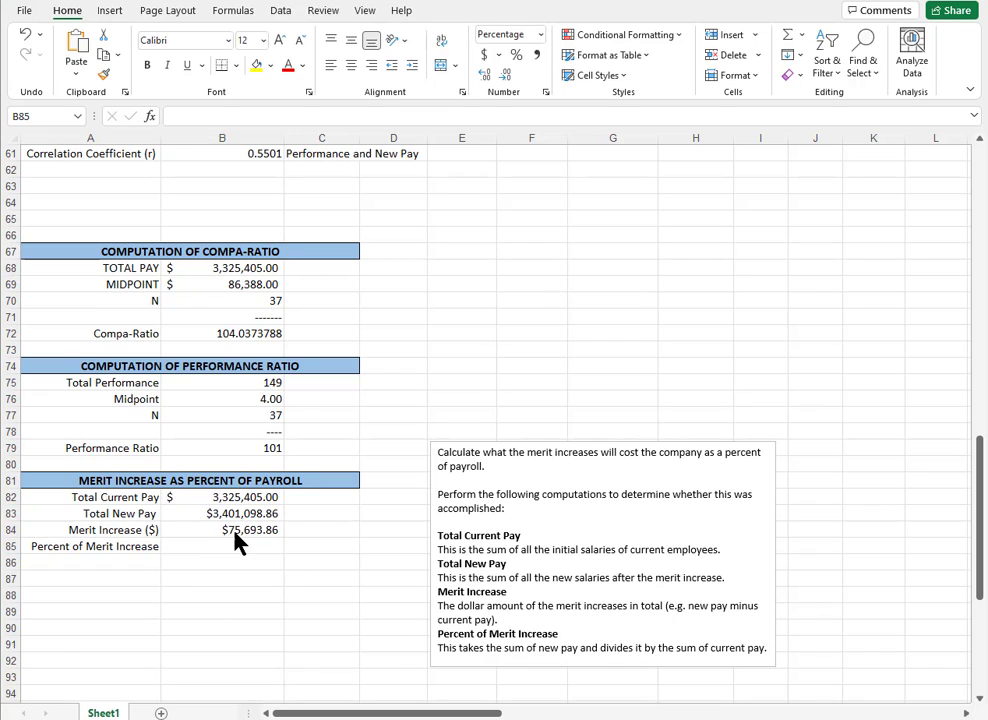
left_click(244, 543)
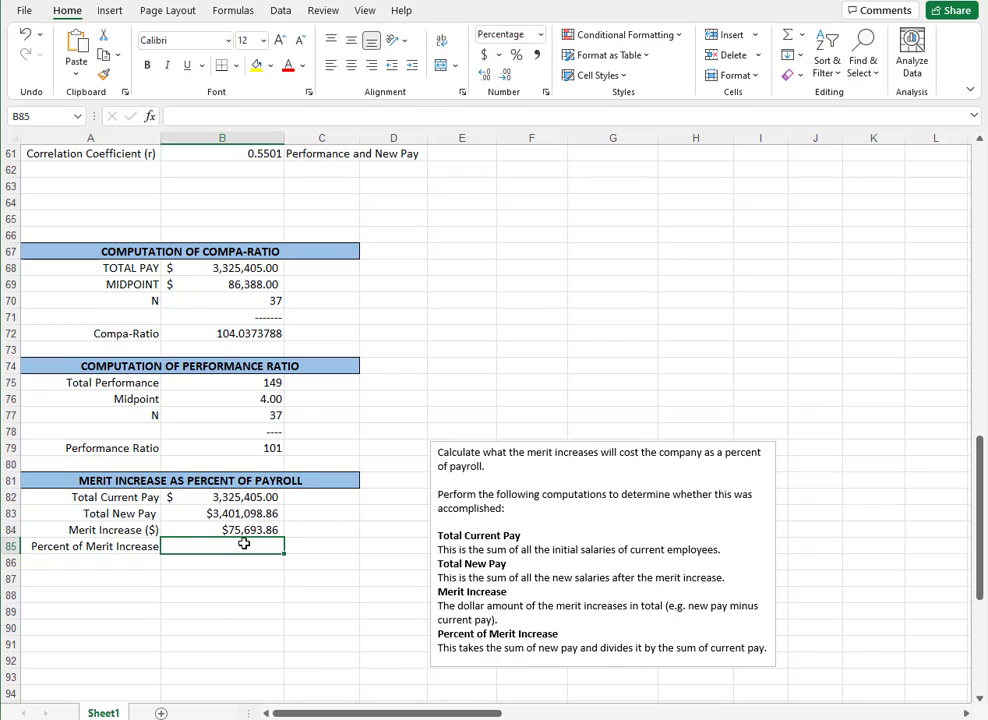
type("=B")
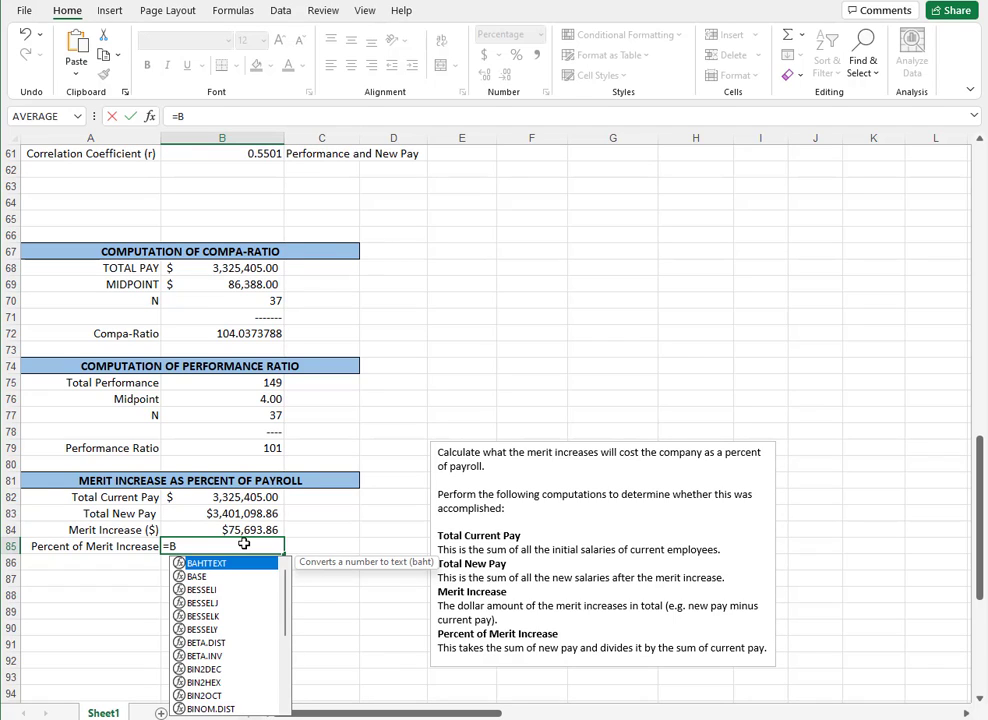
type("84")
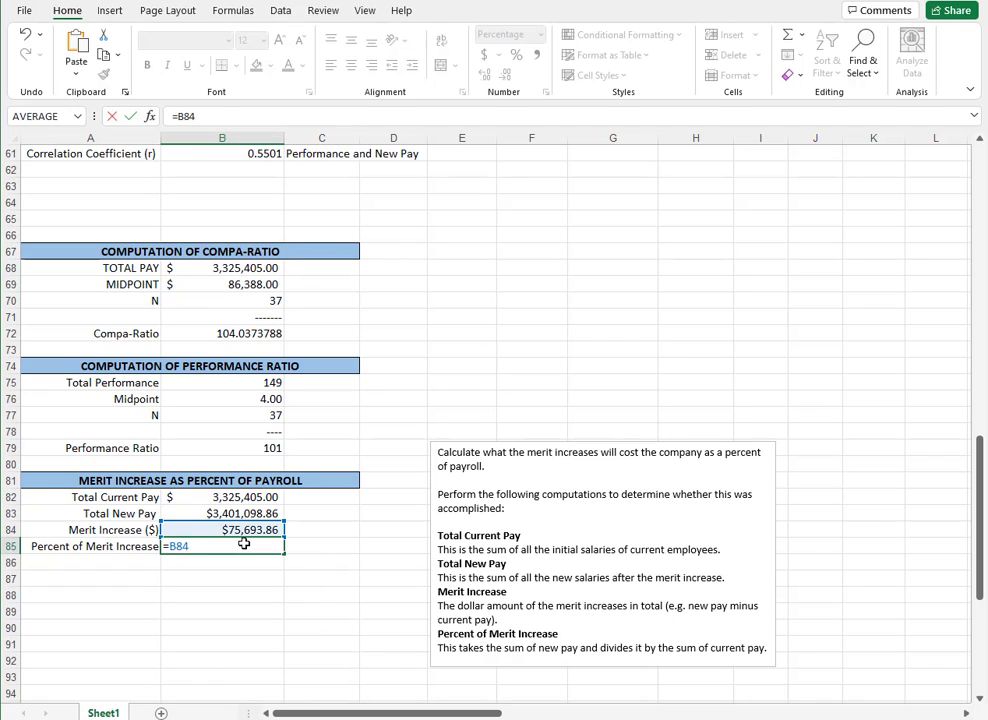
type("/B82")
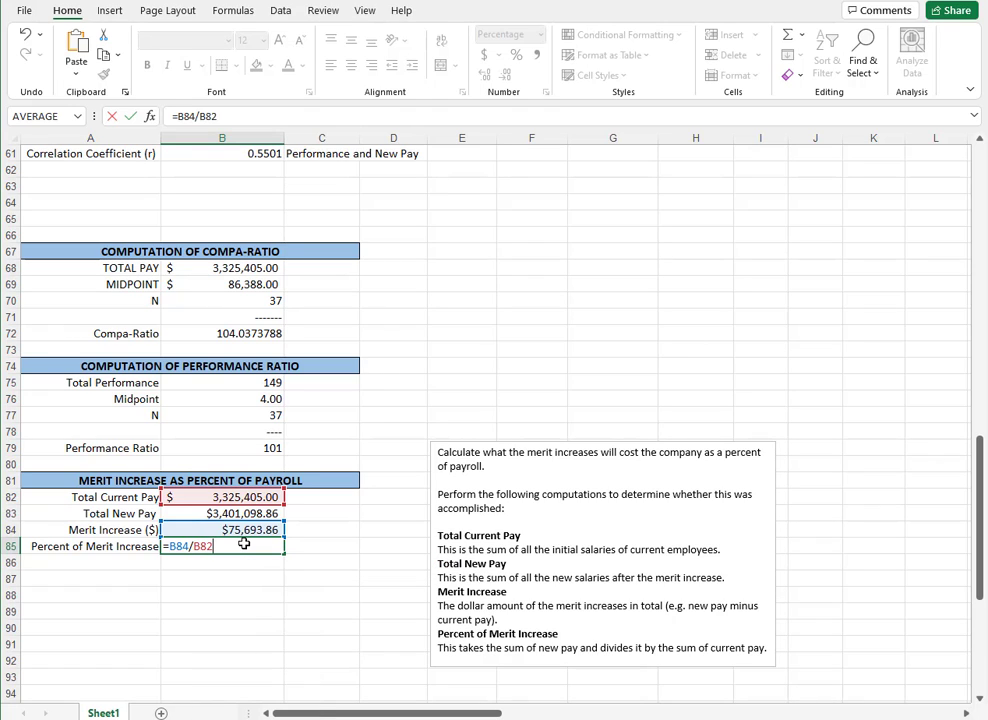
key("Return")
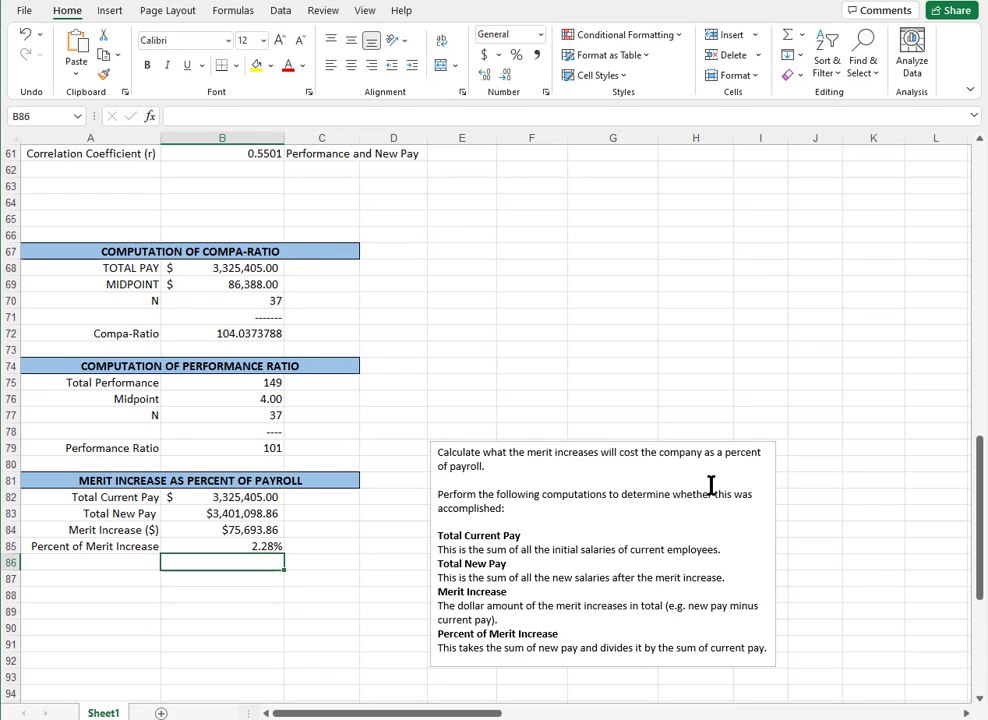
Step: Delete the text box with the merit increase instructions and clear the correlation check formula in G6
left_click(601, 440)
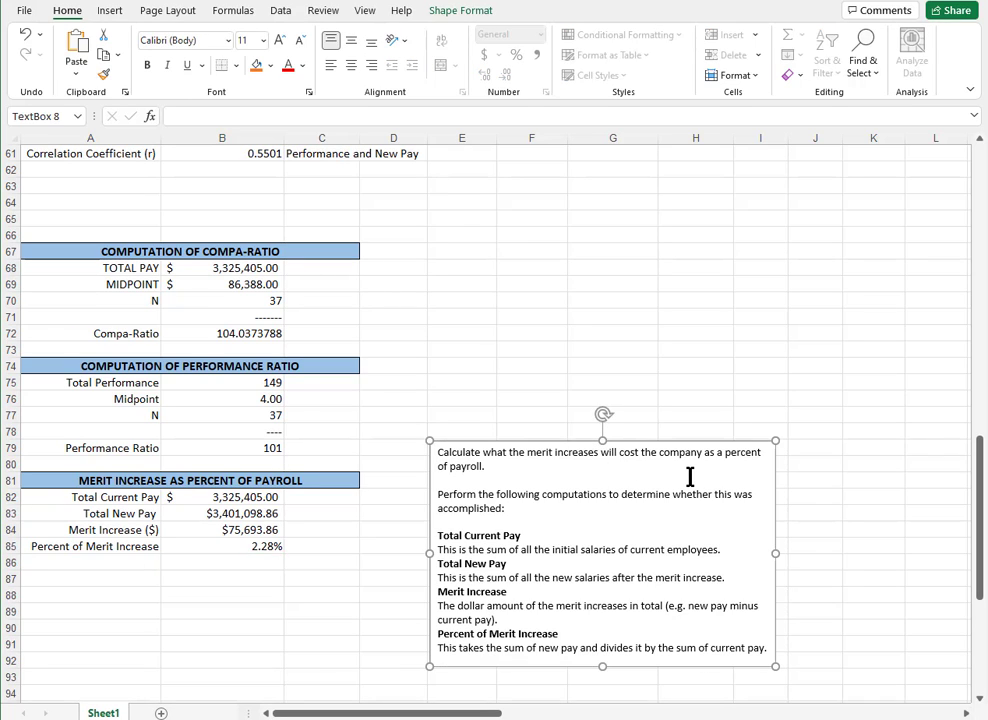
key("Delete")
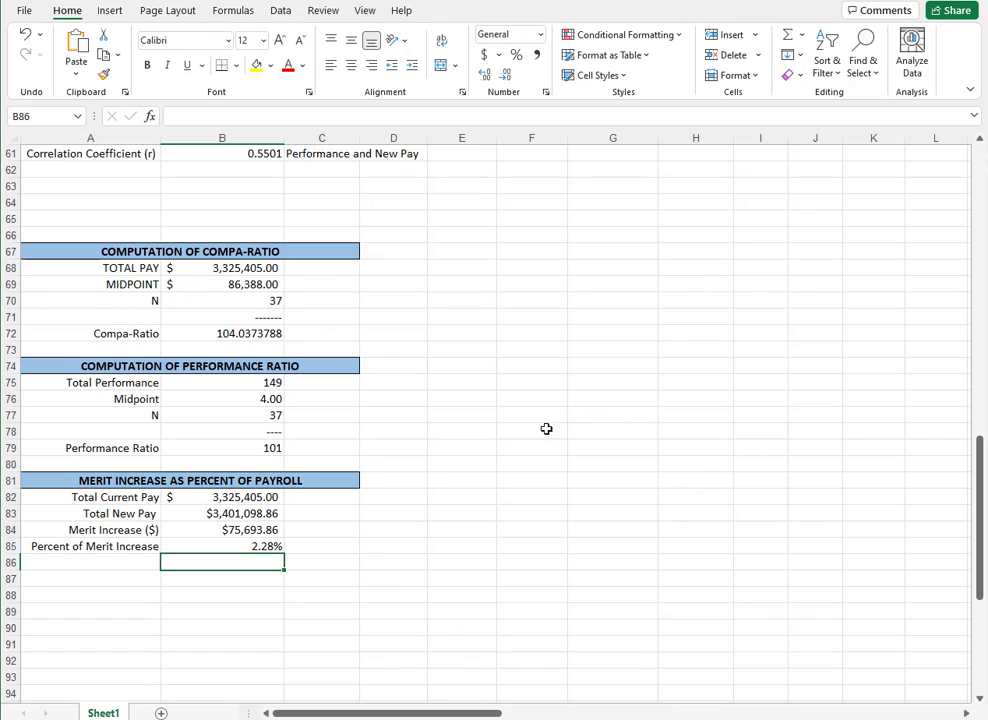
scroll(520, 484, "up", 5)
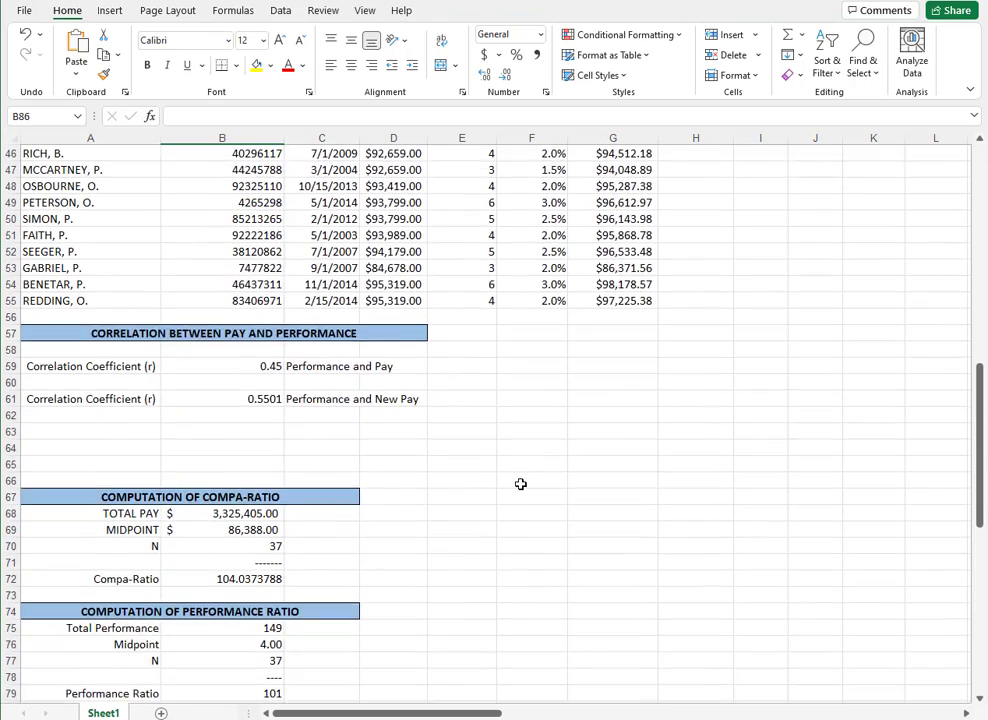
scroll(520, 484, "up", 6)
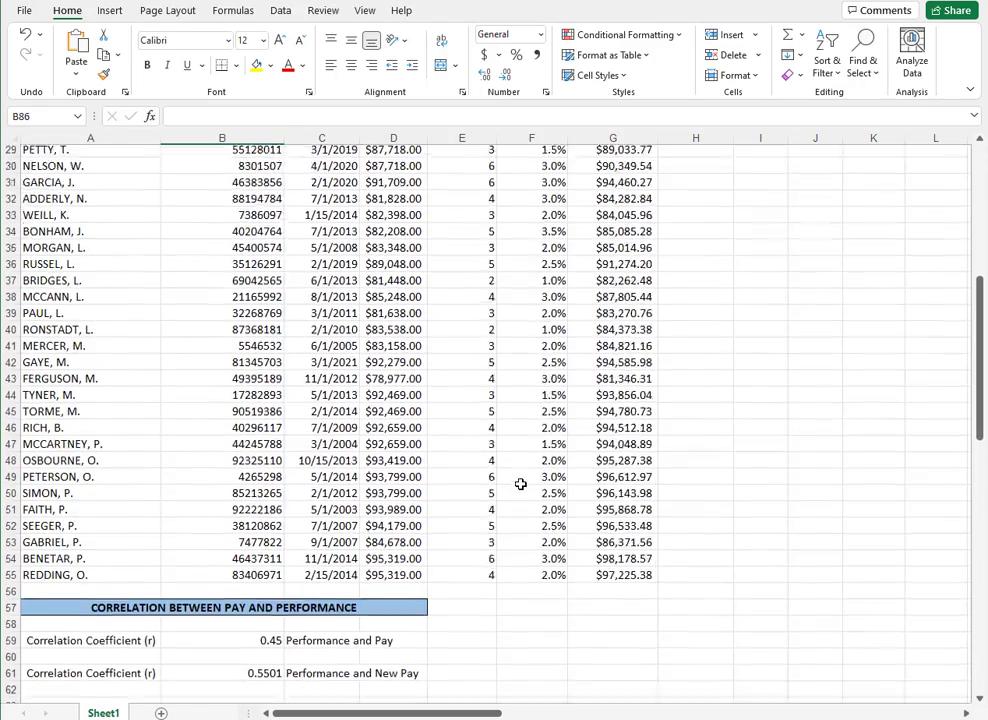
scroll(520, 484, "up", 8)
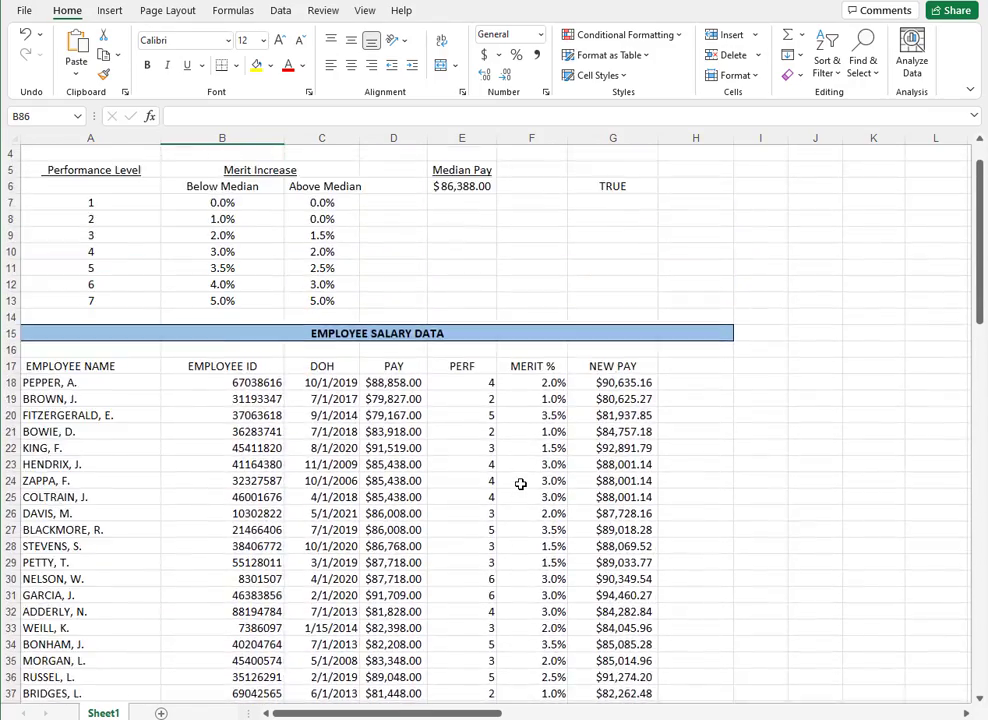
scroll(520, 484, "up", 1)
left_click(611, 249)
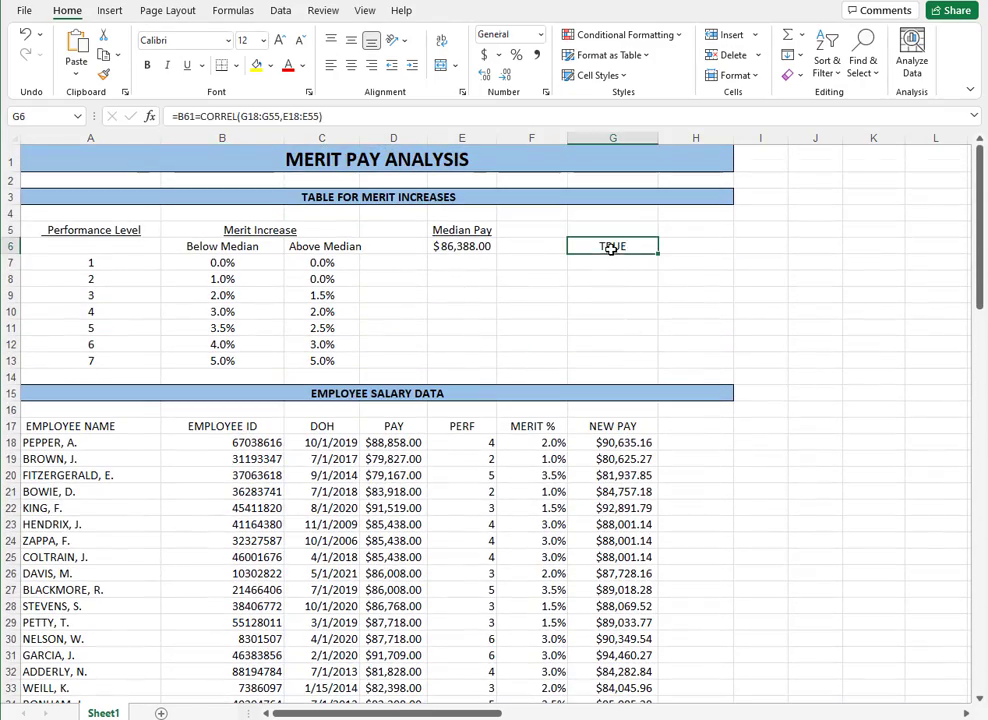
key("ctrl+z")
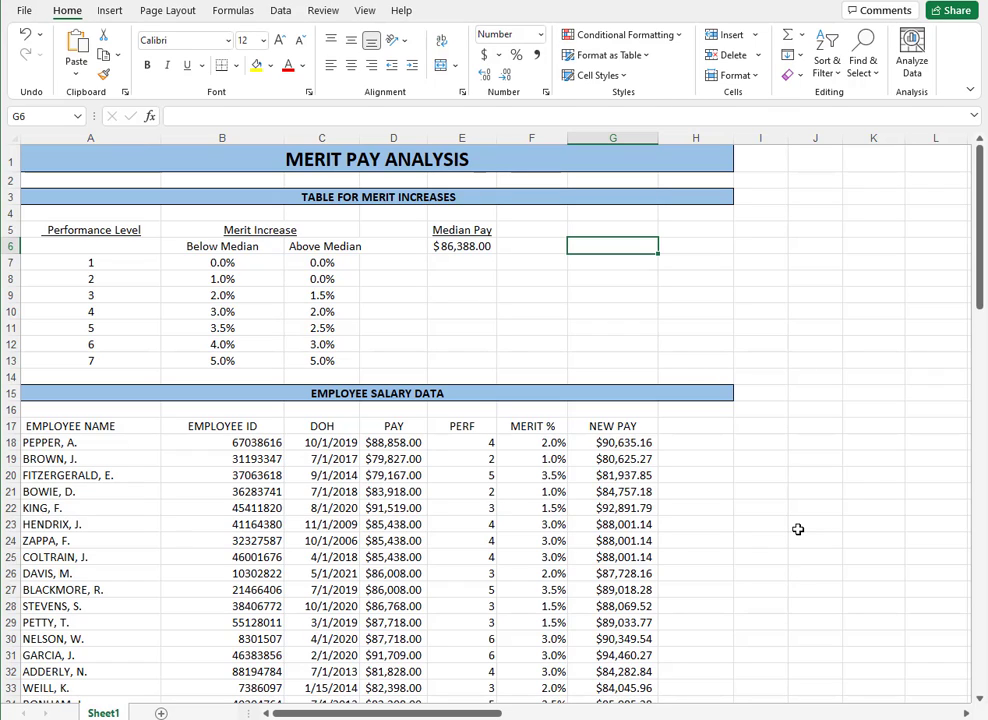